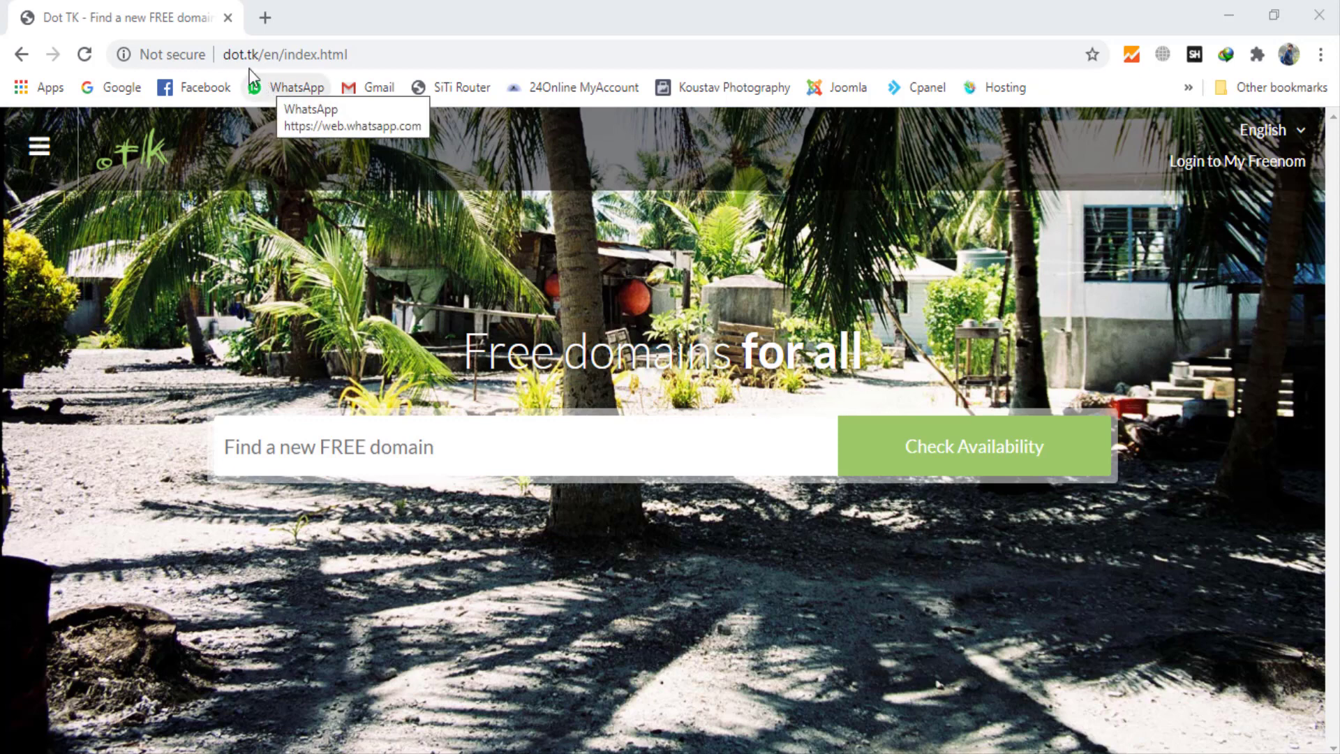
pyautogui.click(232, 55)
pyautogui.moveTo(232, 54); pyautogui.dragTo(260, 61)
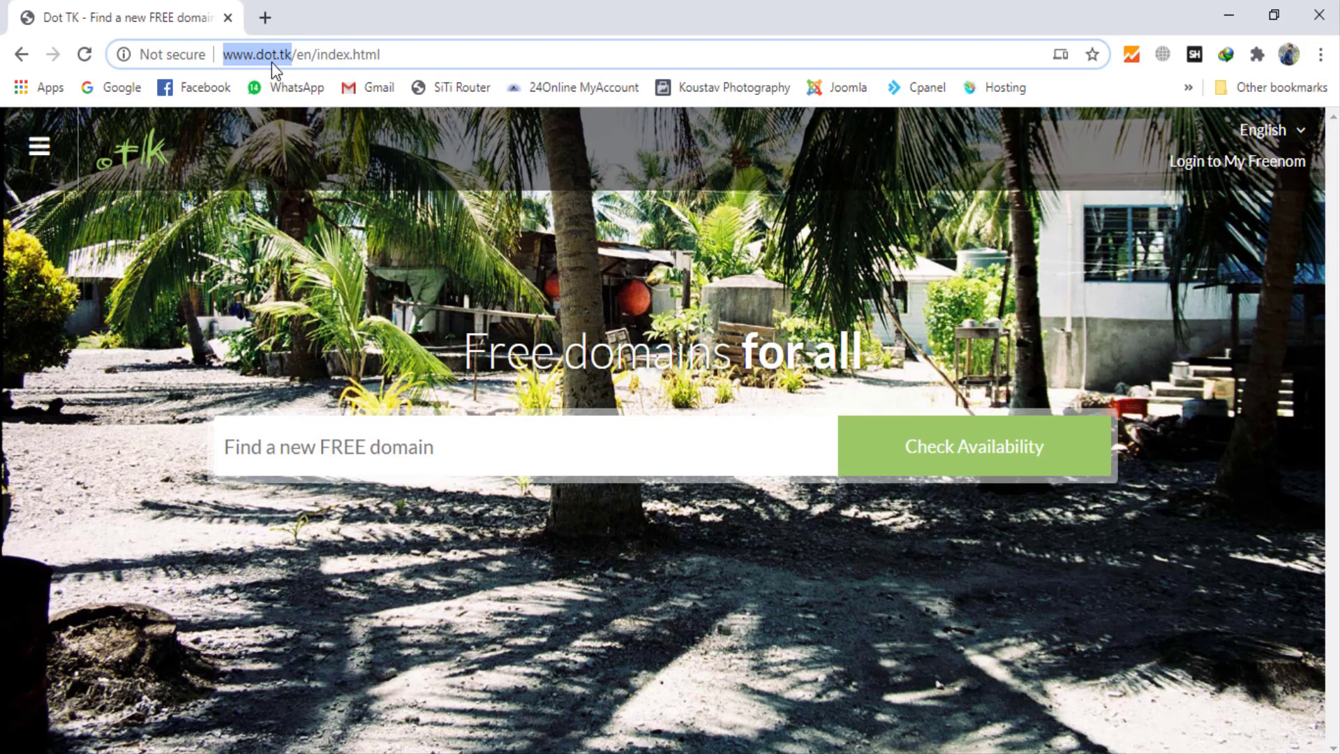
pyautogui.press('Return')
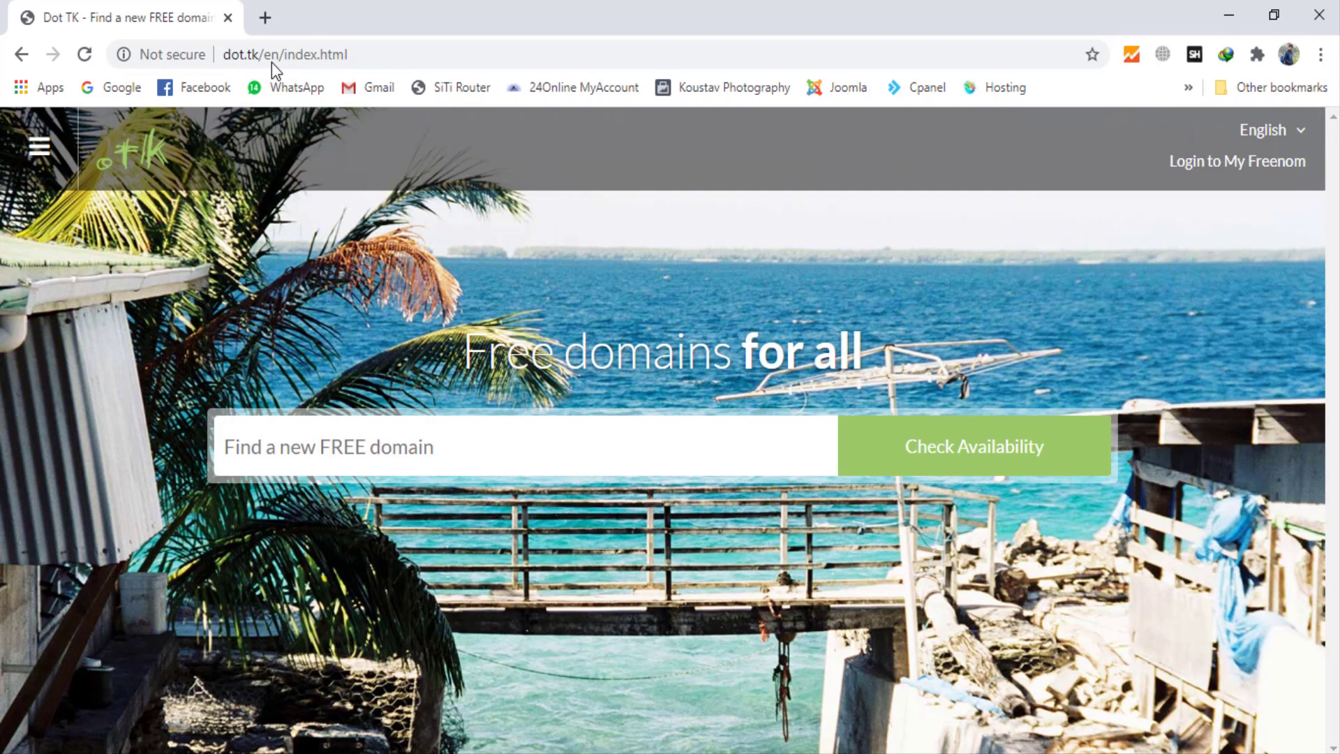
# Step: Check the availability of the domain name koustavwifi
pyautogui.click(395, 454)
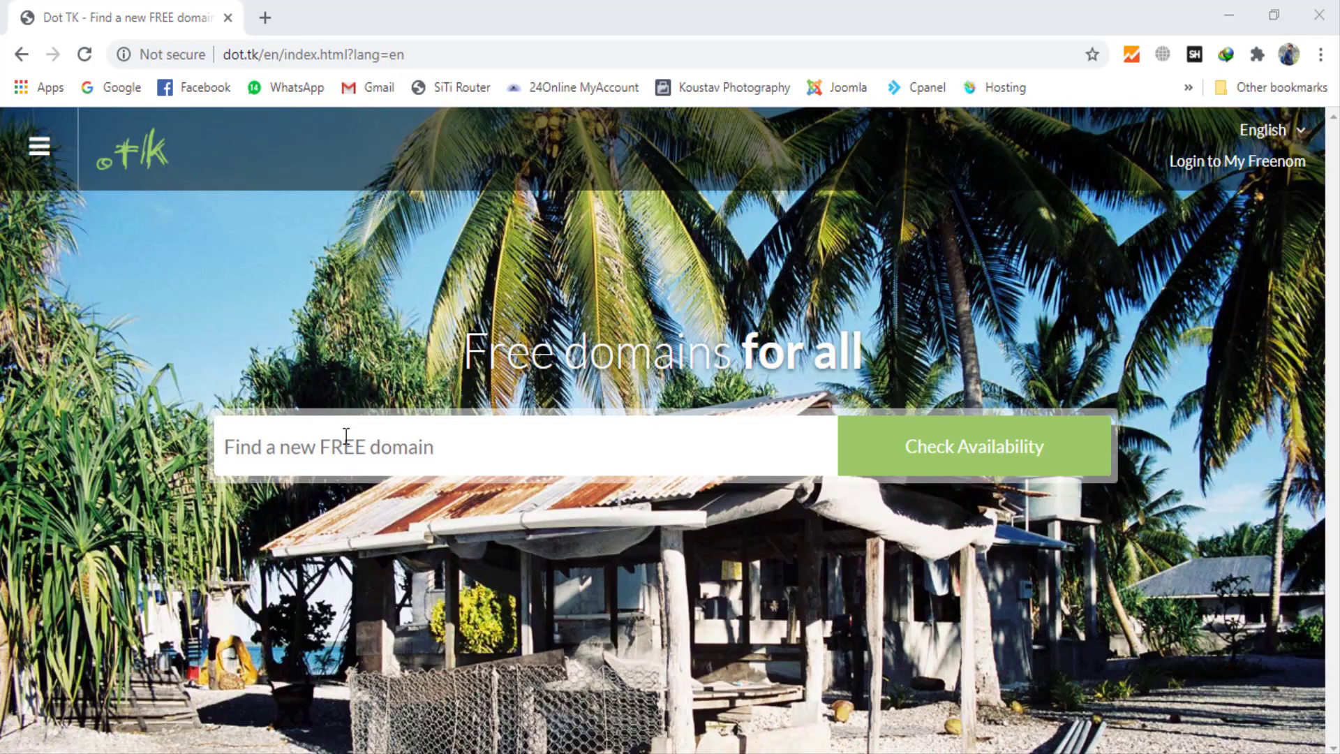
pyautogui.click(346, 438)
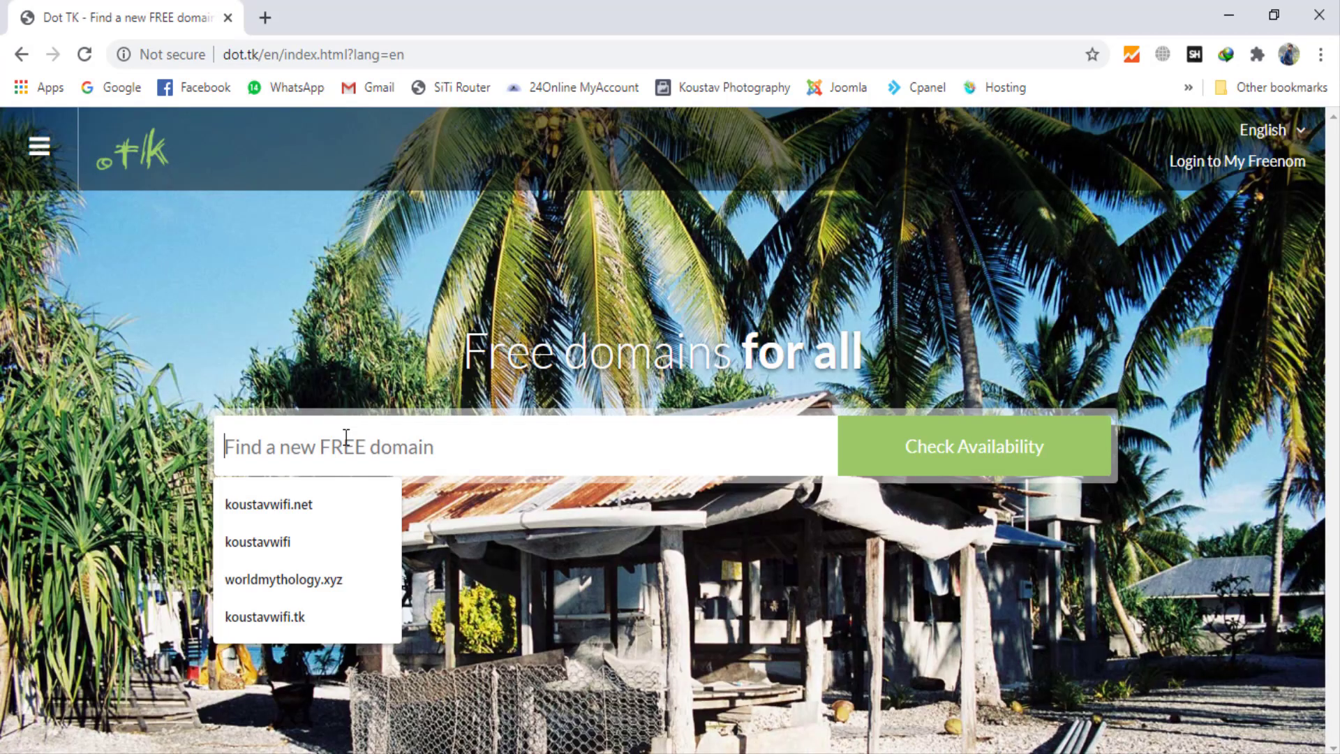
pyautogui.write('koustavw')
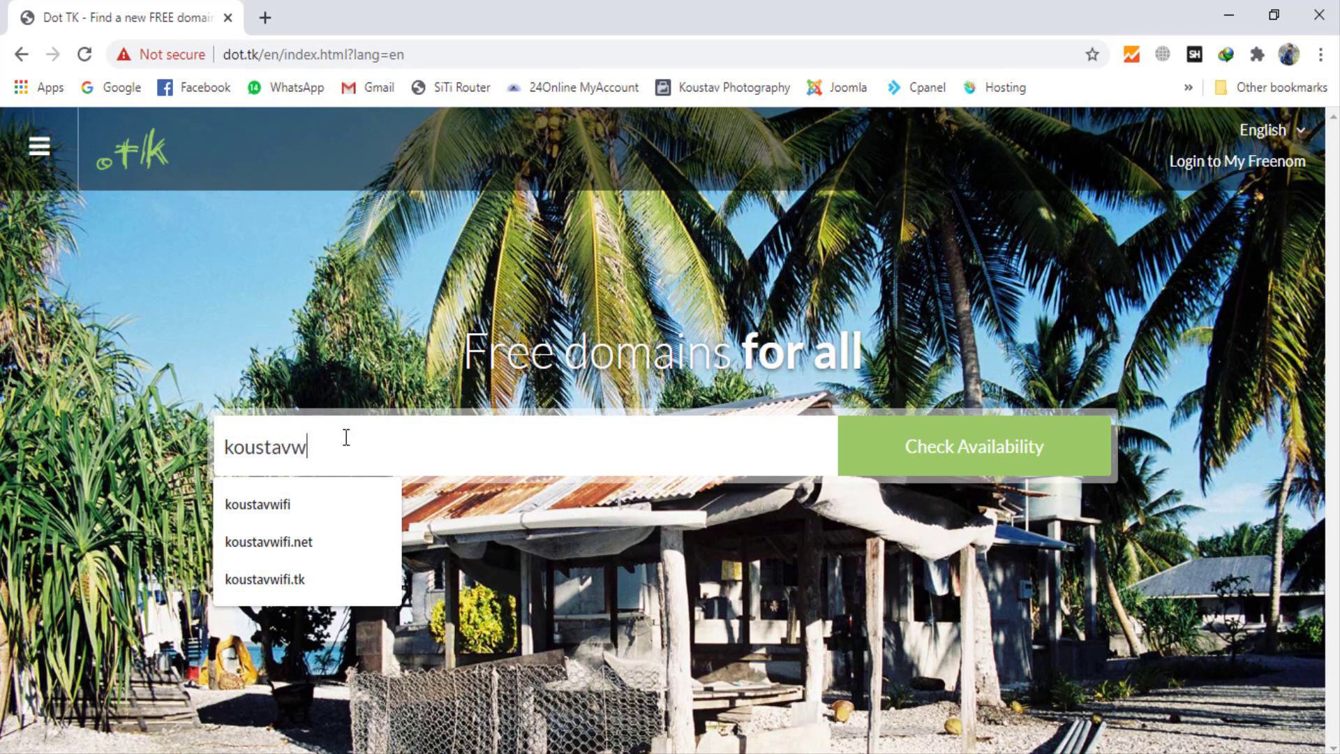
pyautogui.write('ifi')
pyautogui.click(869, 467)
# Step: Review the offered extensions and check out with the free koustavwifi.ml domain in the cart
pyautogui.scroll(-4, 917, 479)
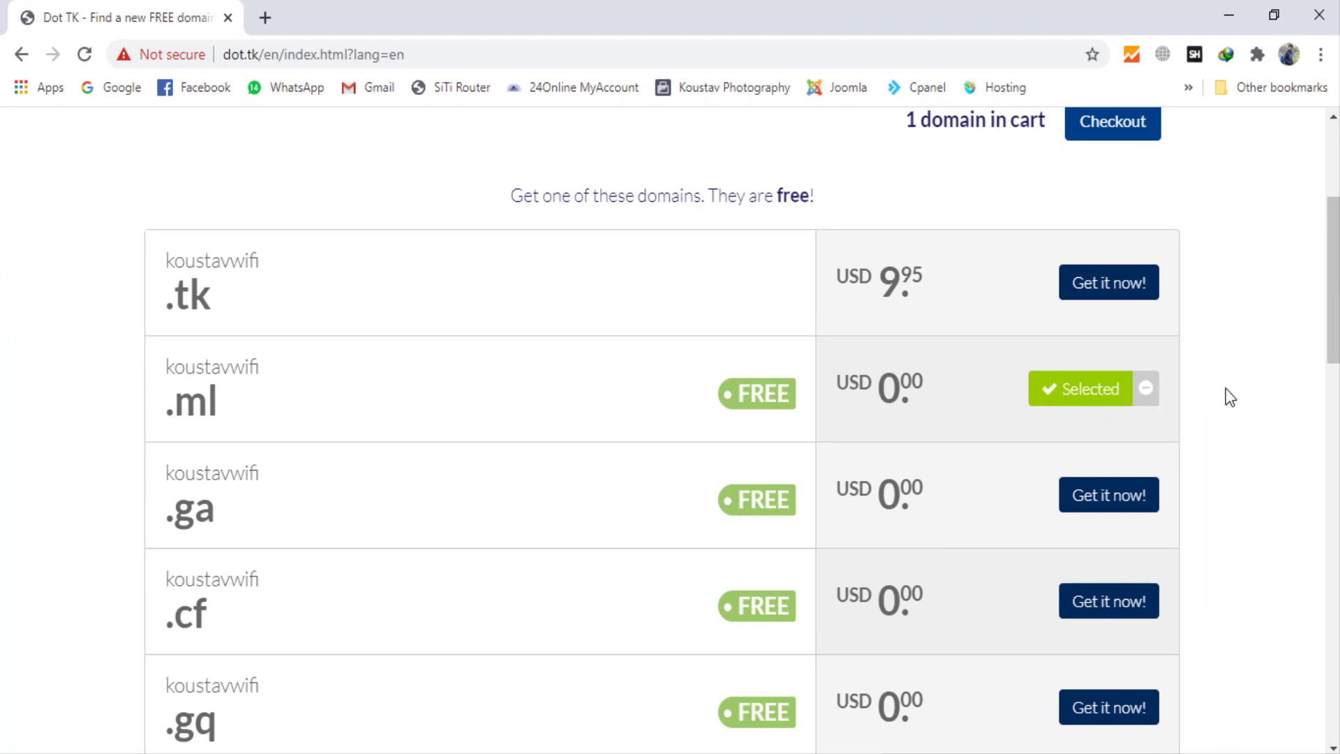
pyautogui.scroll(3, 1226, 388)
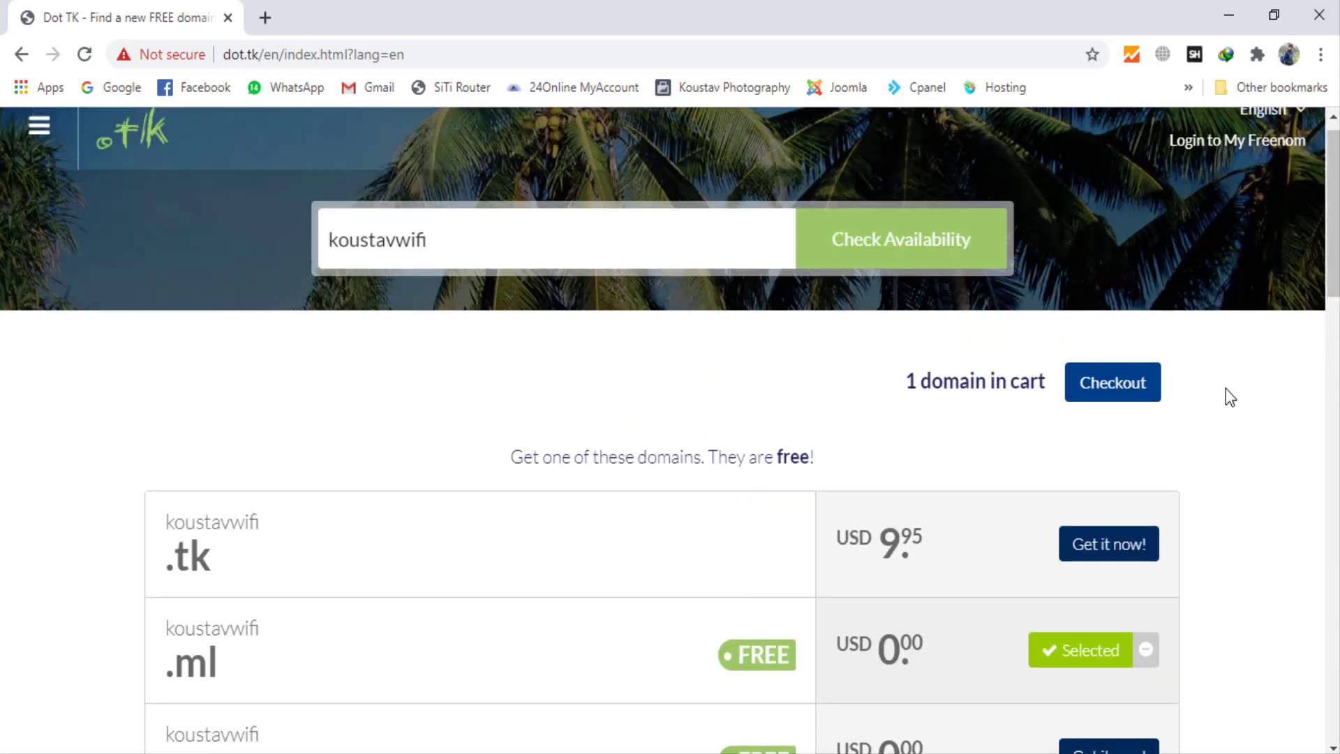
pyautogui.click(1093, 401)
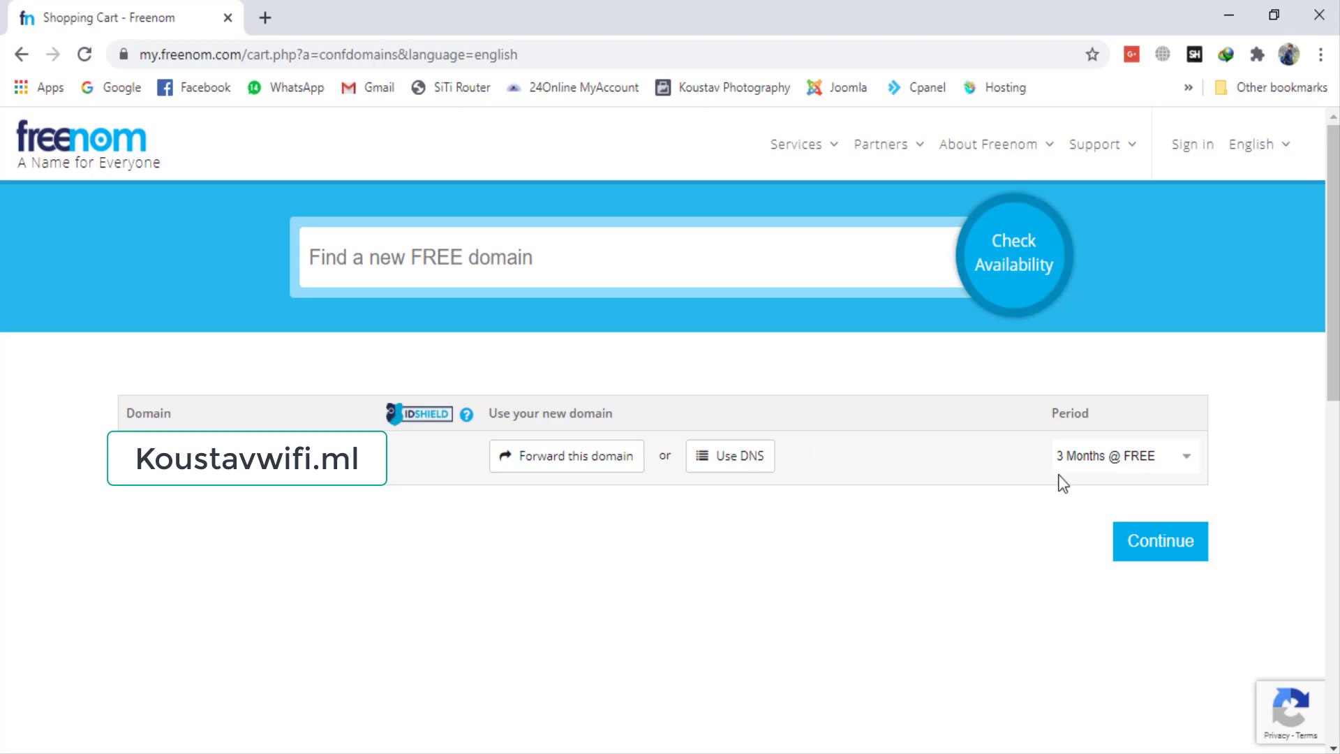
# Step: Set the domain's registration period to 12 Months @ FREE and continue to the cart review
pyautogui.click(1098, 461)
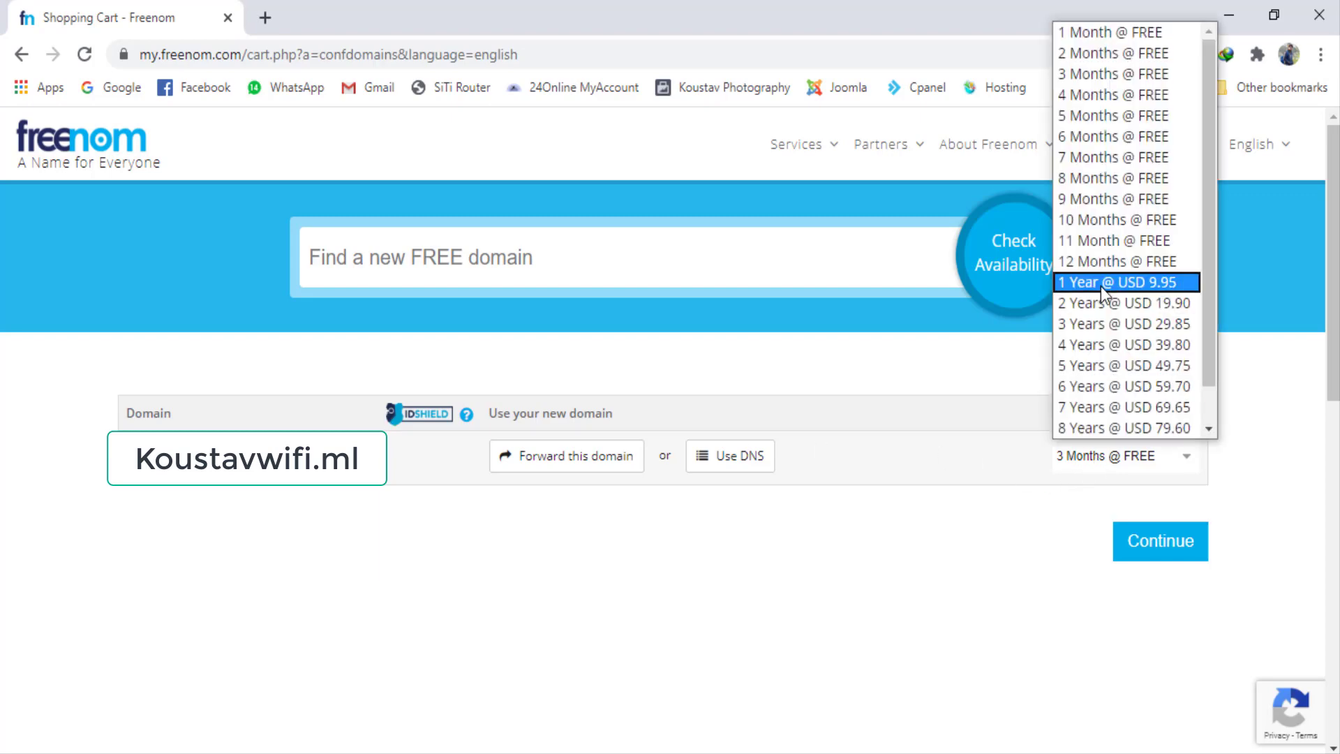
pyautogui.click(1104, 264)
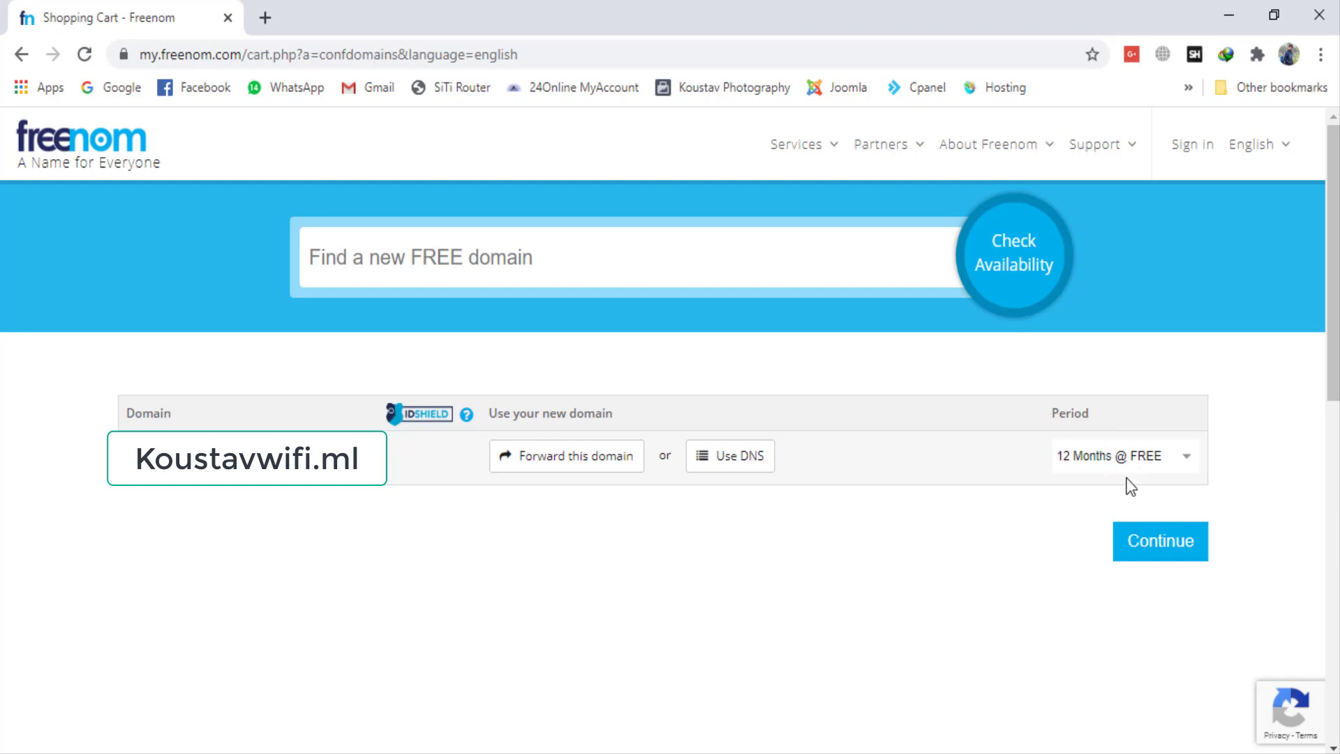
pyautogui.click(1144, 541)
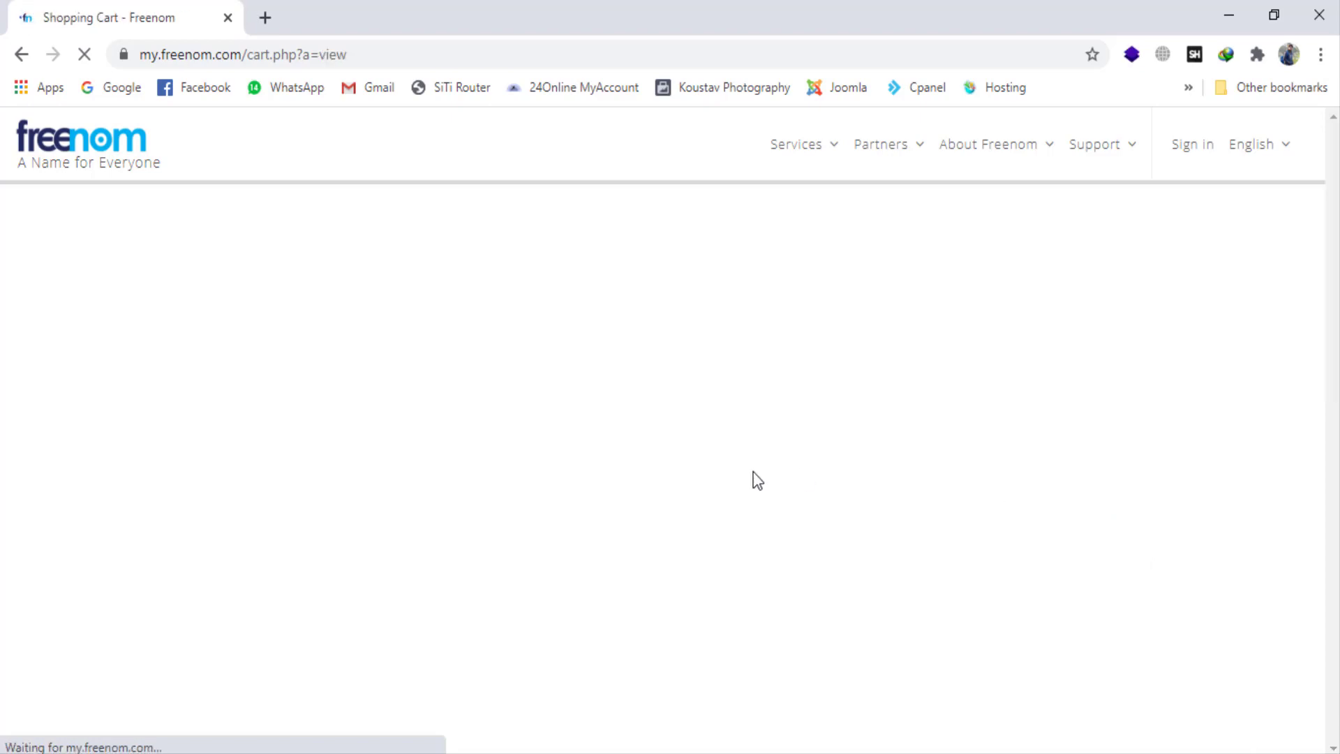
# Step: Enter the customer's e-mail address on the cart page and request its verification
pyautogui.scroll(-5, 502, 460)
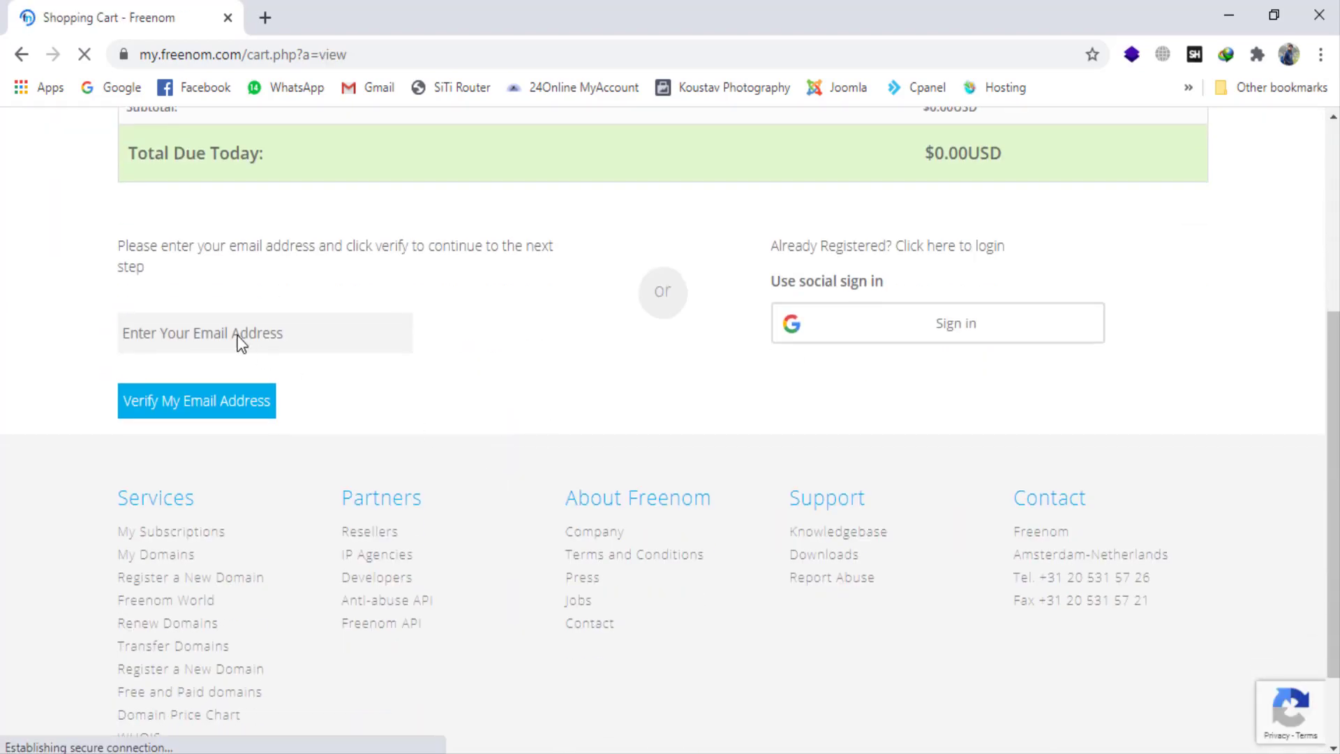
pyautogui.click(197, 319)
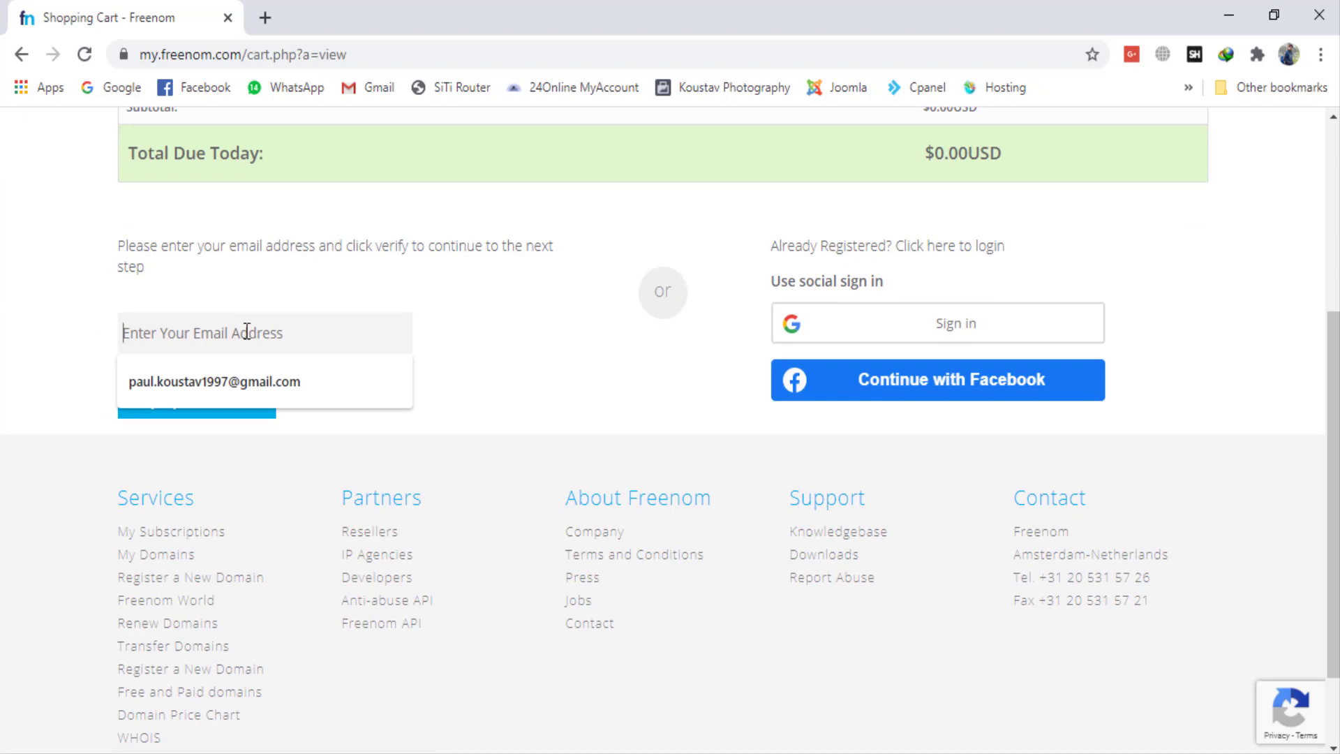
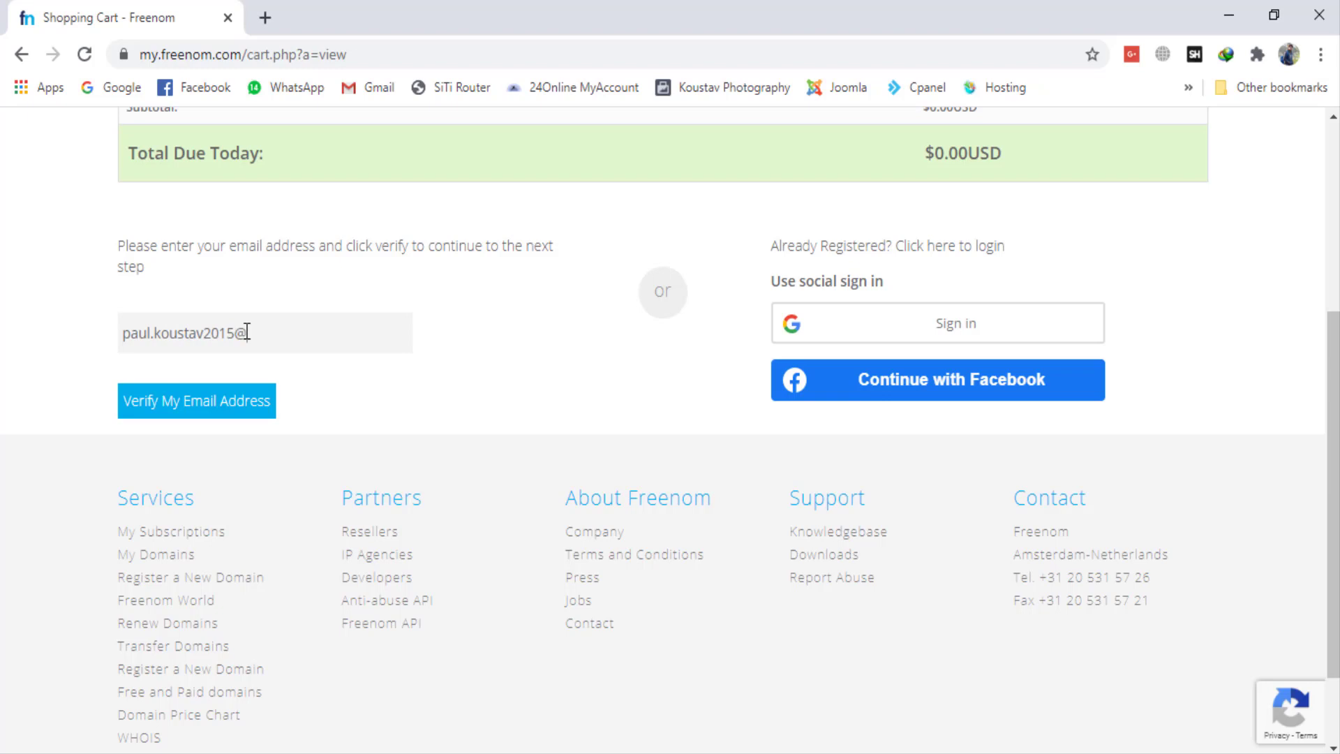
pyautogui.click(237, 404)
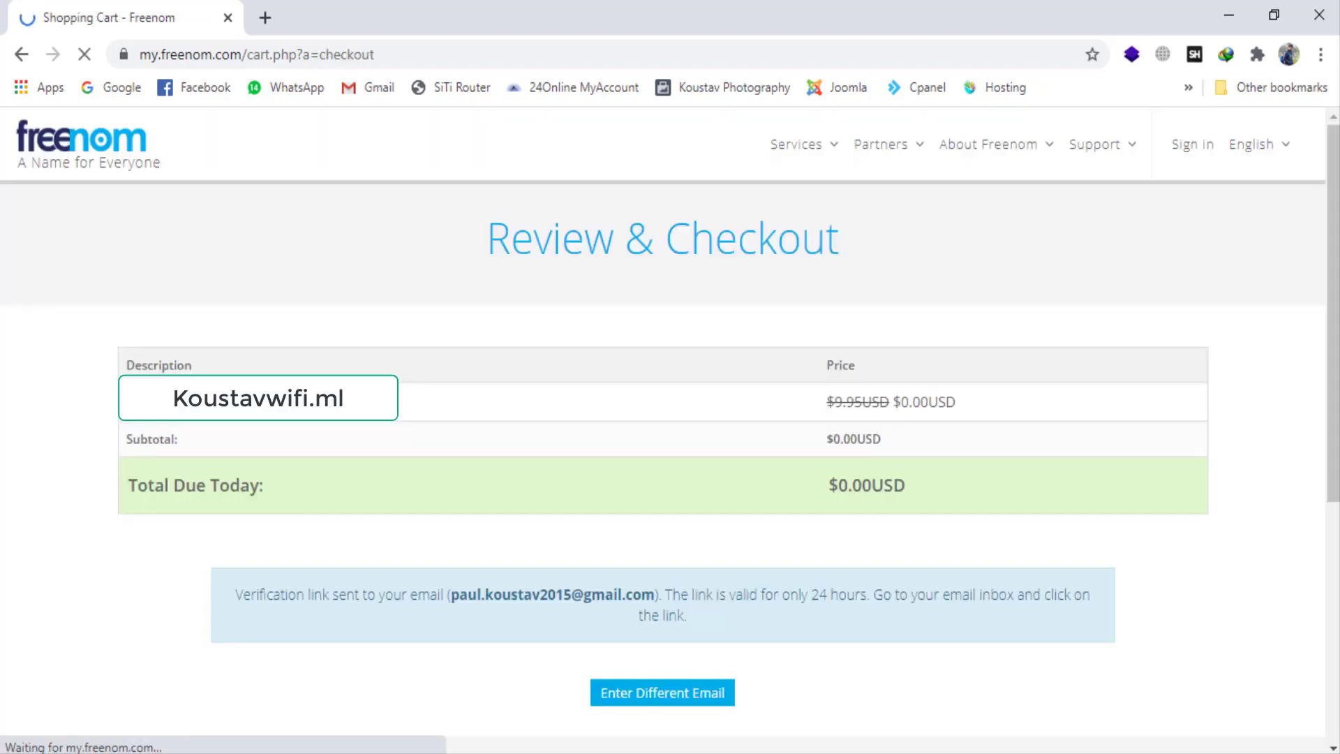
# Step: Open Gmail in a new tab, switch to the account that receives the verification mail, and close the other inbox
pyautogui.scroll(-2, 642, 513)
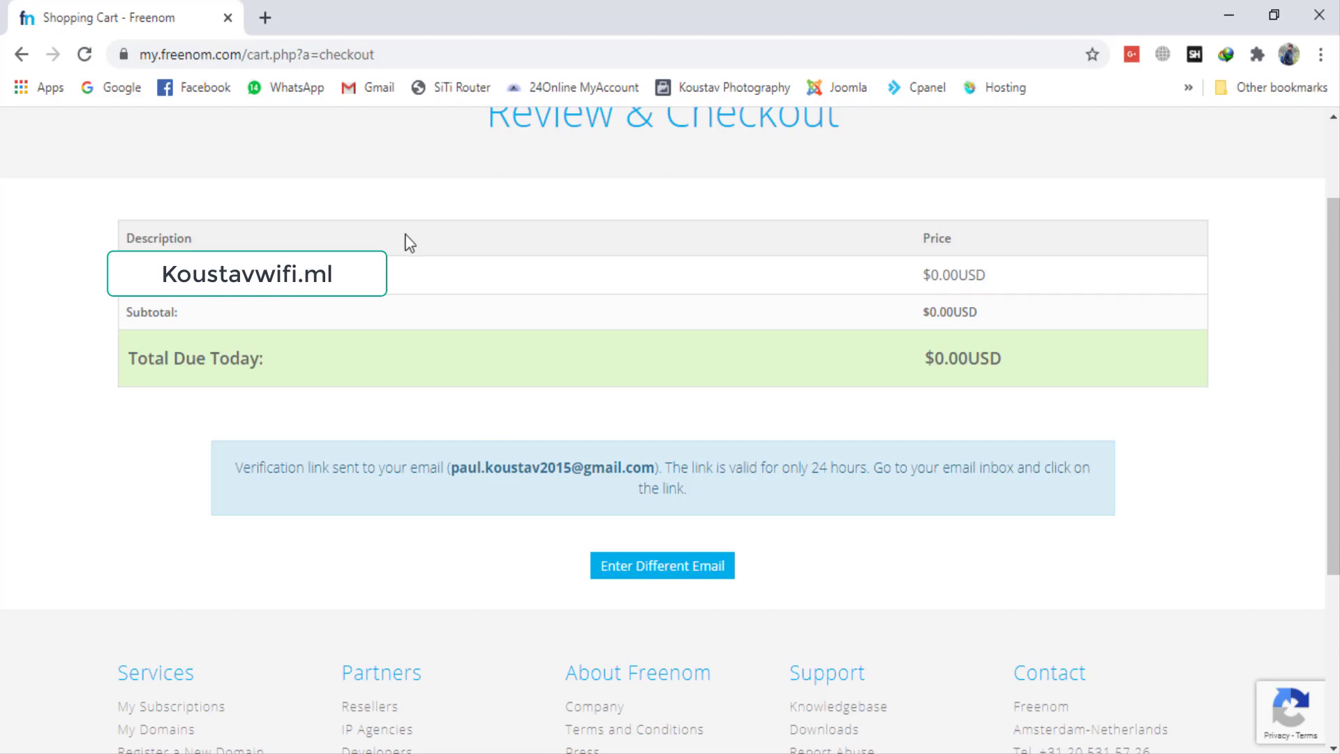
pyautogui.click(265, 17)
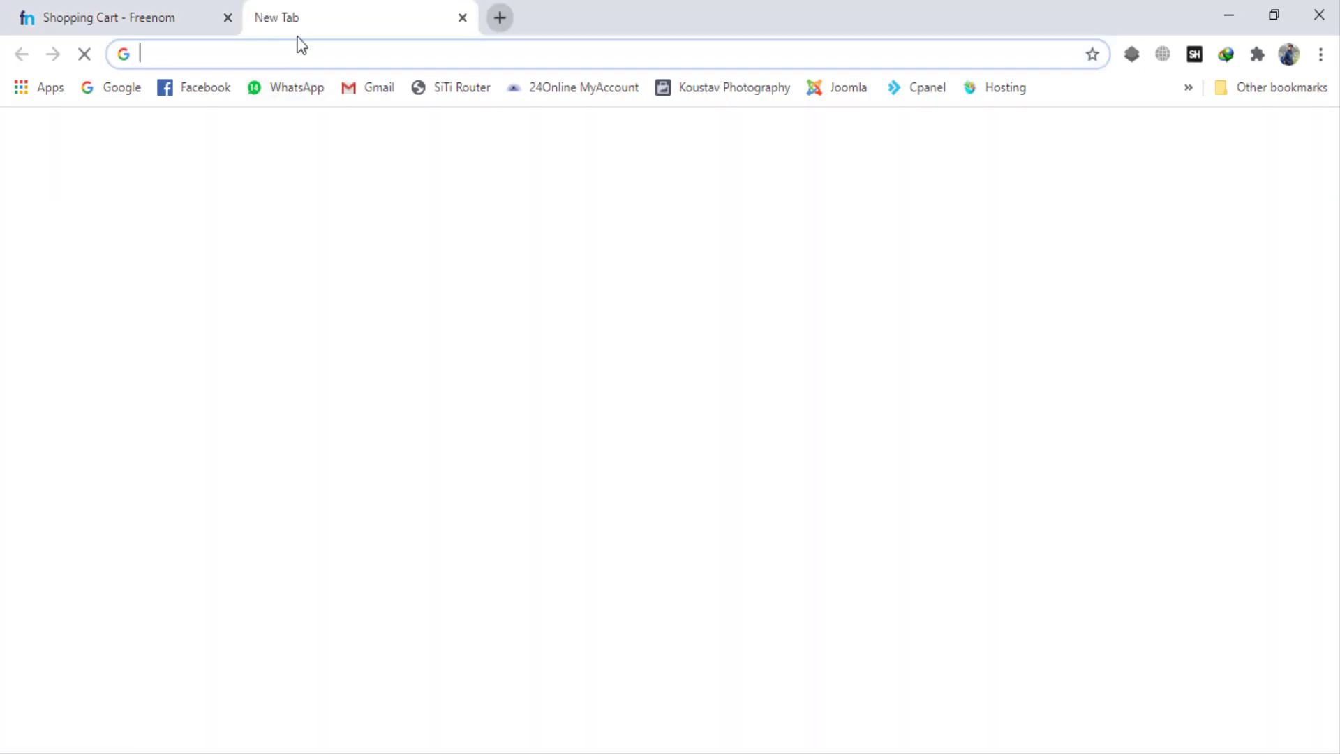
pyautogui.click(370, 88)
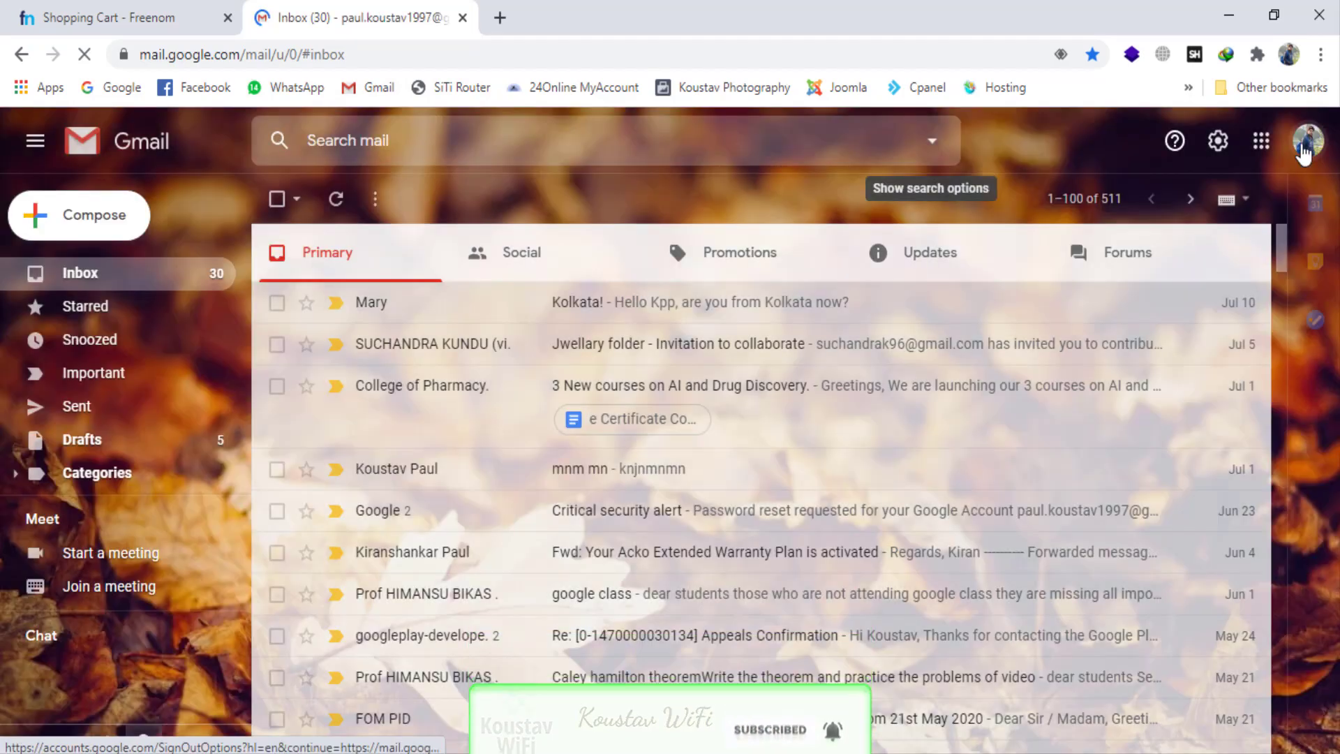
pyautogui.click(1304, 147)
pyautogui.click(1141, 464)
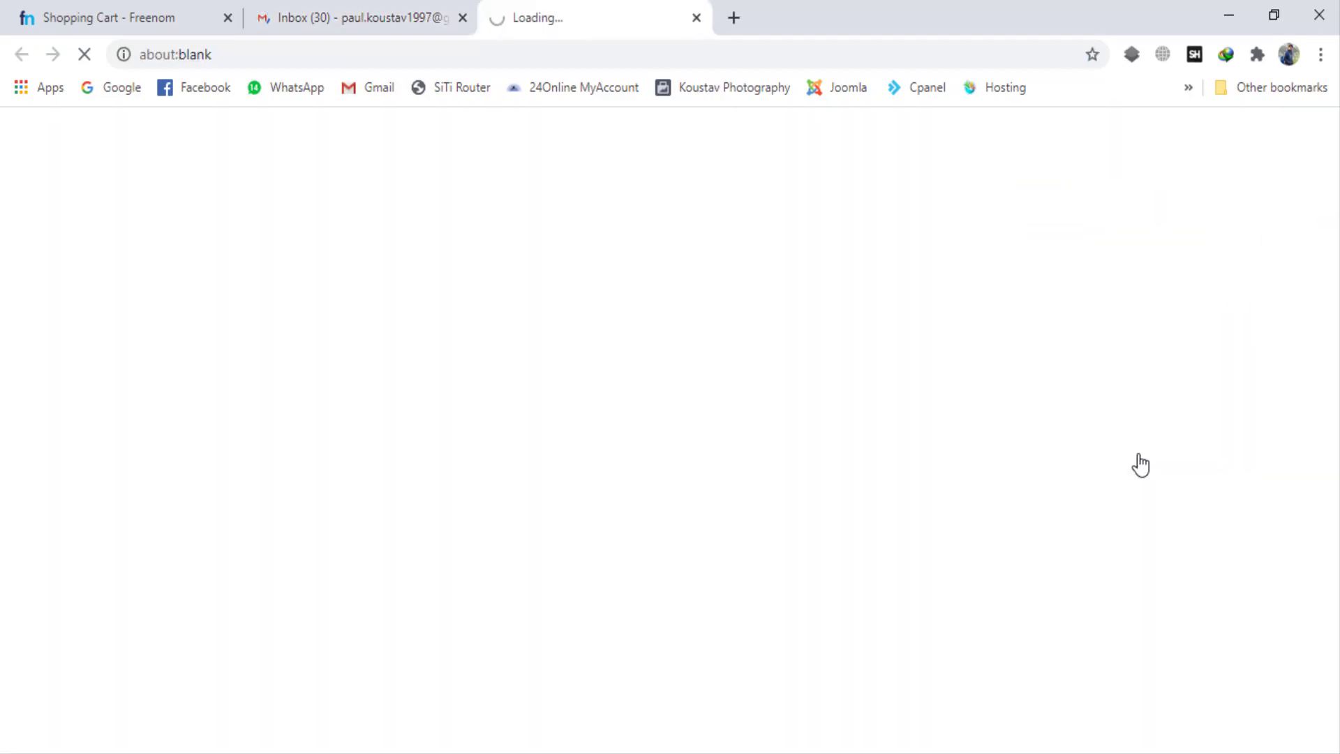
pyautogui.click(462, 17)
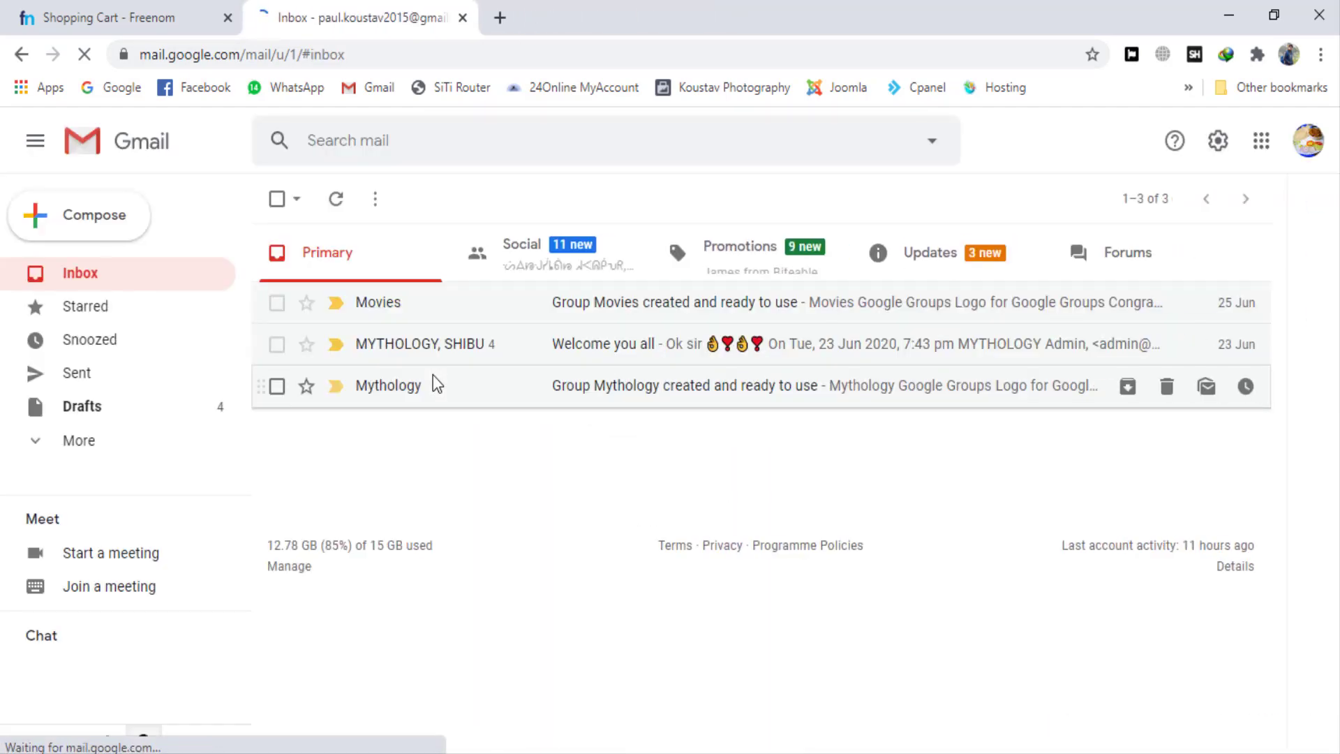
# Step: Open the Freenom Email Verification message among the Updates mail, dismiss the SalesHandy pop-up, and follow the confirmation link
pyautogui.click(932, 268)
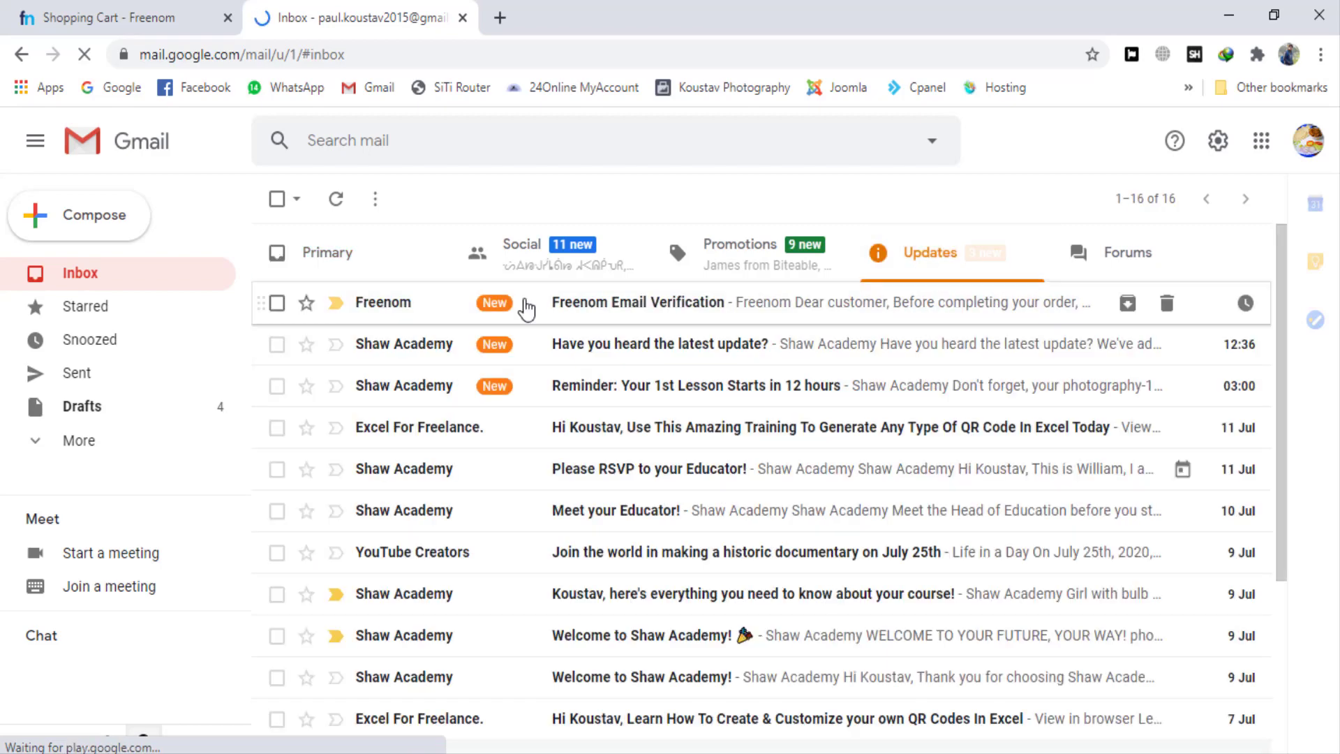
pyautogui.click(527, 307)
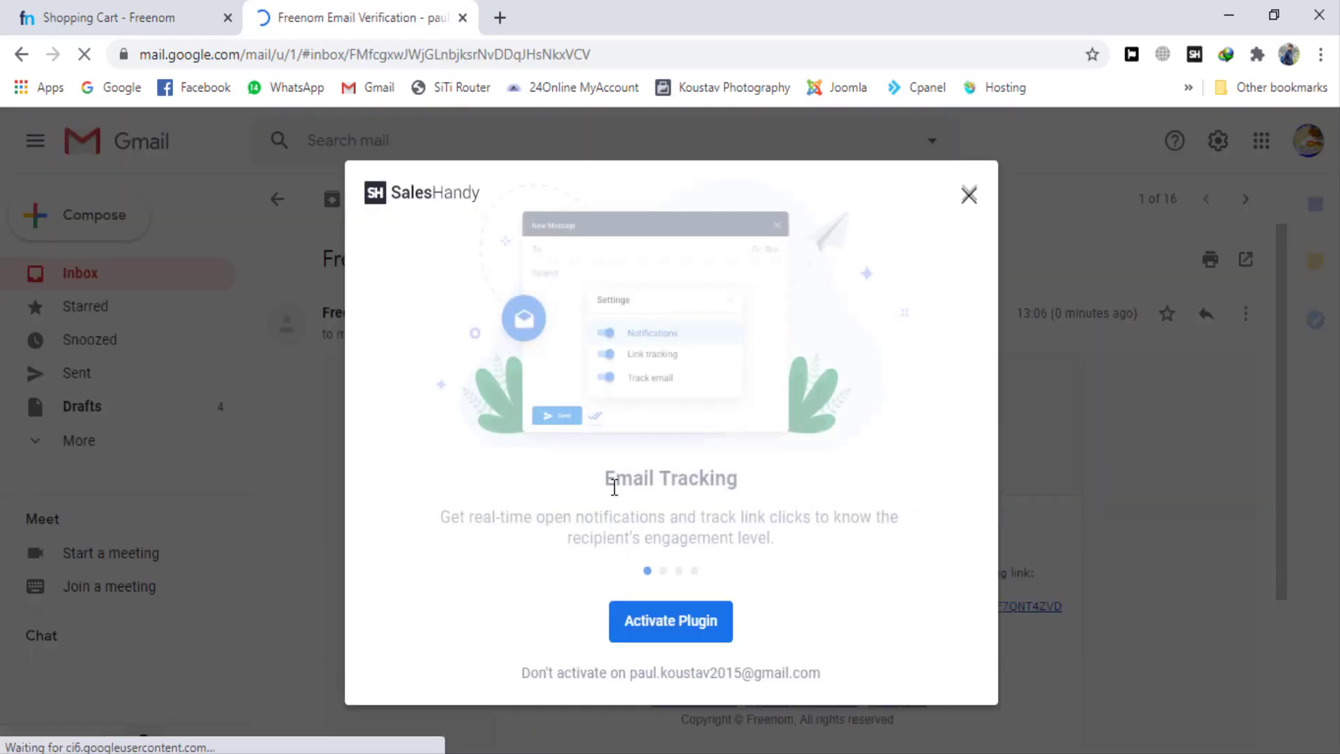
pyautogui.click(969, 195)
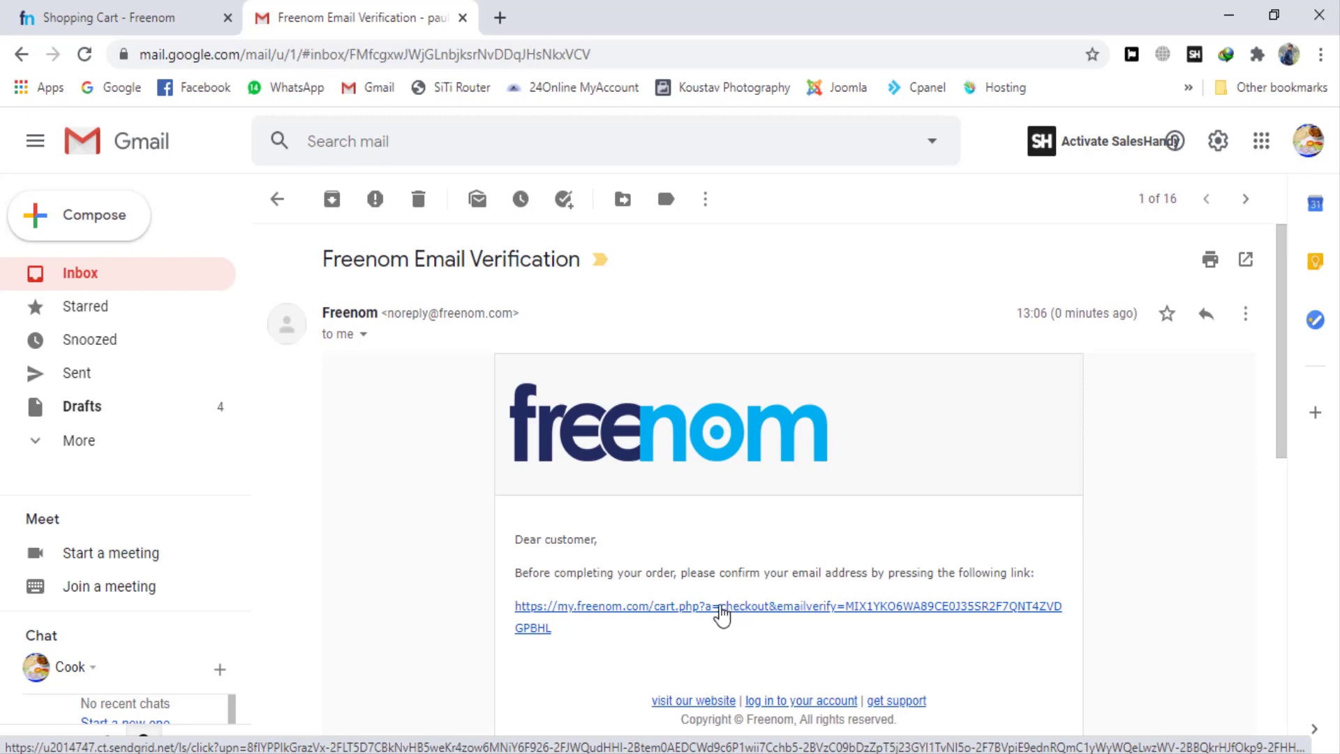
pyautogui.click(719, 606)
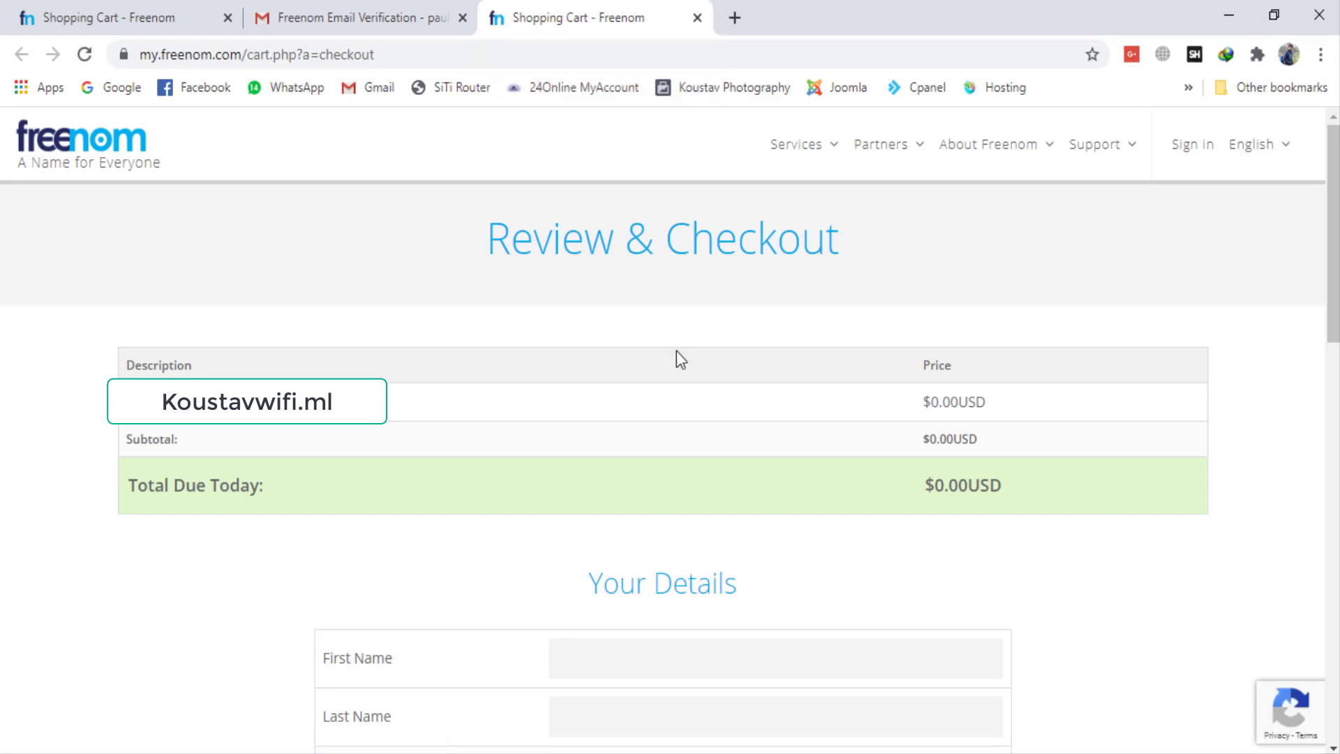
# Step: Fill in the customer's first name and last name, and enter Koustav WiFi as the company name
pyautogui.scroll(-4, 677, 351)
pyautogui.scroll(-2, 626, 558)
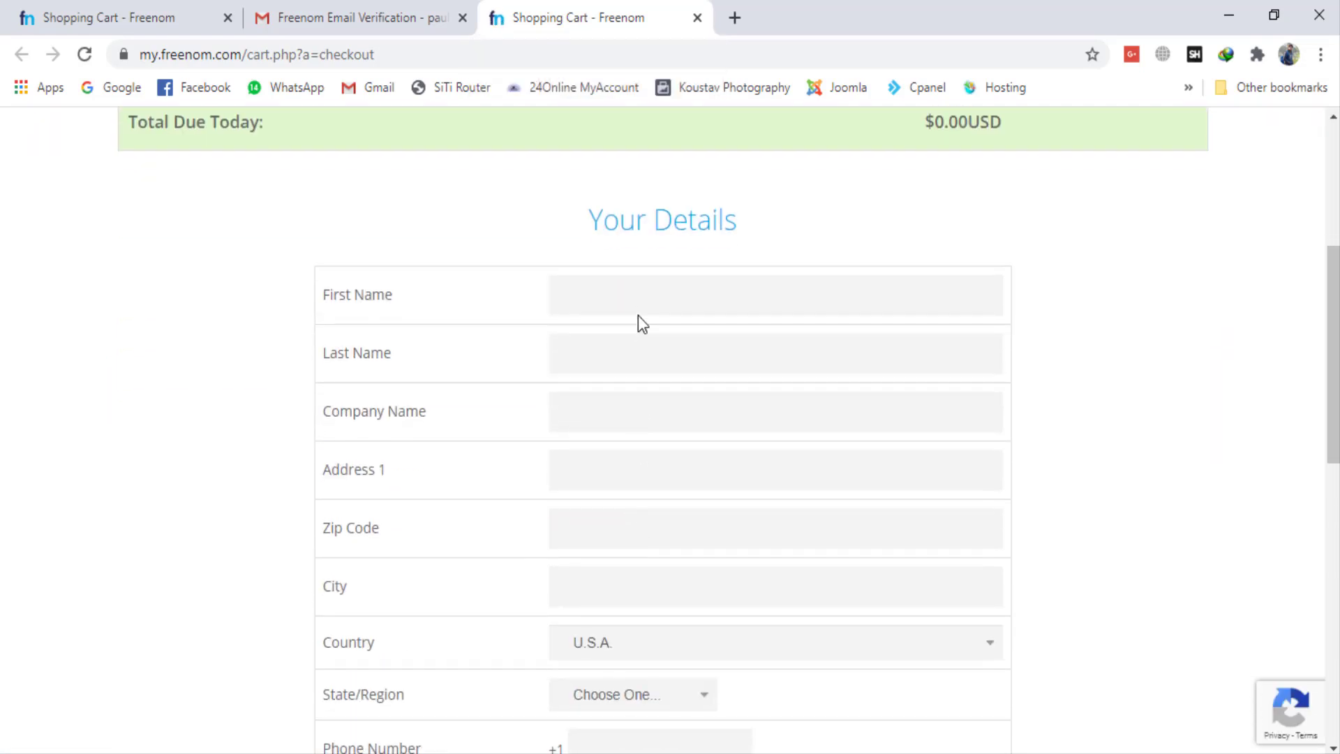
pyautogui.click(641, 294)
pyautogui.write('Koustav')
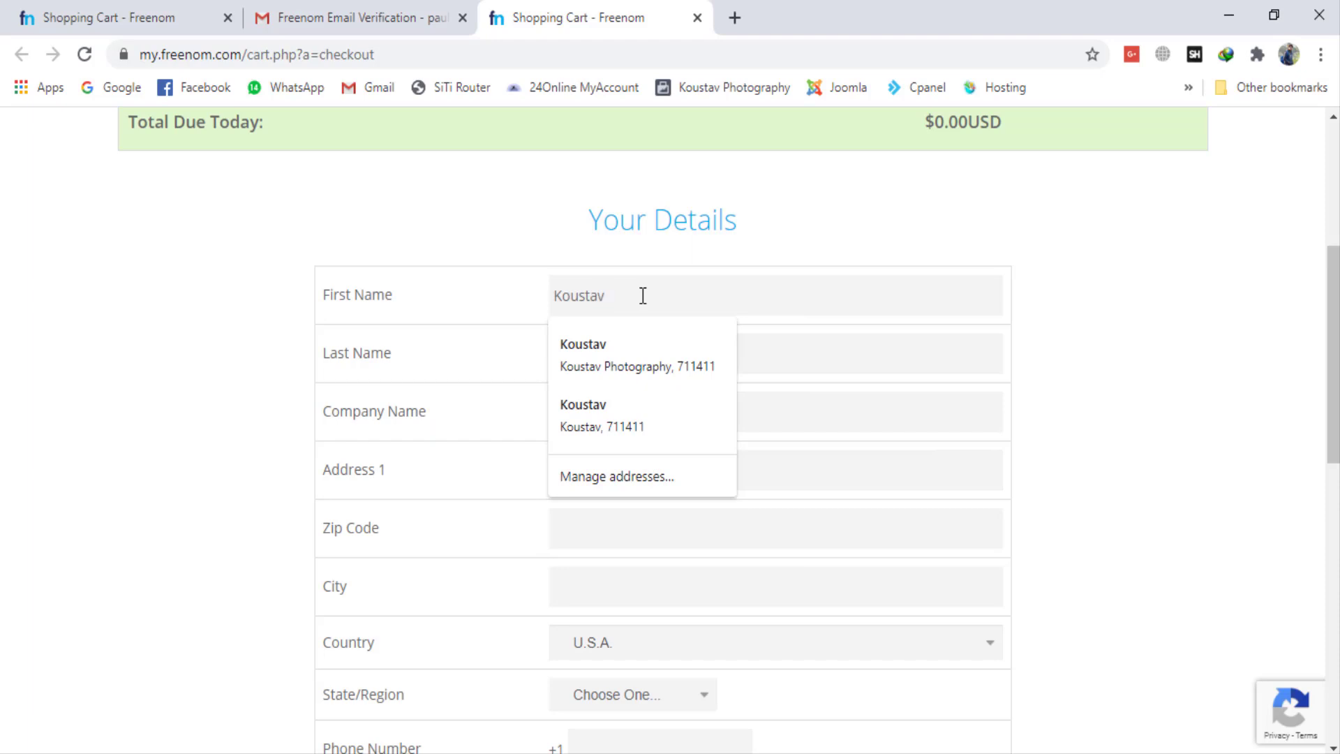
pyautogui.press('Tab')
pyautogui.write('Paul')
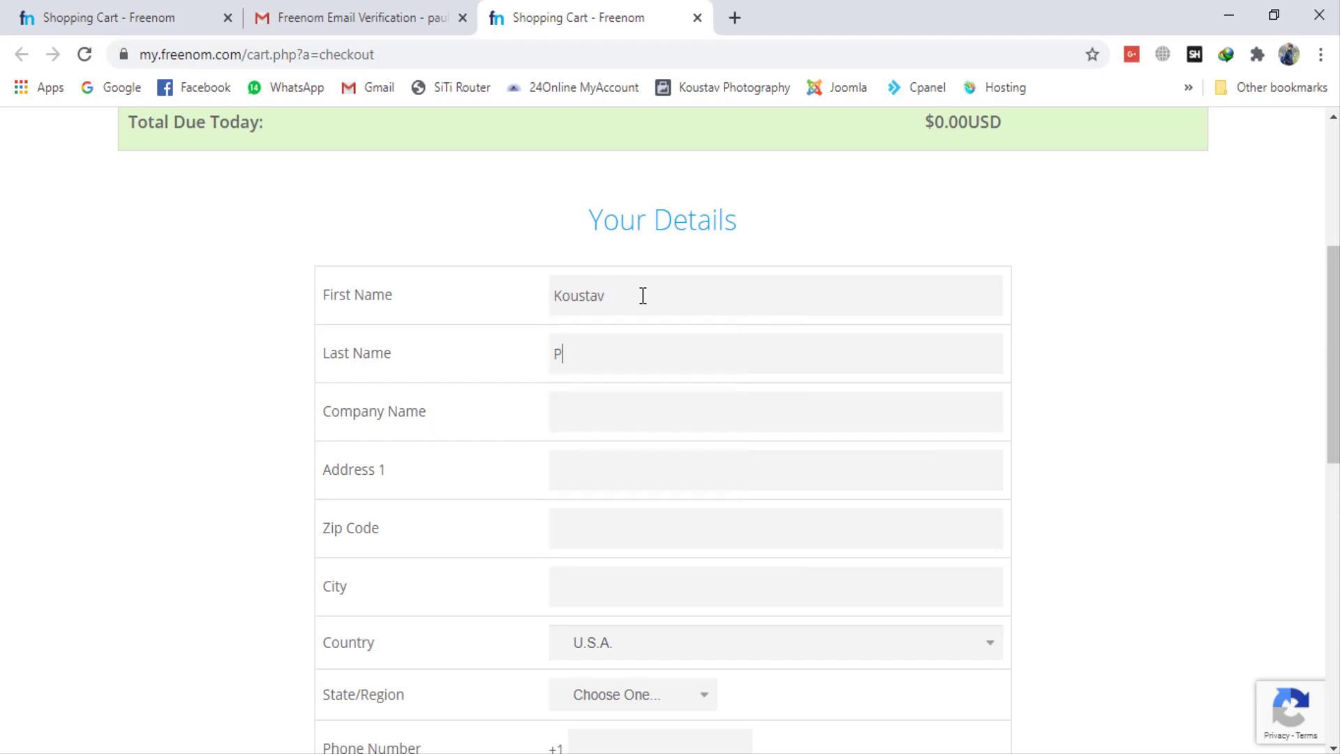
pyautogui.press('Tab')
pyautogui.write('Koustav WiFi')
pyautogui.press('Tab')
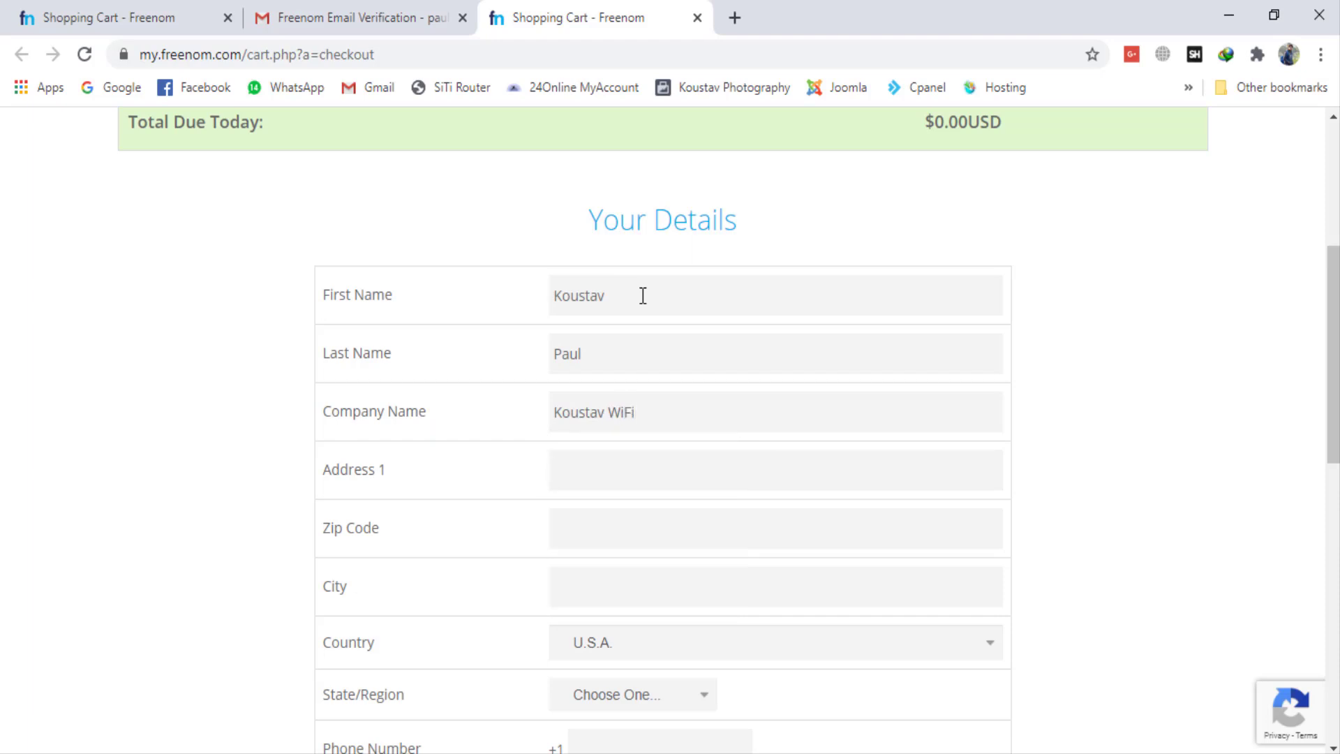
# Step: Fill in the customer's street address, zip code and city in the checkout details
pyautogui.write('india')
pyautogui.press('Tab')
pyautogui.write('700001')
pyautogui.press('Tab')
pyautogui.write('Kolkata')
pyautogui.press('Tab')
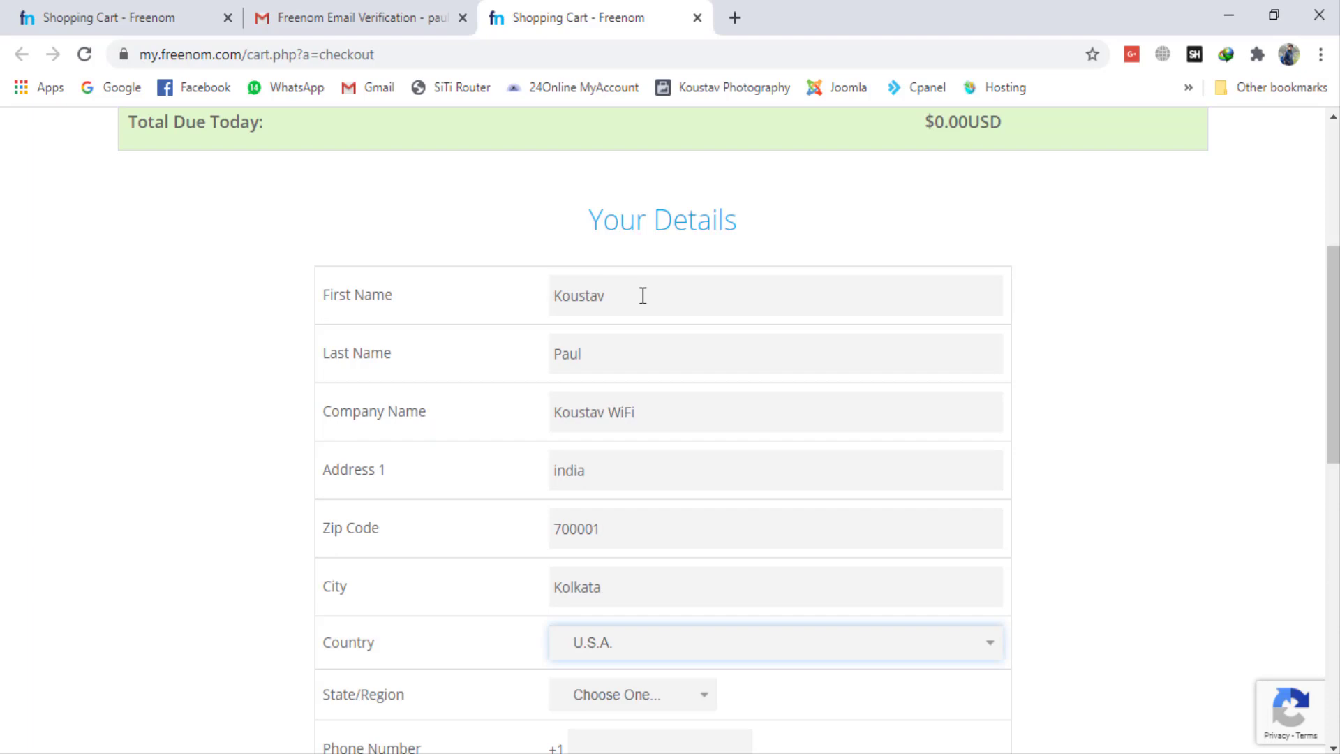
# Step: Set the country to India and the state/region to West Bengal
pyautogui.write('india')
pyautogui.press('Tab')
pyautogui.press('Tab')
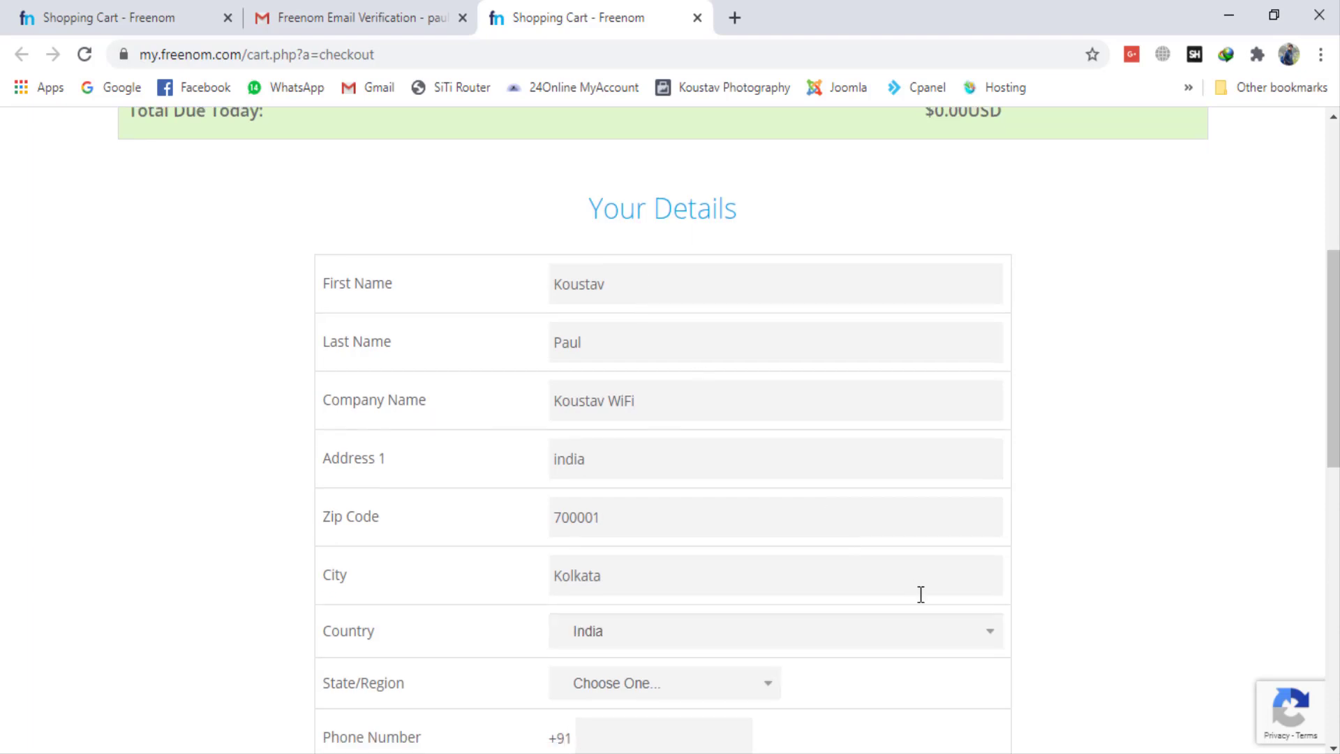
pyautogui.scroll(-4, 918, 592)
pyautogui.click(713, 391)
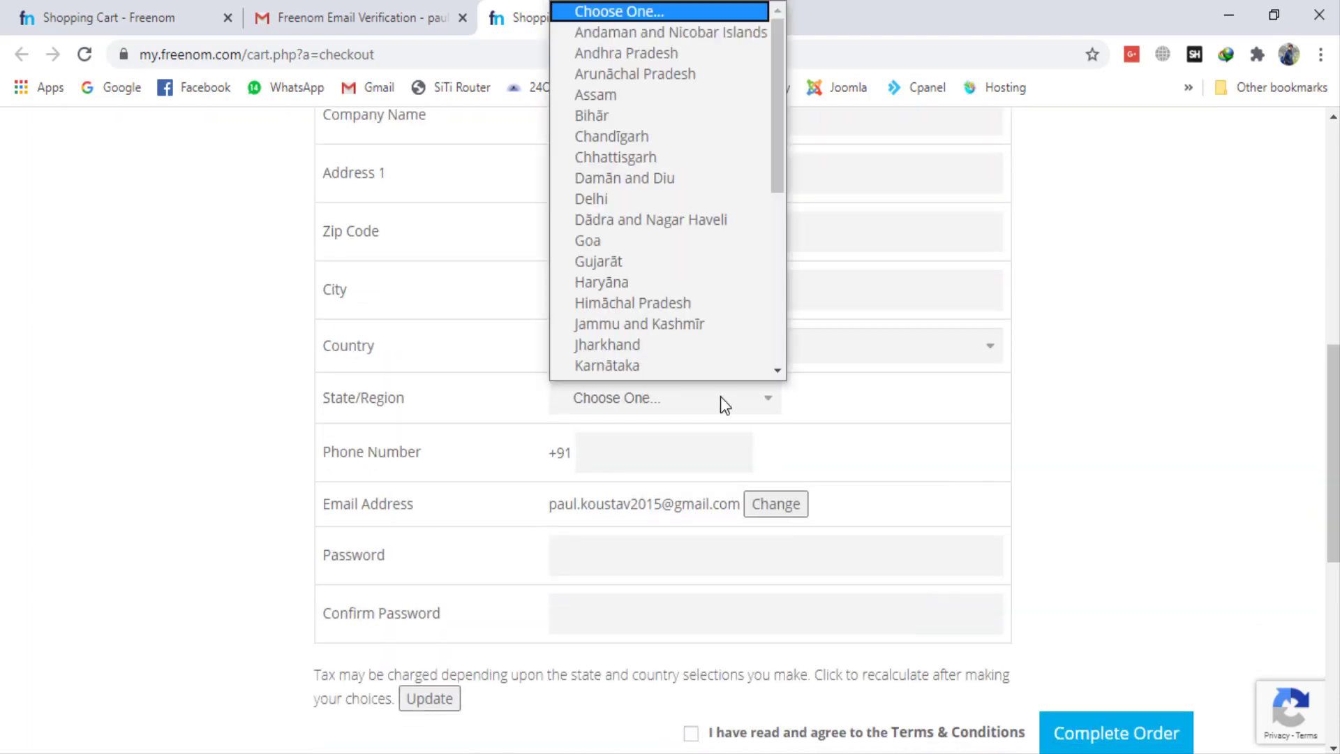
pyautogui.scroll(-5, 662, 286)
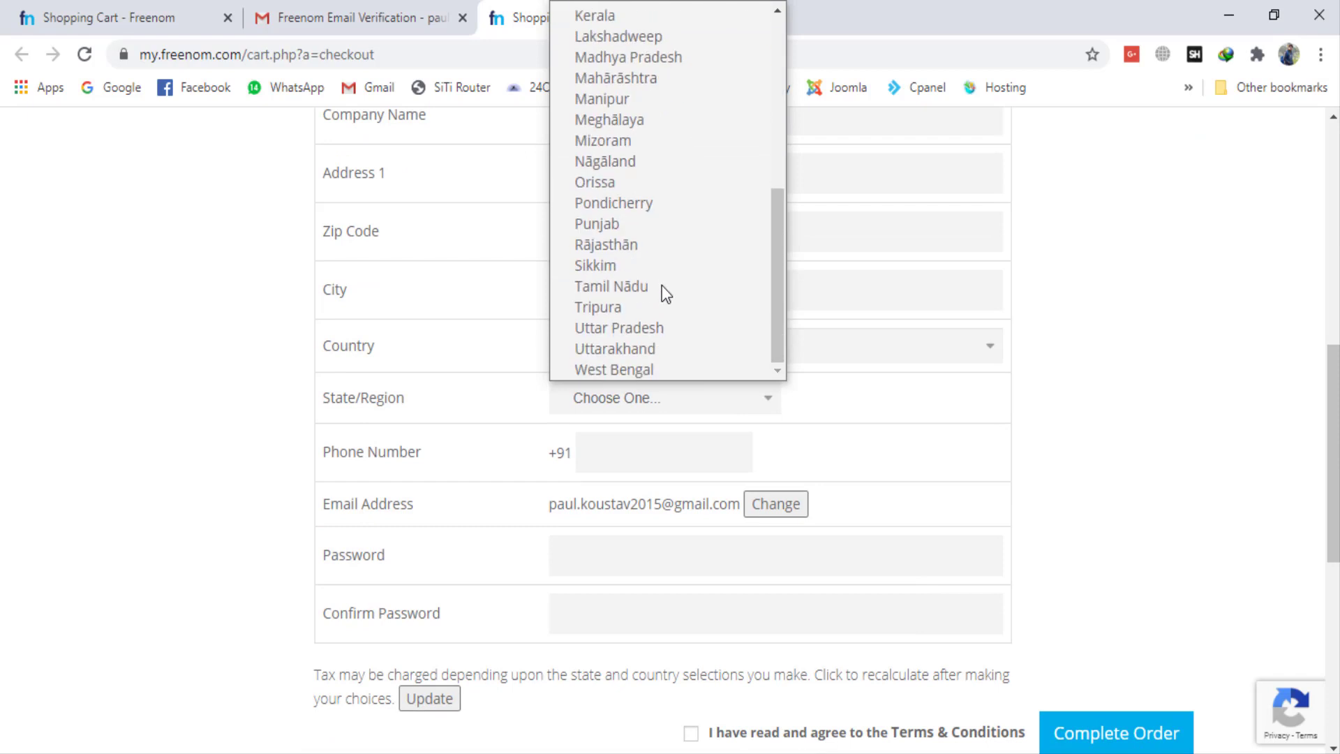
pyautogui.click(647, 370)
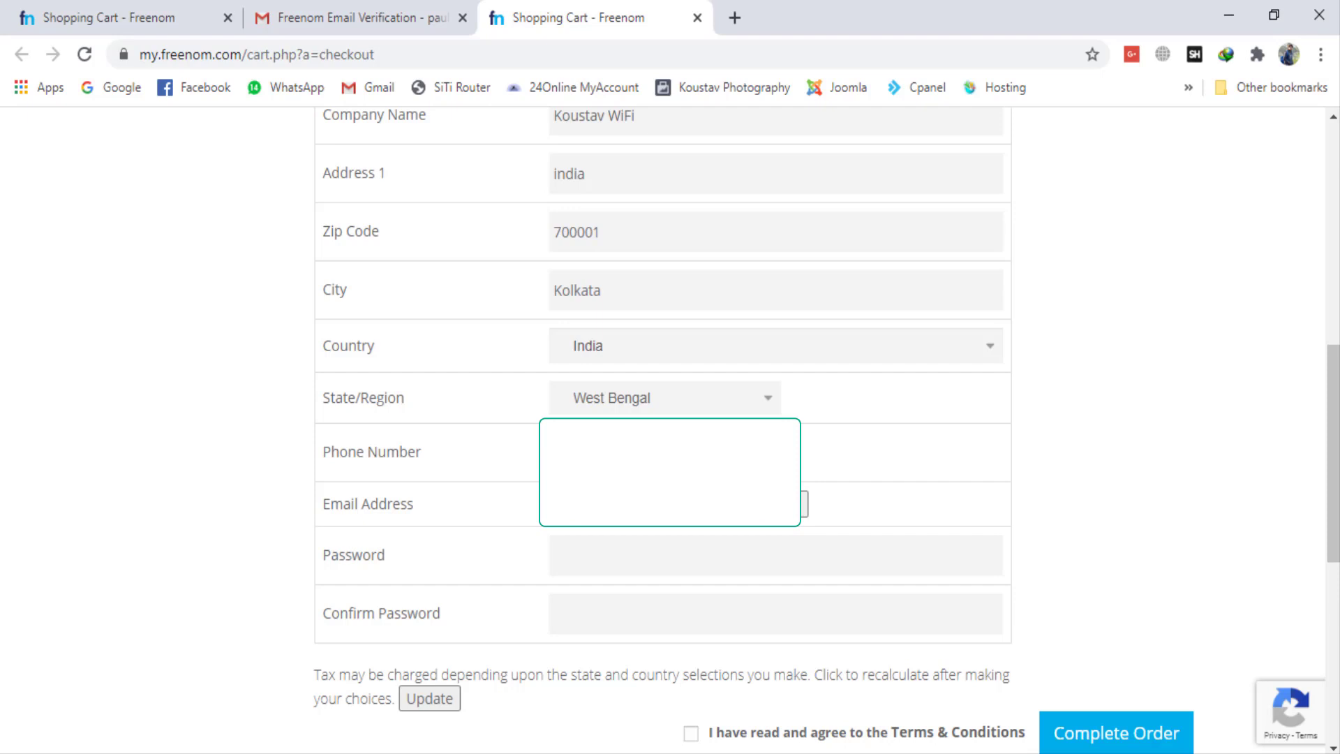
# Step: Fill the password and its confirmation in the checkout details with the browser's suggested password
pyautogui.click(694, 552)
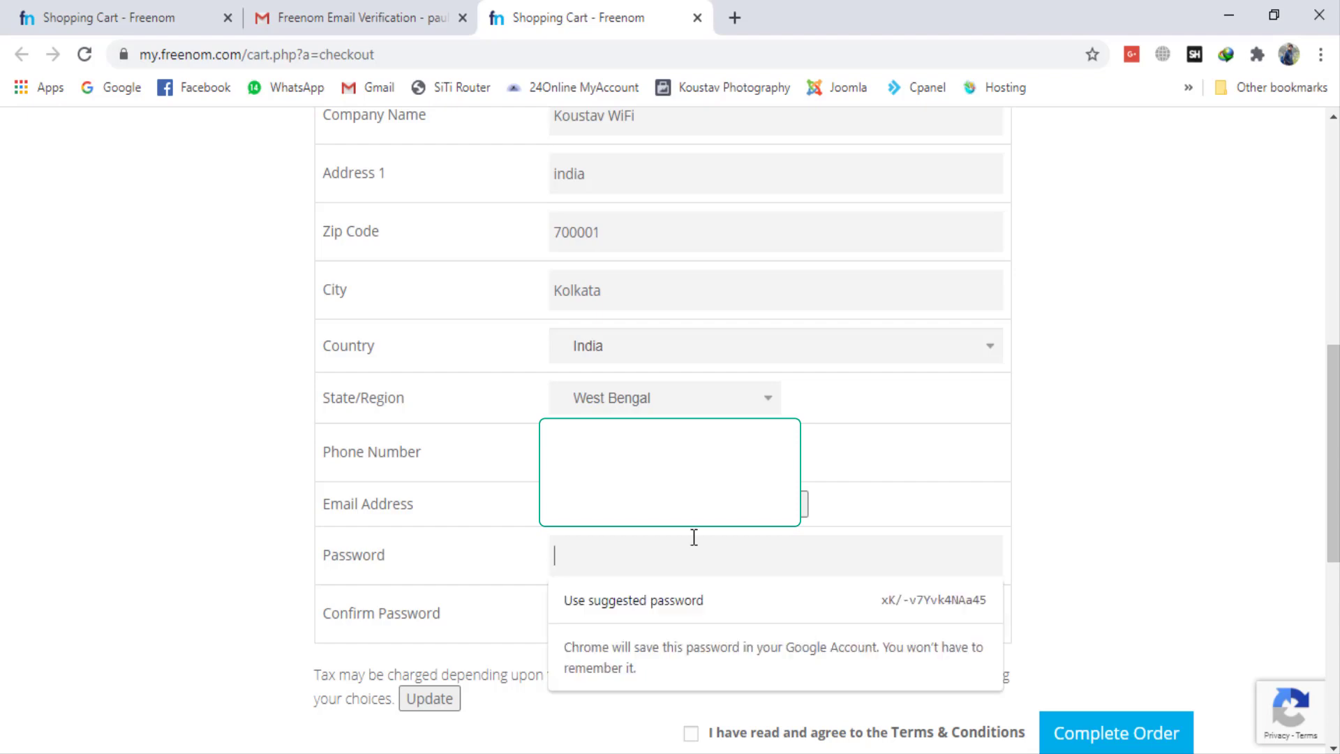
pyautogui.click(777, 600)
pyautogui.scroll(-11, 660, 551)
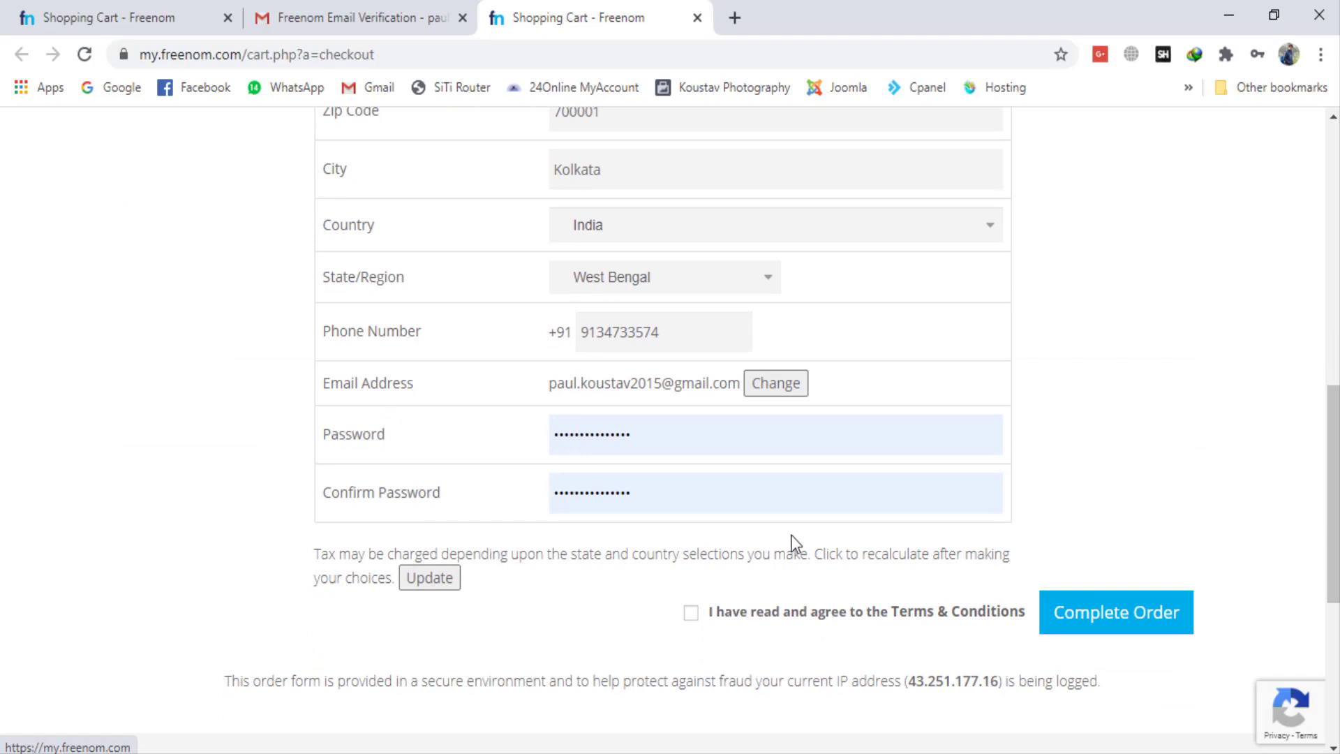
# Step: Agree to the Terms & Conditions, complete the order and dismiss the saved-password notice
pyautogui.click(691, 614)
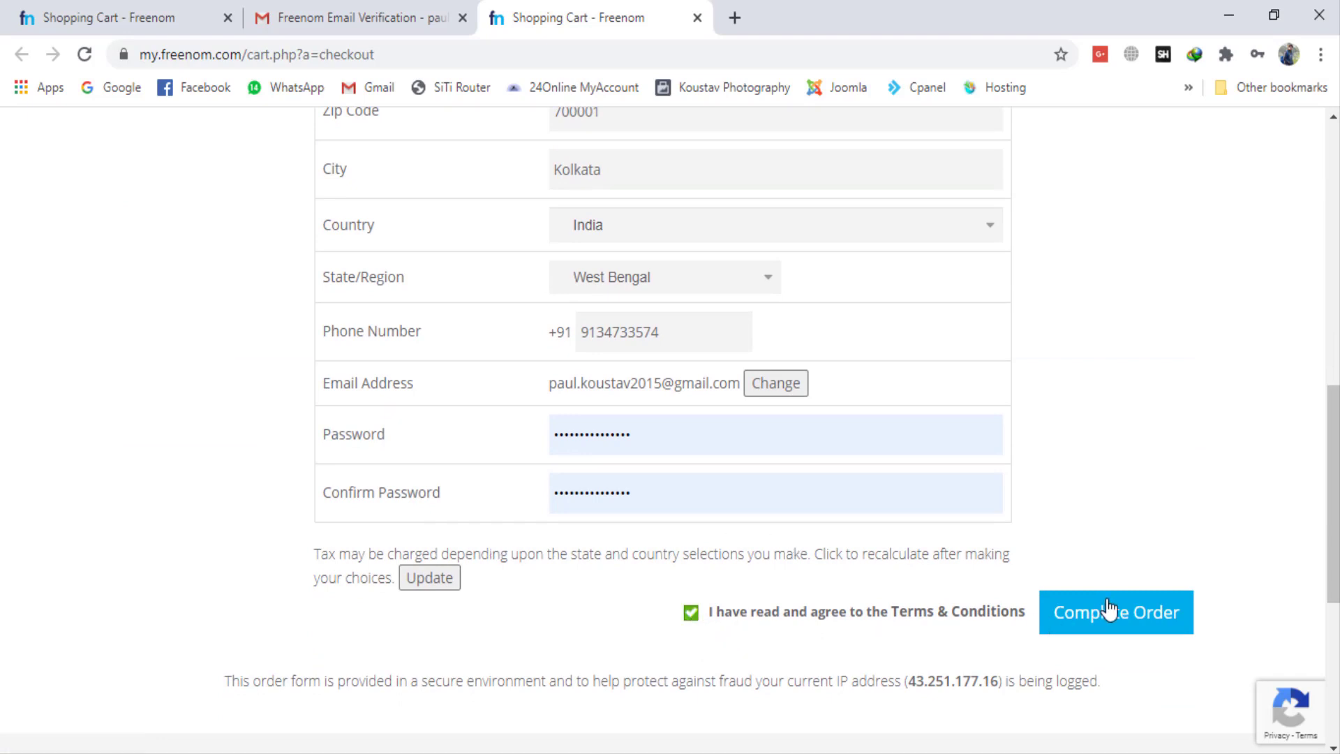
pyautogui.click(1140, 615)
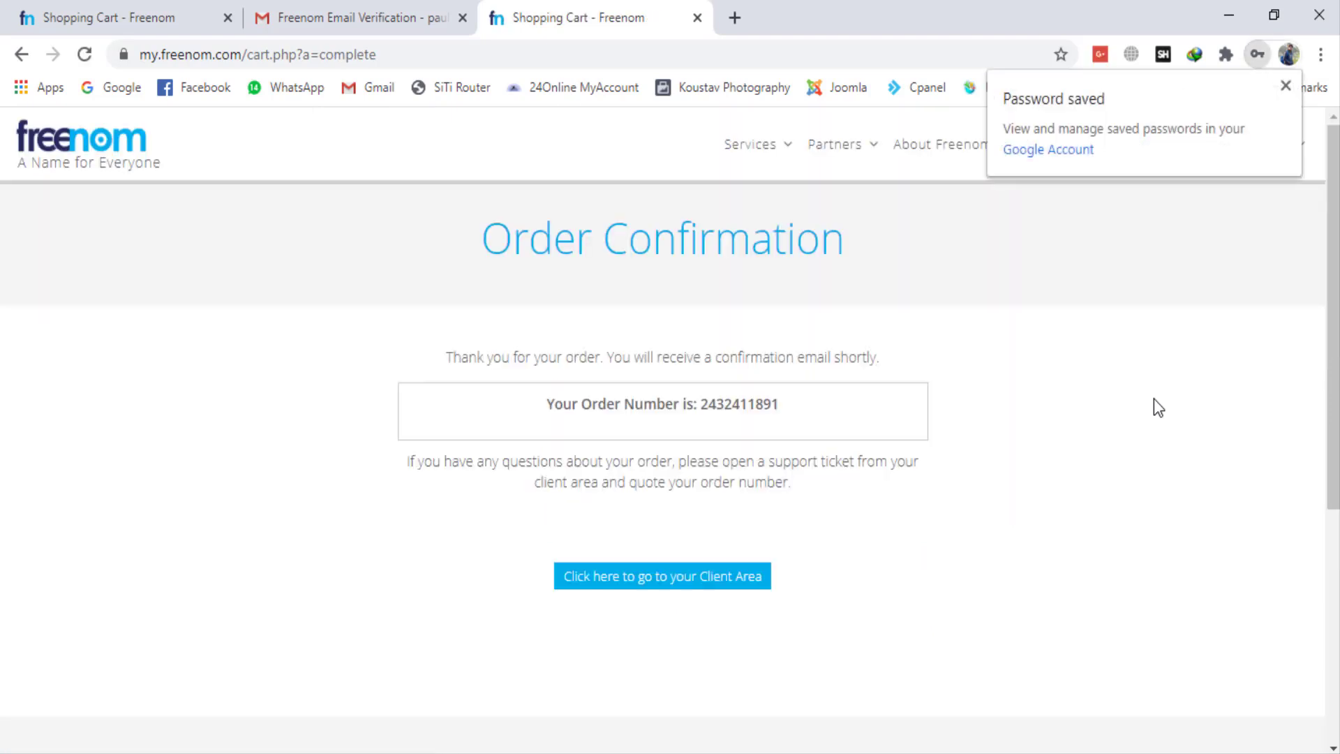
pyautogui.click(1285, 87)
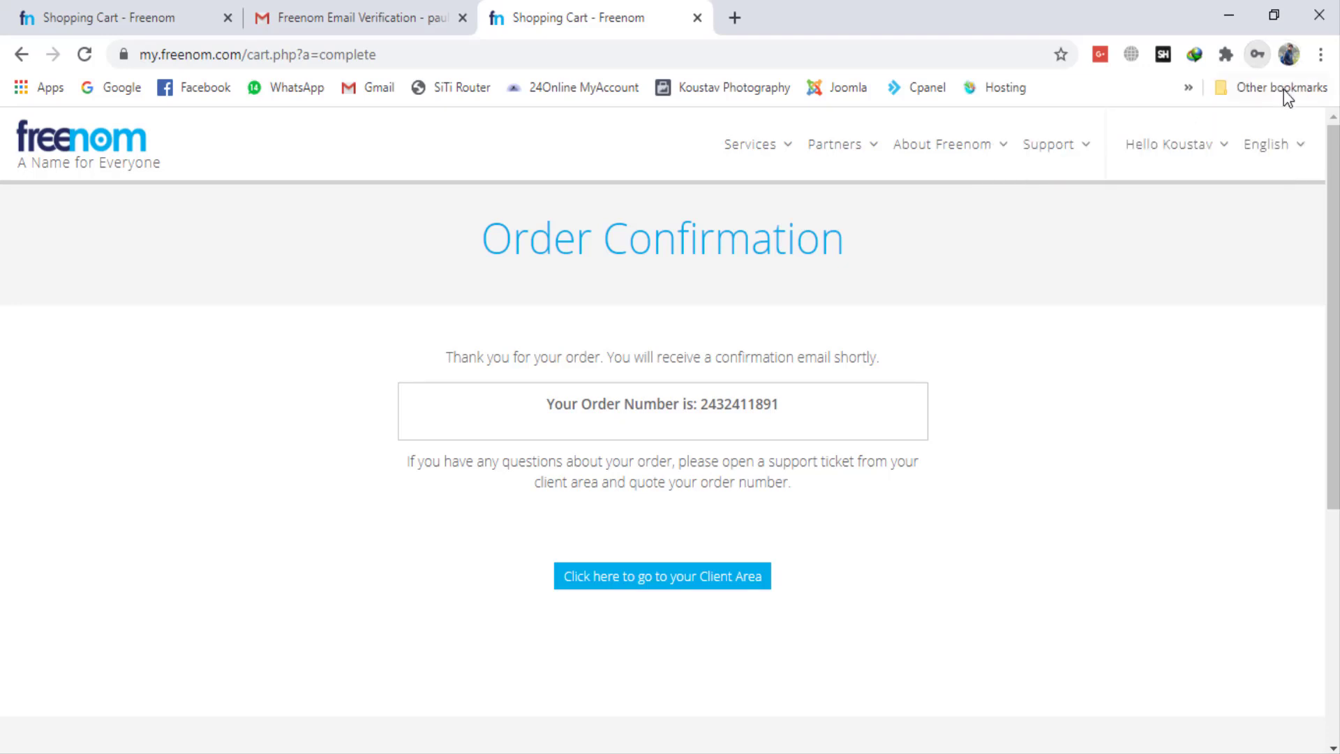
# Step: Go from the order confirmation to the client area and open the account details for editing
pyautogui.click(1156, 159)
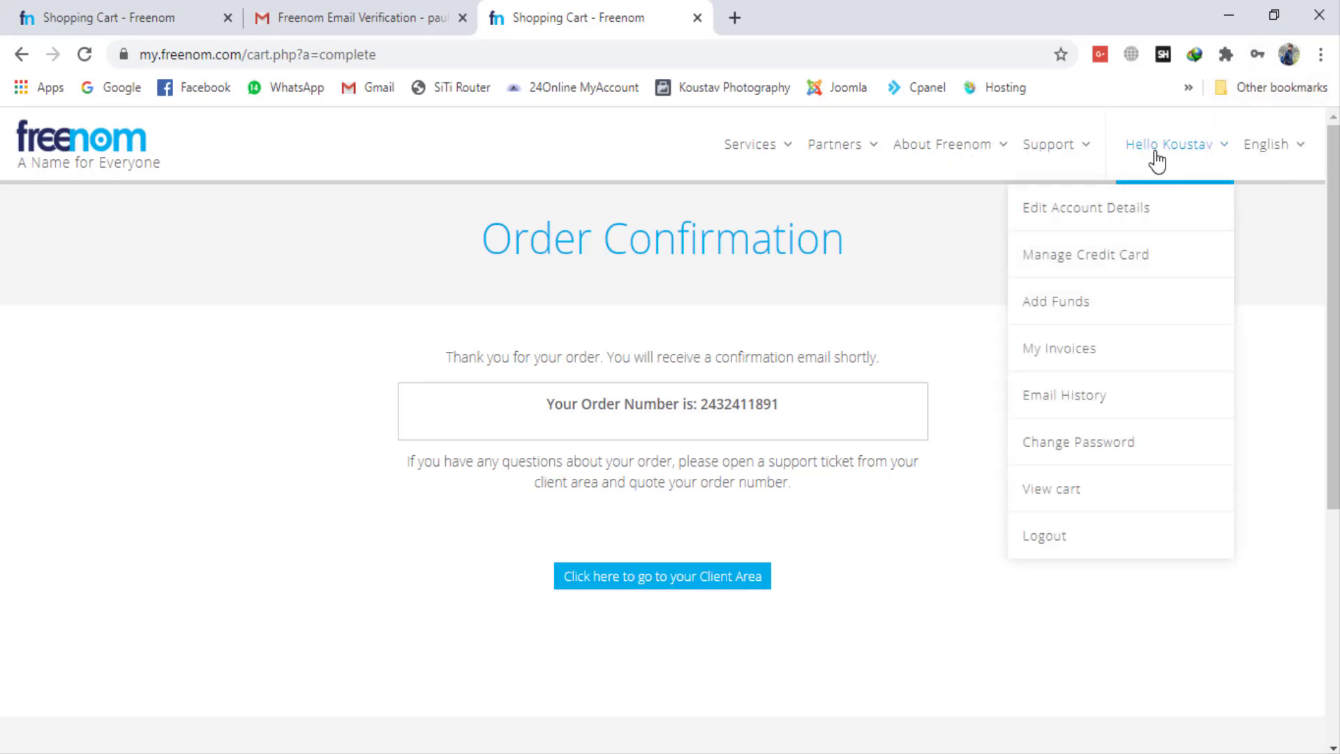
pyautogui.click(760, 393)
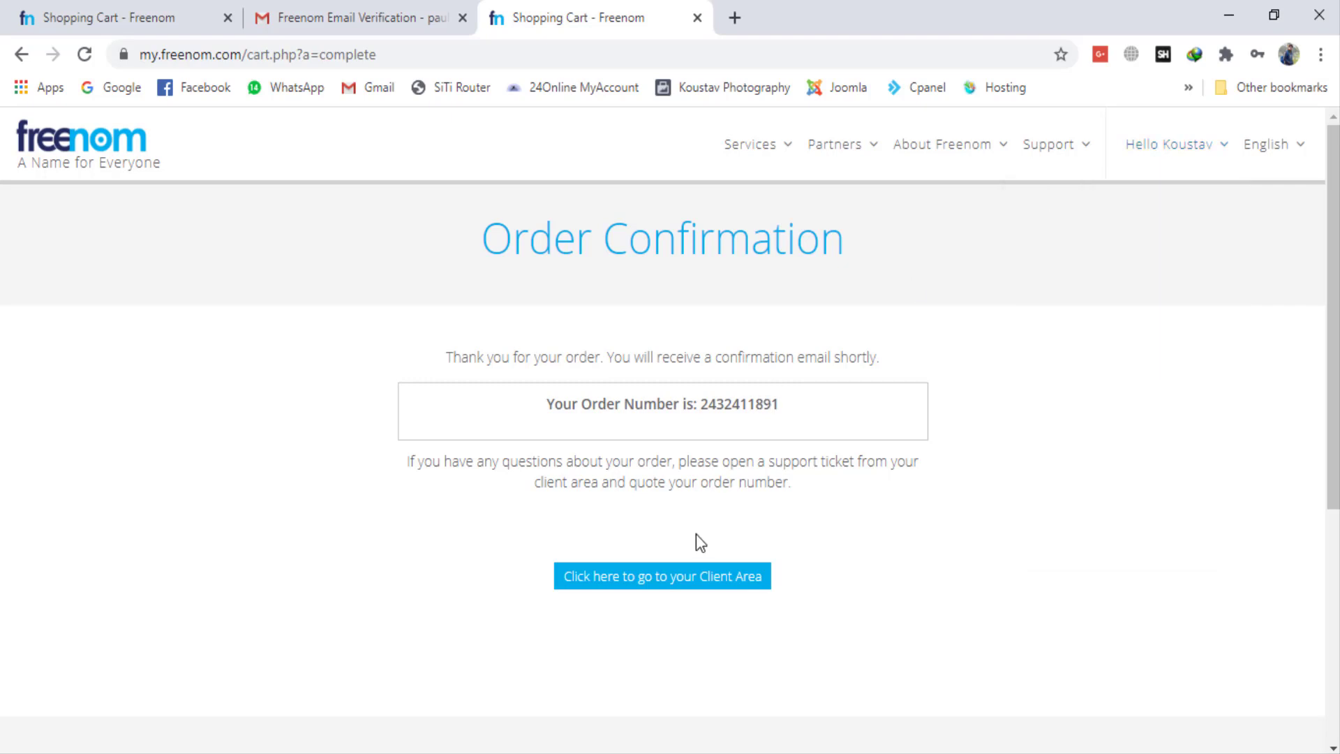
pyautogui.click(694, 593)
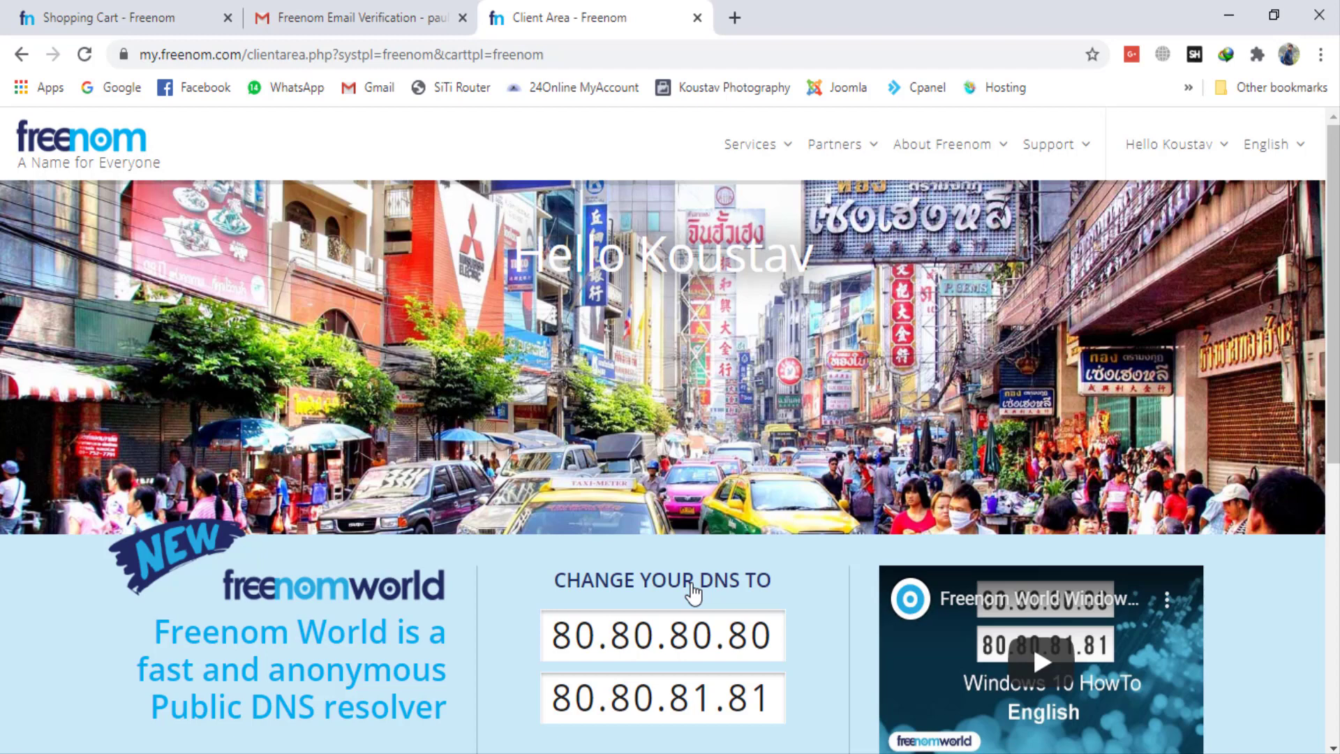
pyautogui.scroll(-7, 693, 594)
pyautogui.scroll(7, 691, 580)
pyautogui.click(1177, 148)
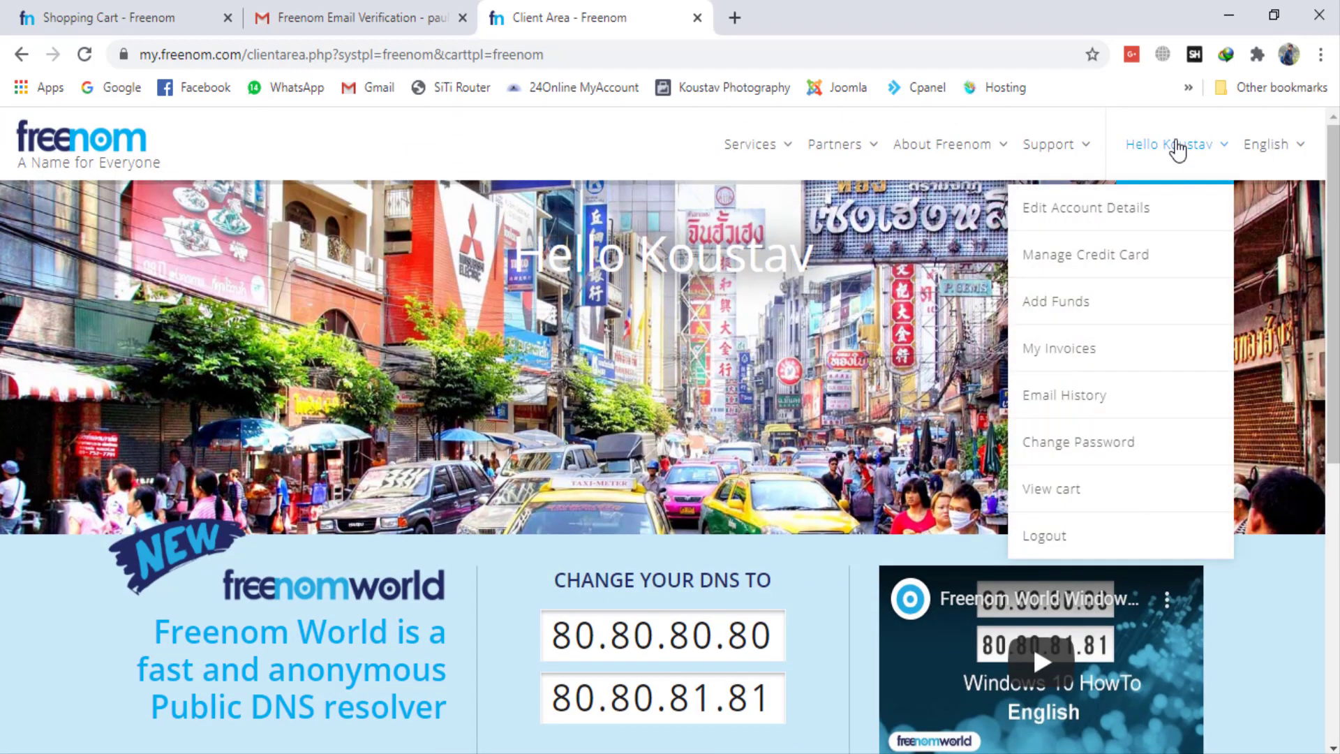
pyautogui.click(1134, 218)
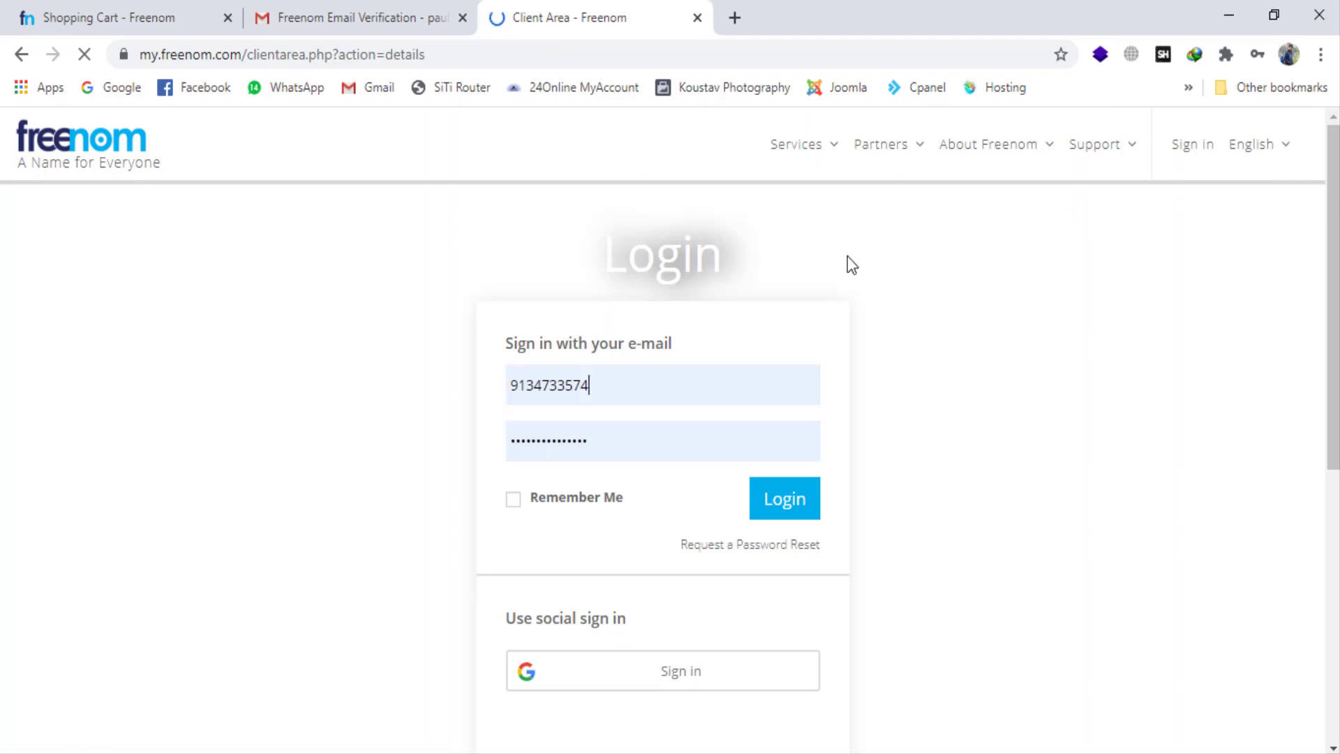
# Step: Try to sign in with the autofilled login name and password
pyautogui.doubleClick(643, 398)
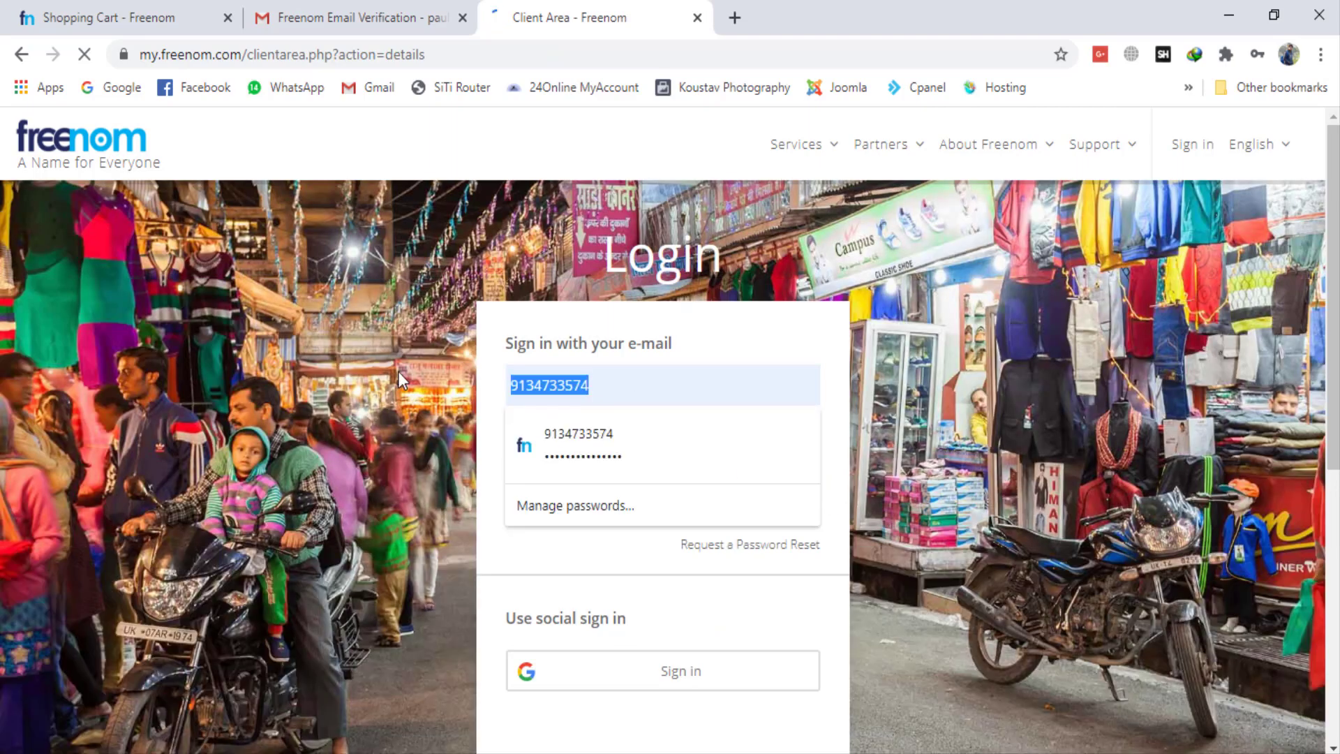
pyautogui.click(893, 401)
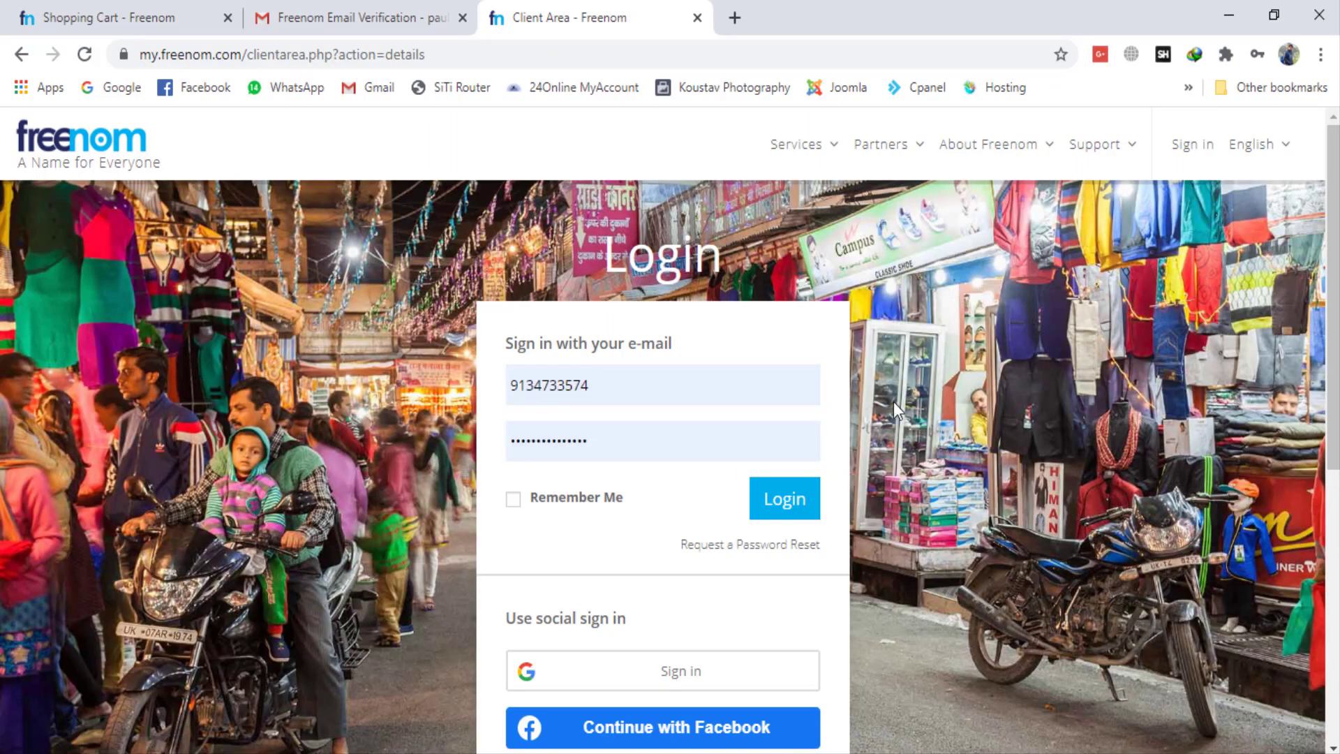
pyautogui.click(784, 499)
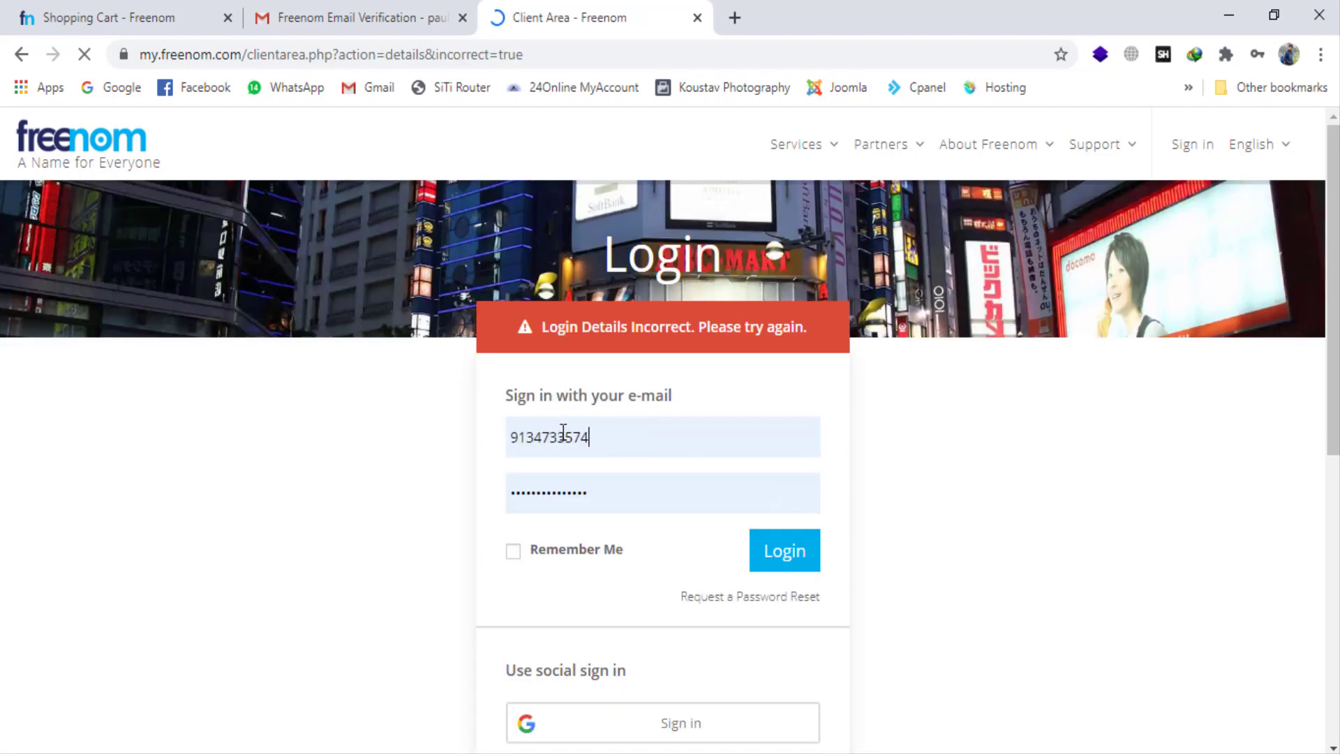
# Step: Replace the login name with the account's e-mail address, sign in and save the login in the browser
pyautogui.doubleClick(563, 434)
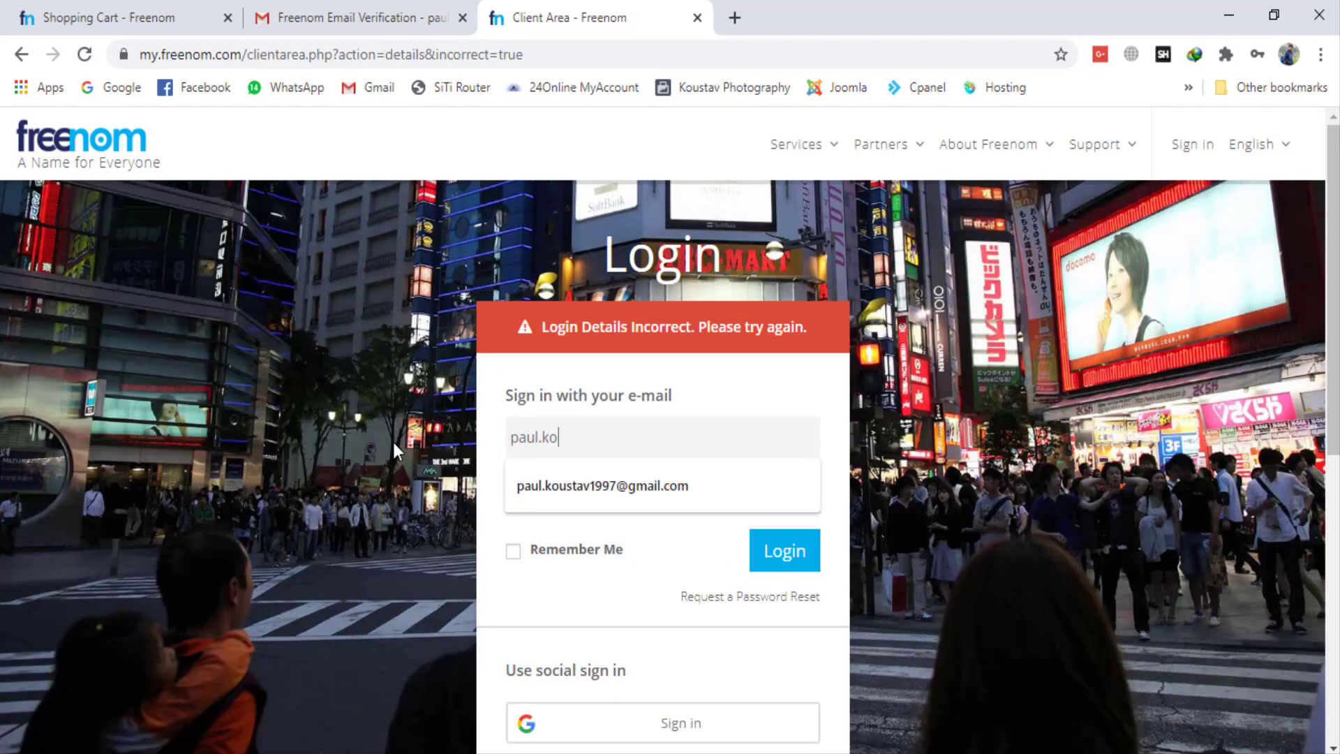
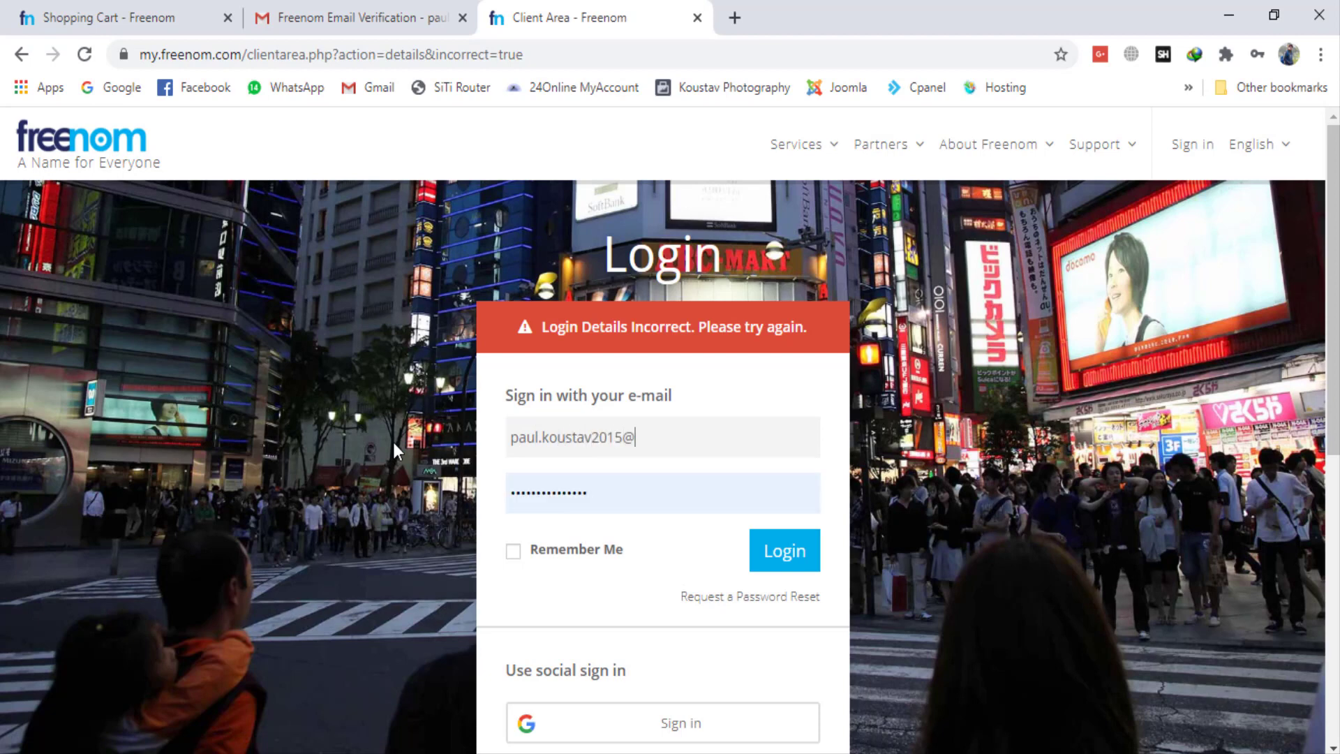
pyautogui.click(783, 550)
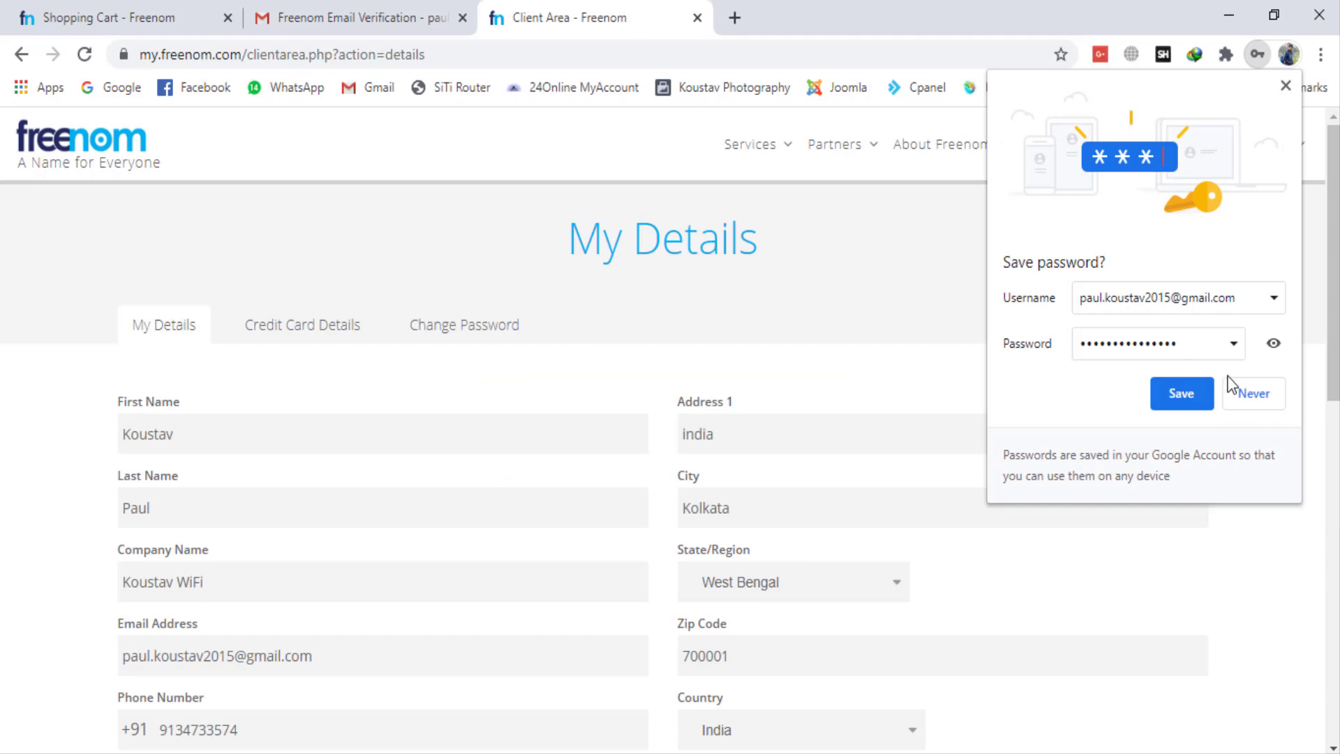
pyautogui.click(1183, 394)
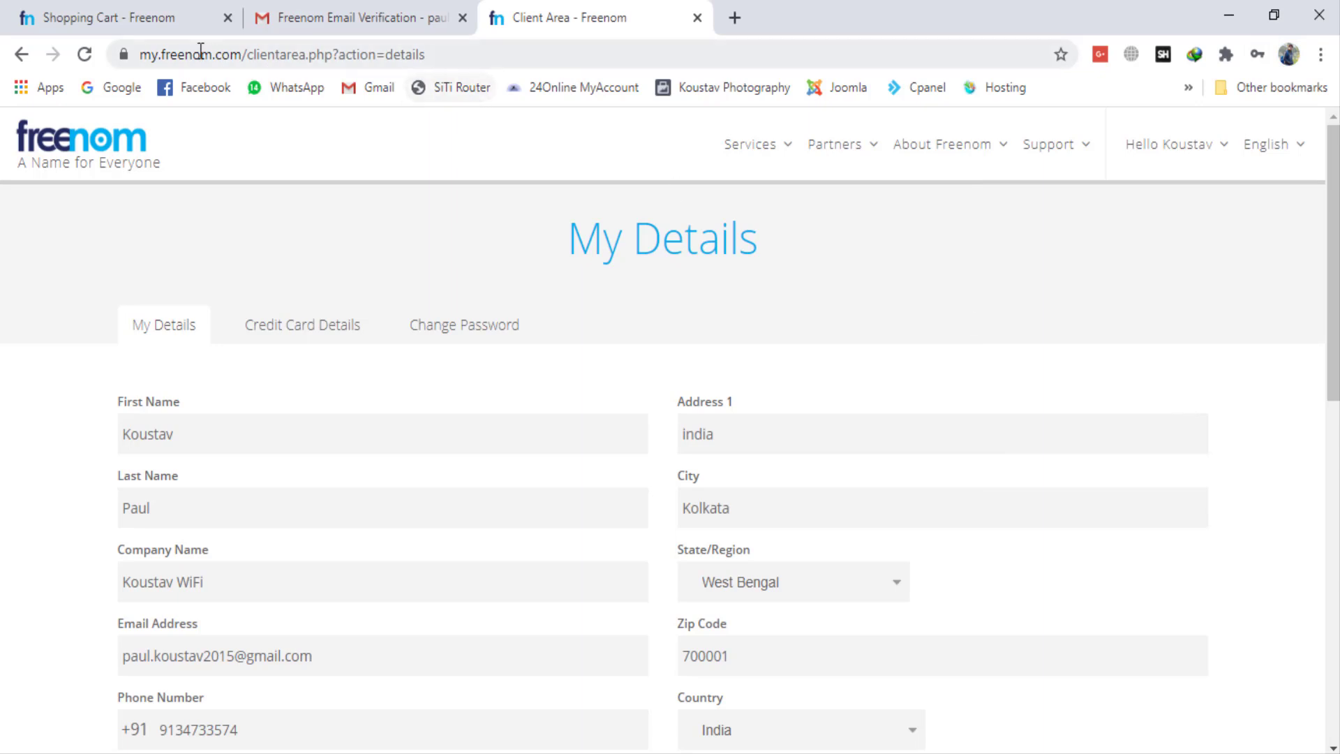
# Step: Open the list of registered domains and check the registration and expiry dates of koustavwifi.tk
pyautogui.moveTo(164, 49); pyautogui.dragTo(245, 53)
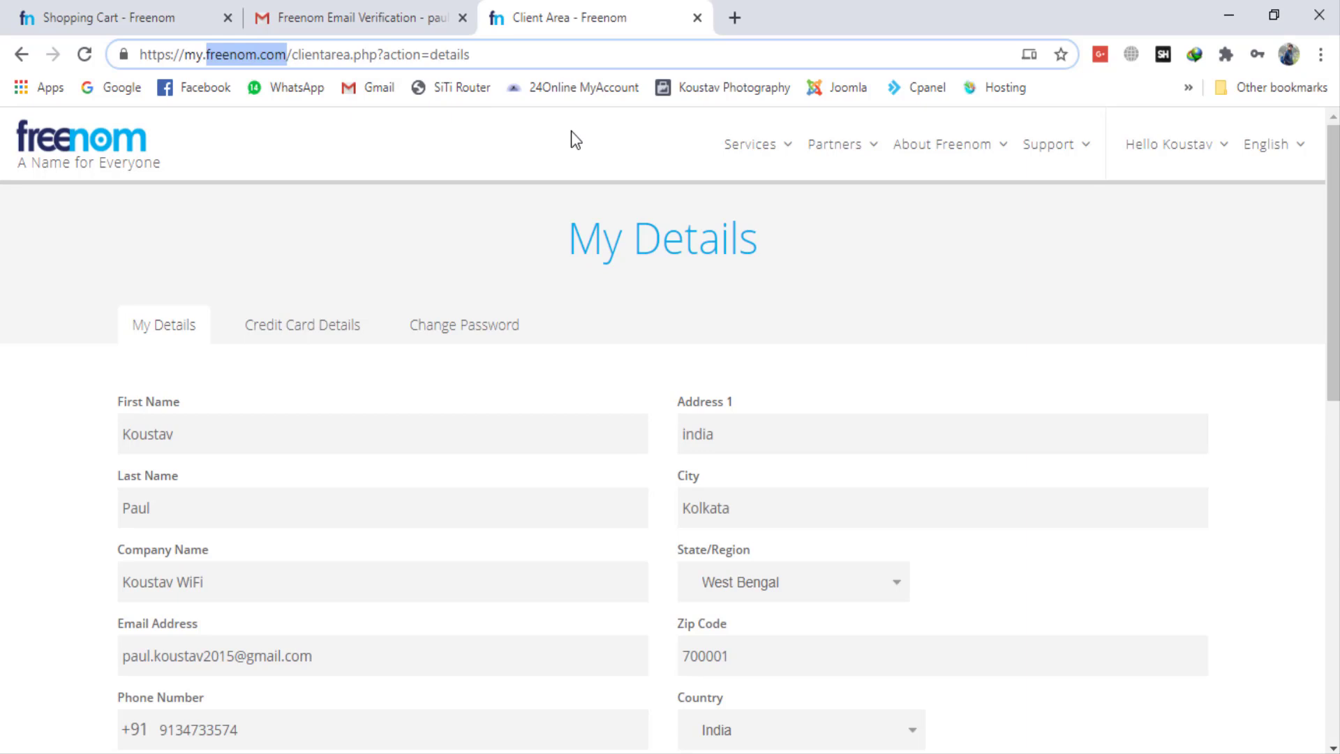
pyautogui.click(737, 143)
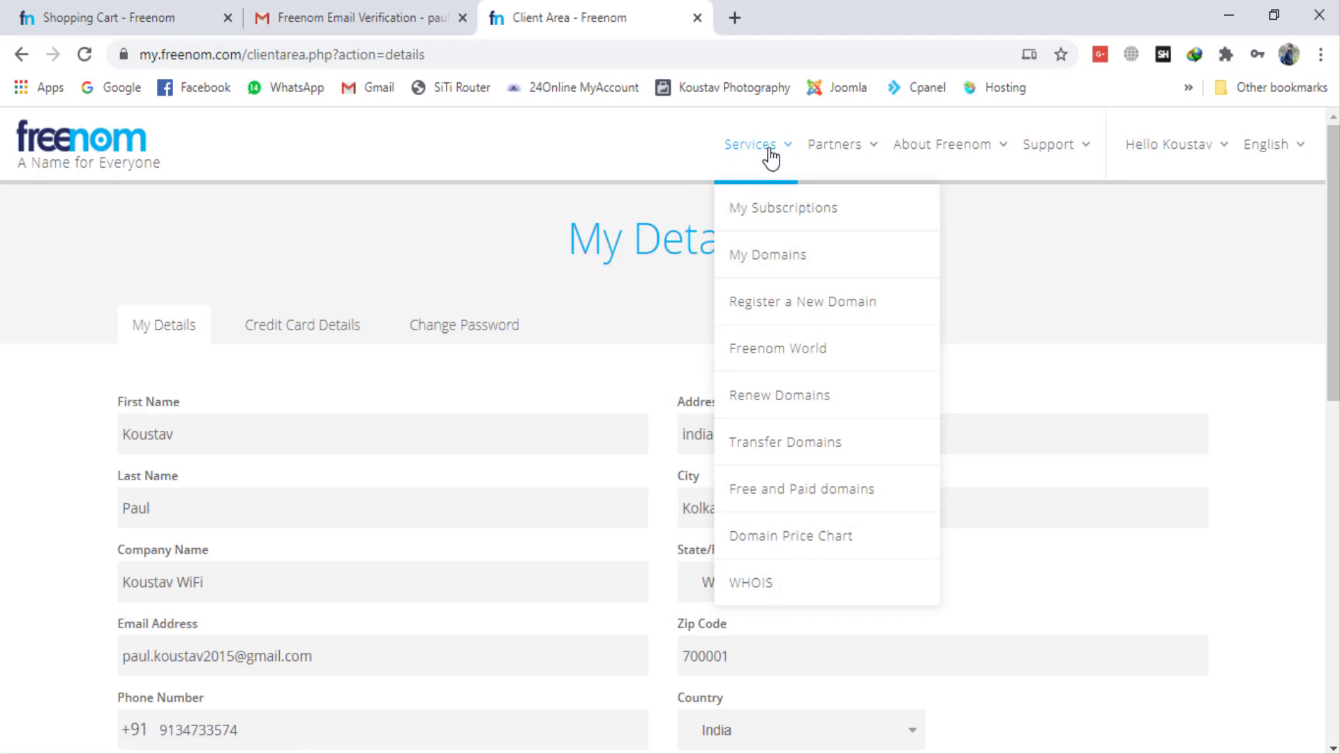
pyautogui.click(779, 257)
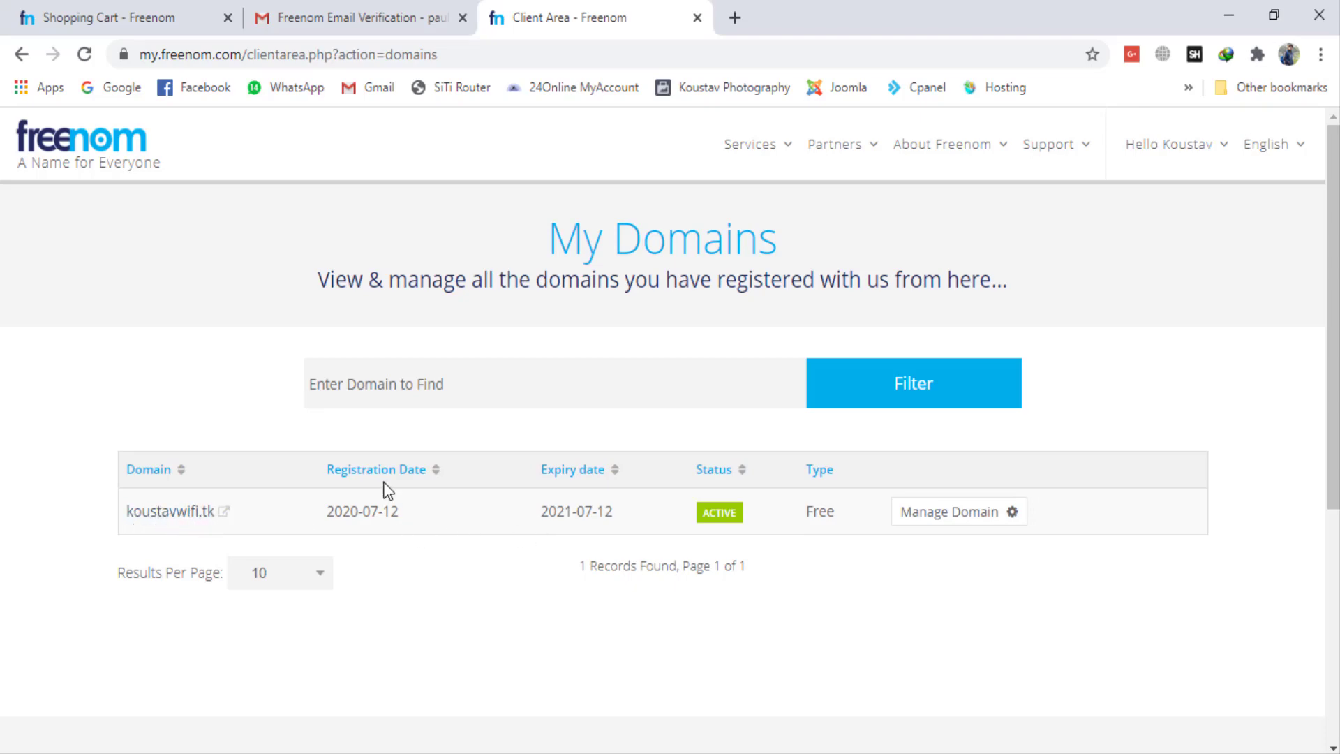
pyautogui.moveTo(335, 516); pyautogui.dragTo(400, 520)
pyautogui.click(500, 577)
pyautogui.moveTo(542, 515); pyautogui.dragTo(669, 519)
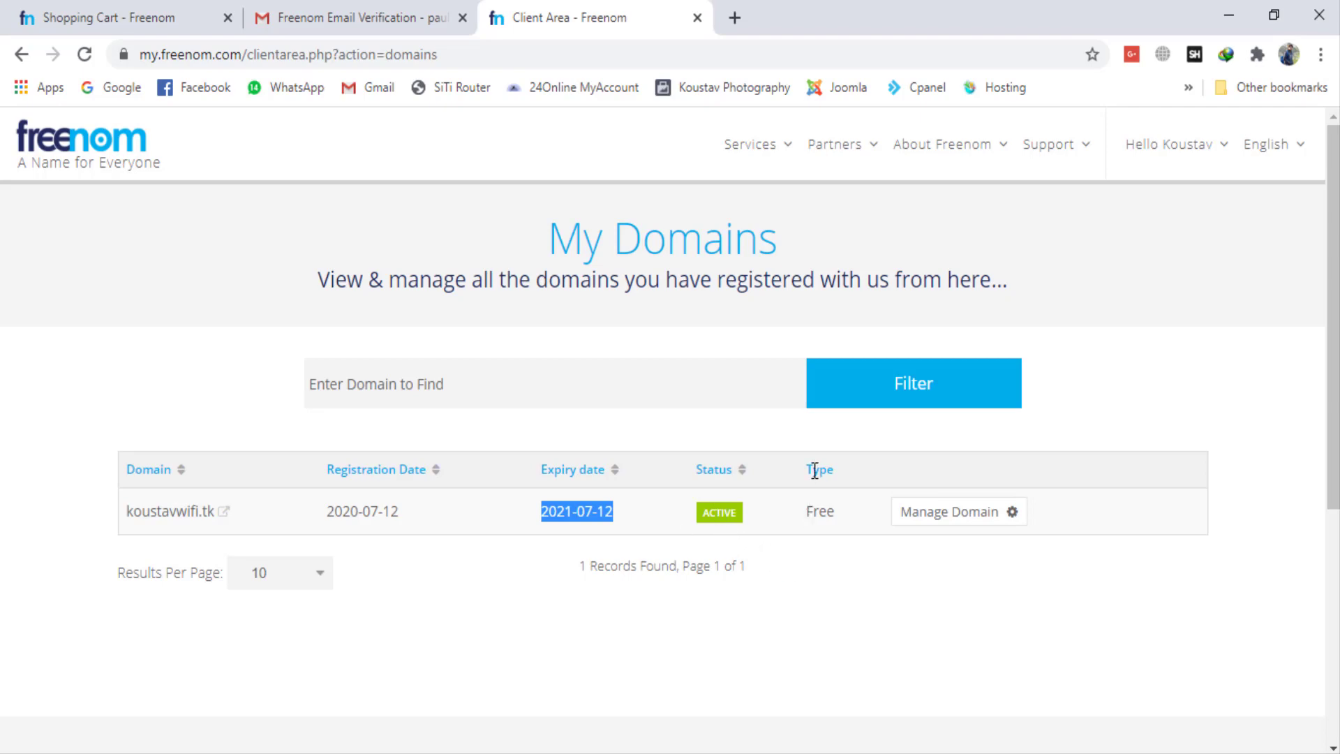
# Step: Open the management page of koustavwifi.tk and view its Freenom DNS records form
pyautogui.click(947, 517)
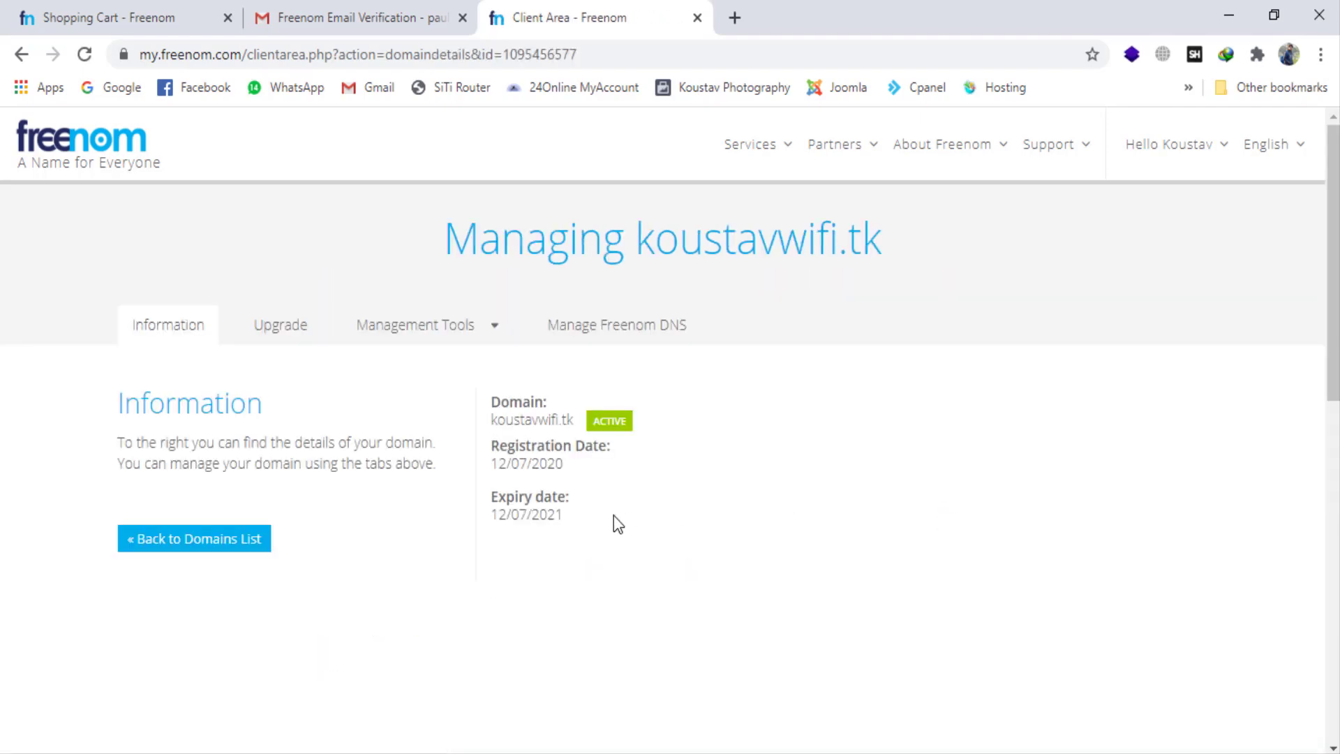
pyautogui.scroll(-1, 614, 524)
pyautogui.scroll(-1, 614, 517)
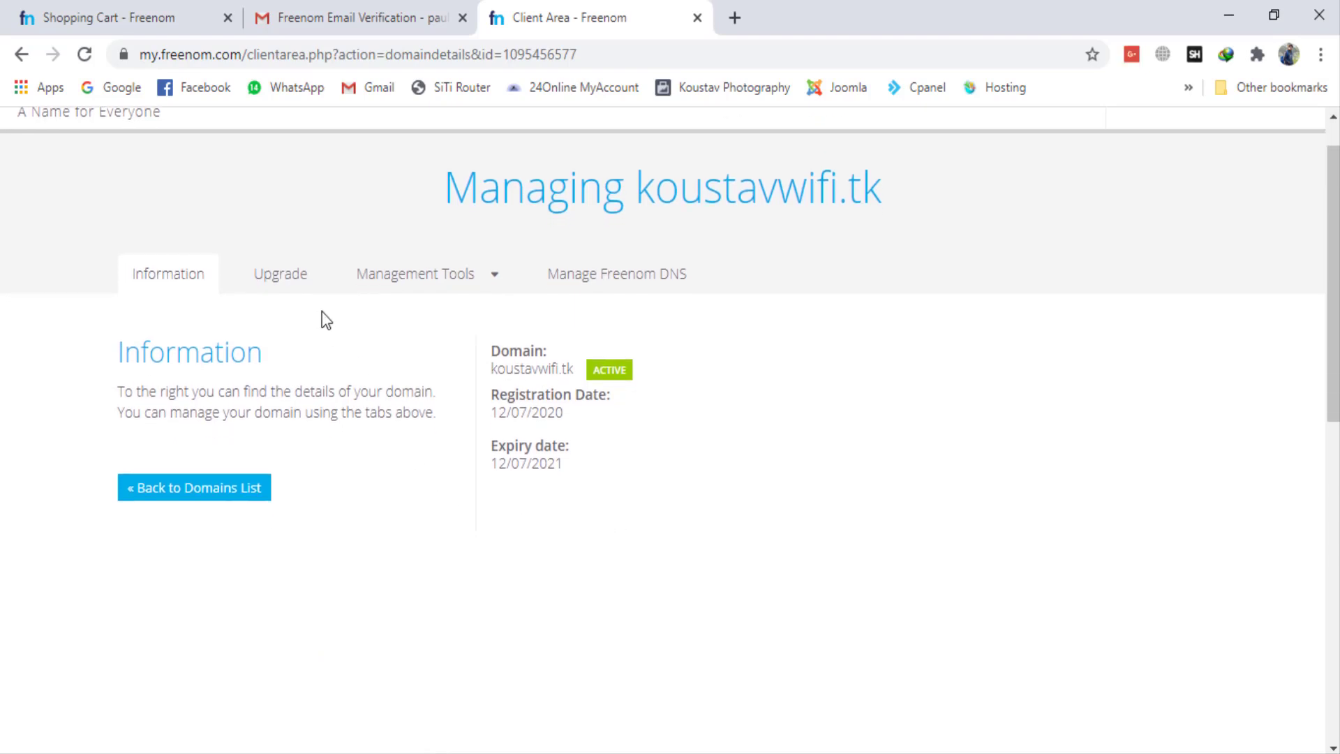
pyautogui.click(655, 290)
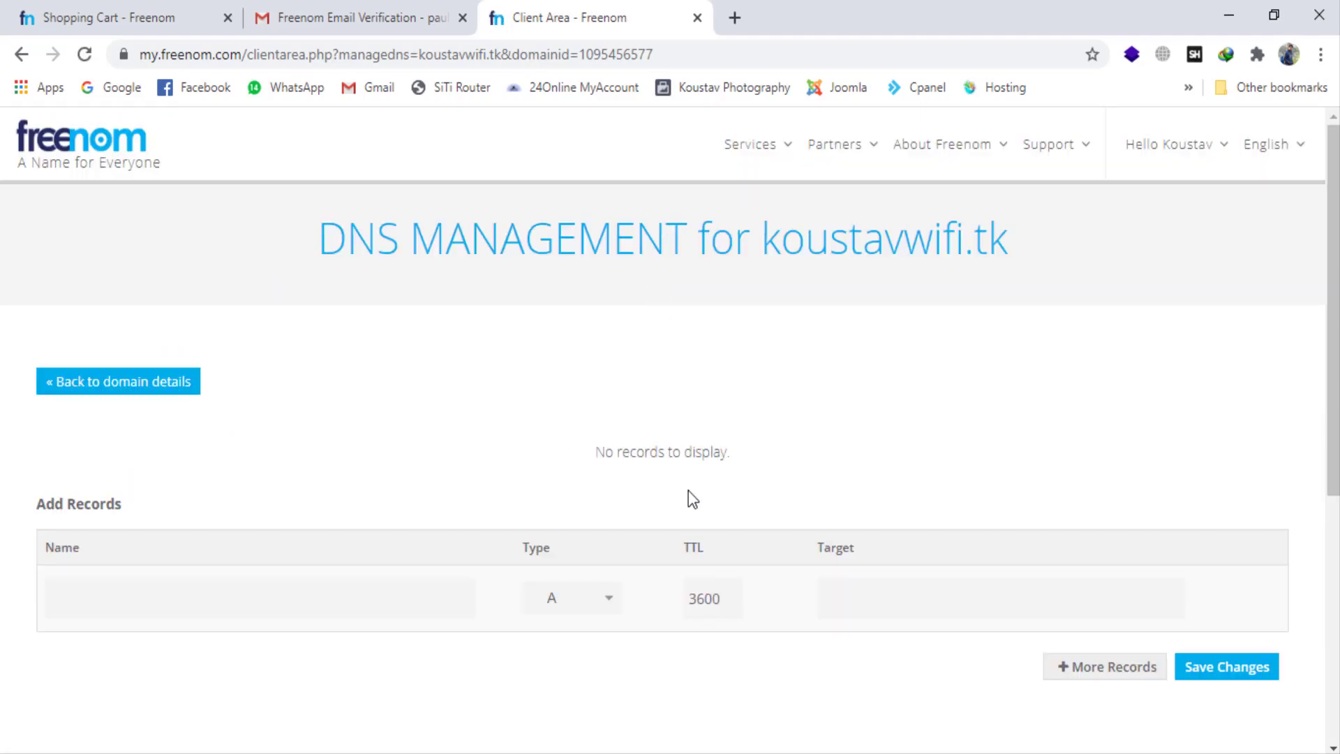
pyautogui.scroll(-4, 688, 490)
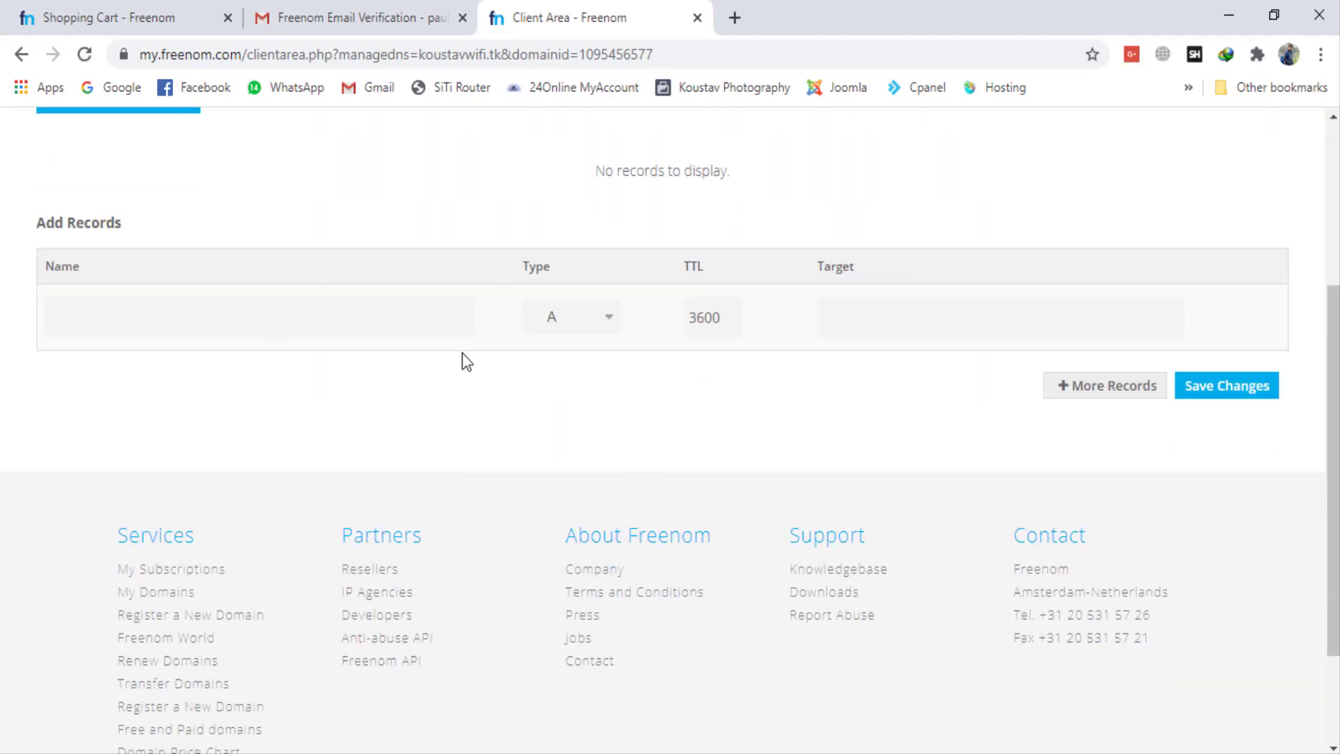
pyautogui.scroll(4, 255, 319)
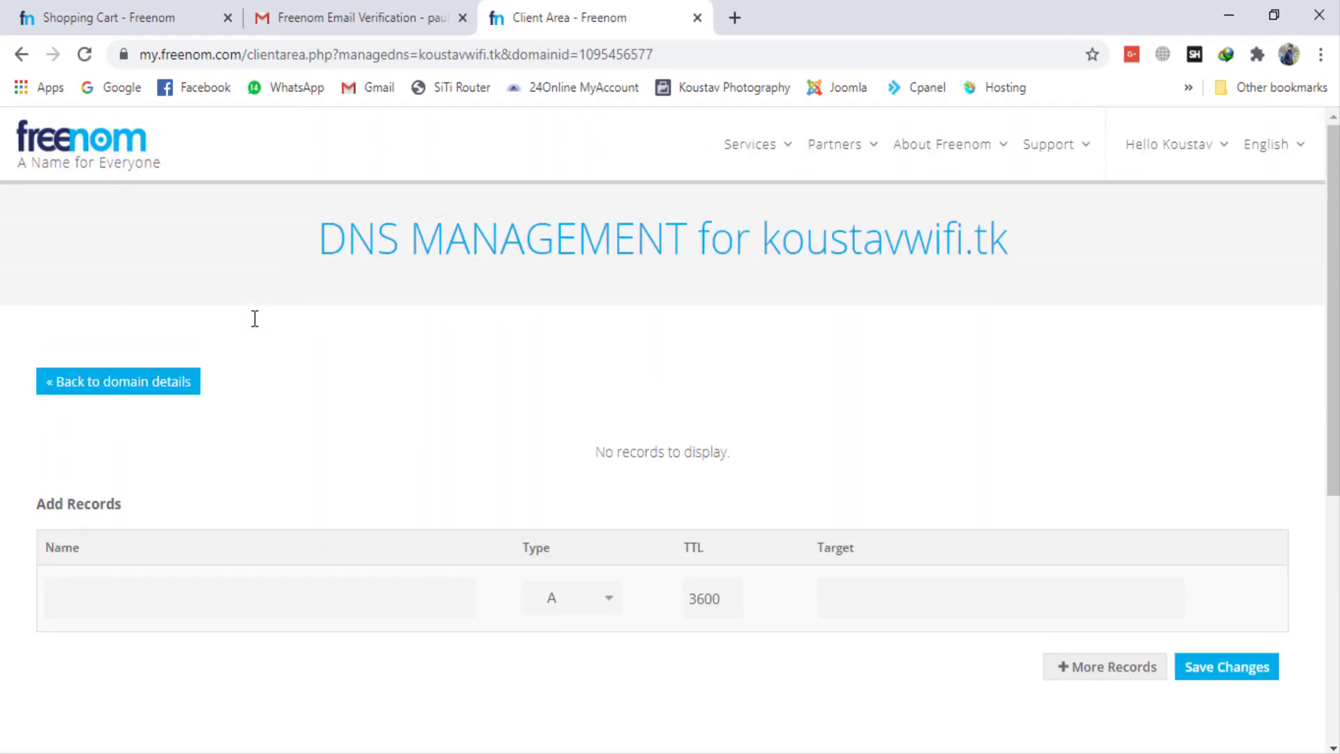
# Step: Add three extra blank record rows to the DNS form and return to the domain details without saving
pyautogui.scroll(-3, 255, 318)
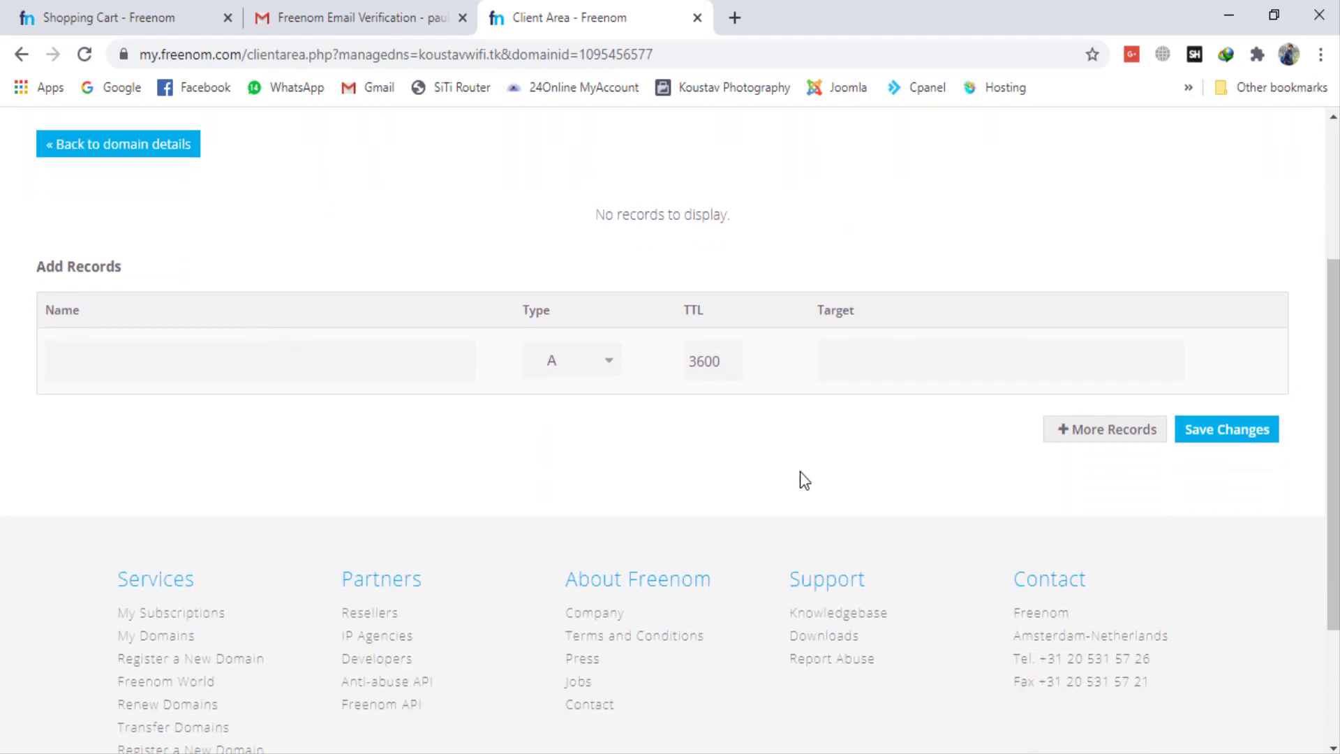
pyautogui.click(1060, 434)
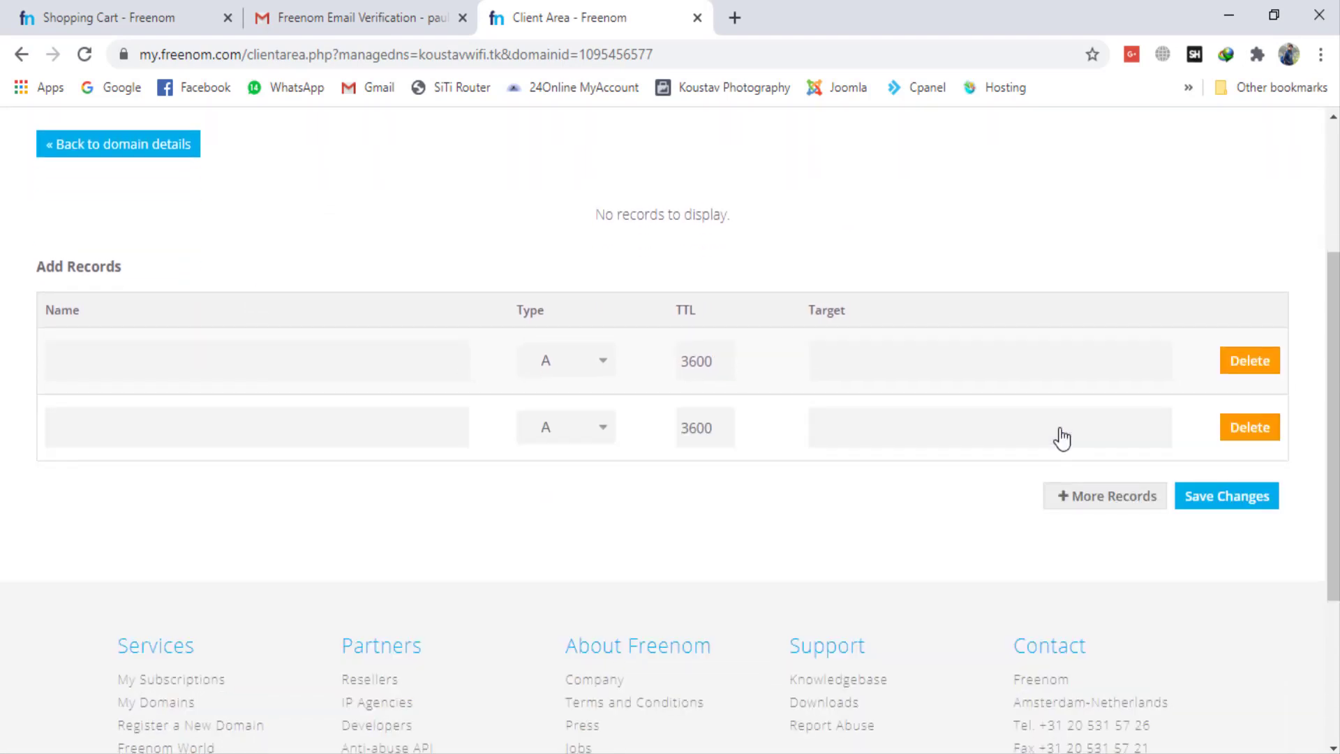
pyautogui.click(1082, 502)
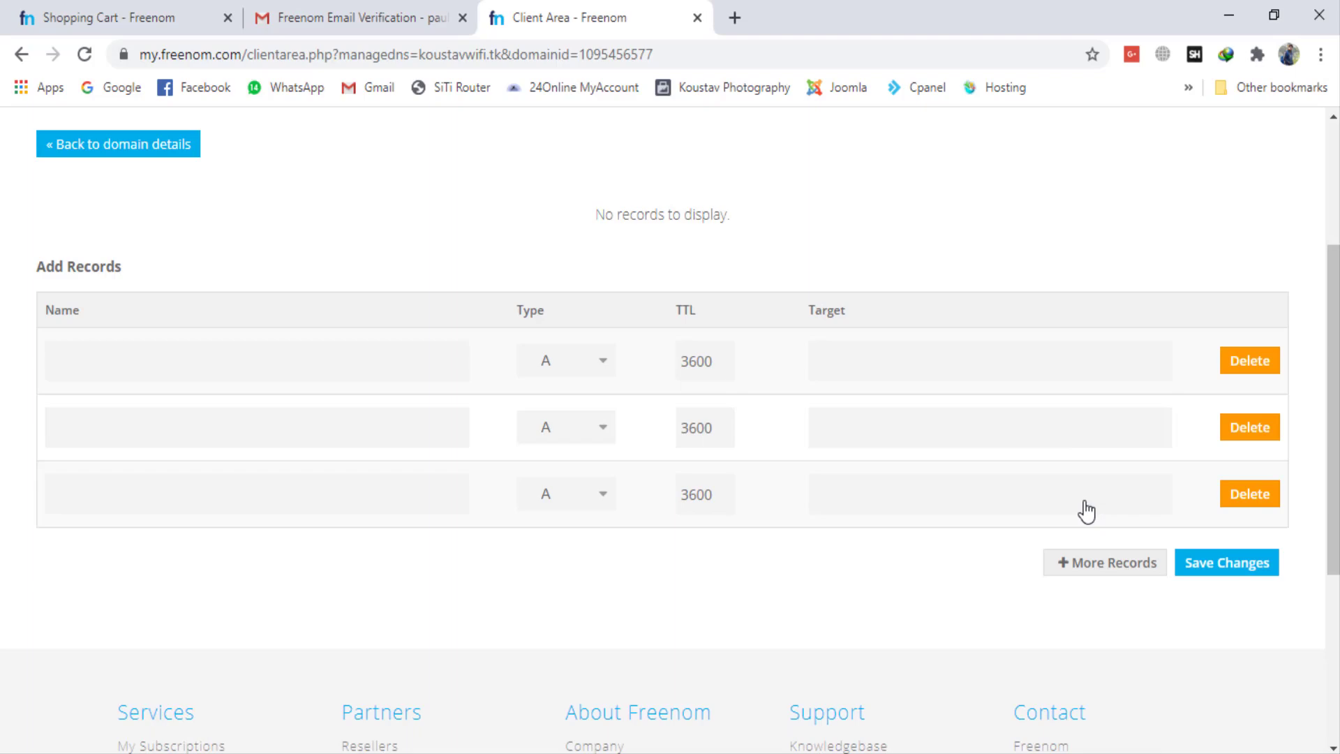
pyautogui.click(1093, 569)
pyautogui.scroll(3, 622, 360)
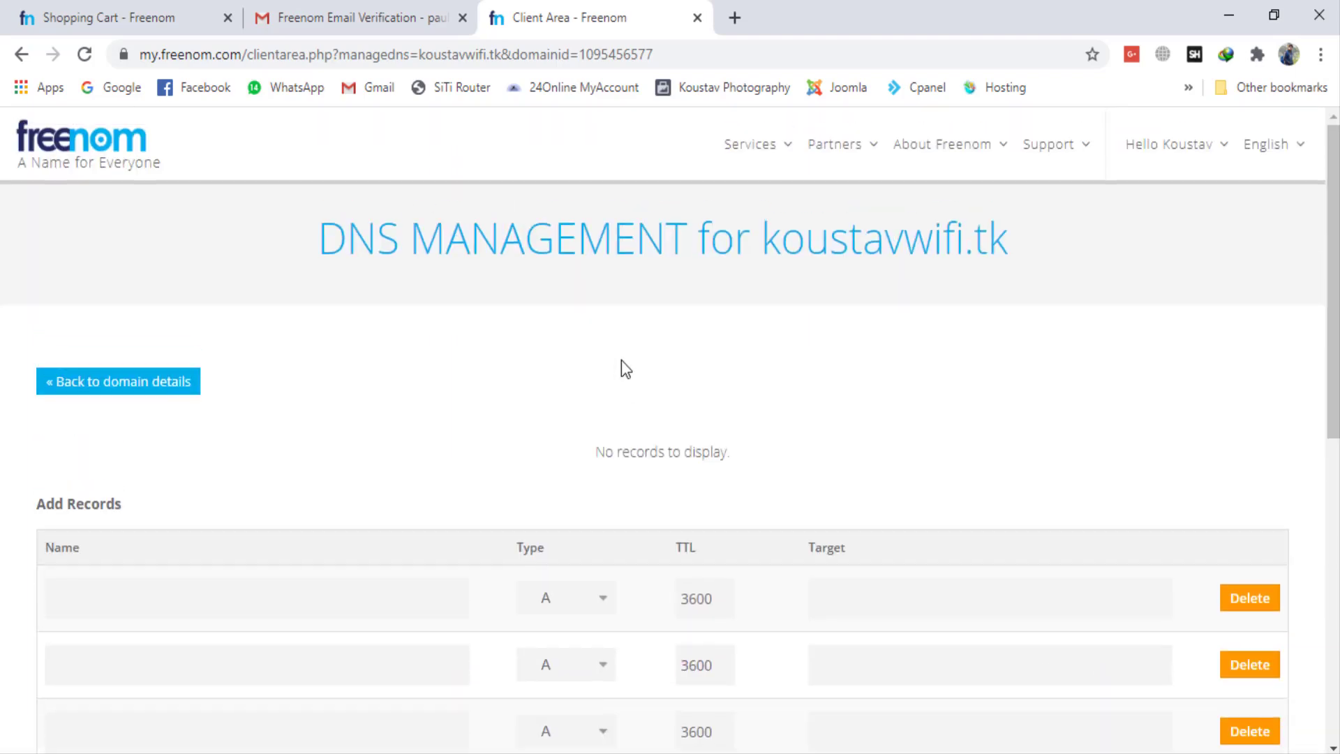
pyautogui.click(80, 393)
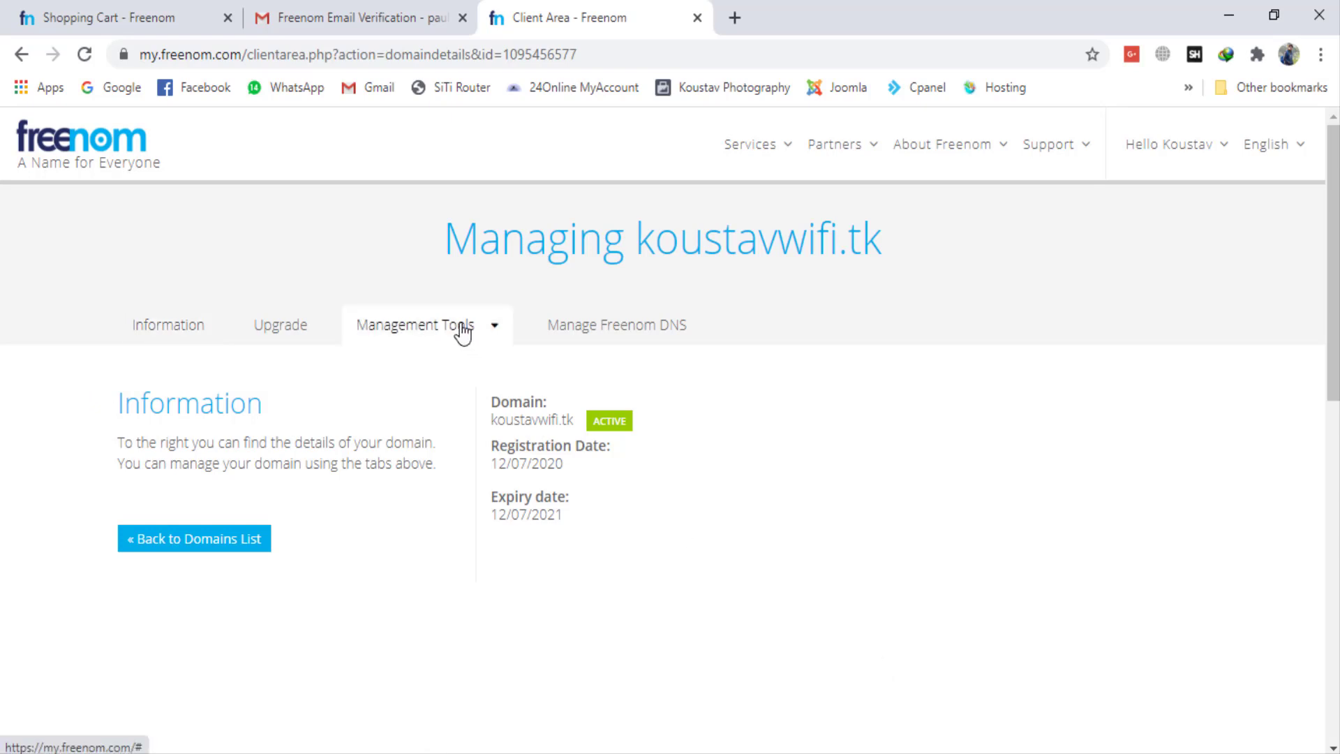
# Step: Open the Nameservers settings of koustavwifi.tk and choose to use custom nameservers
pyautogui.click(487, 333)
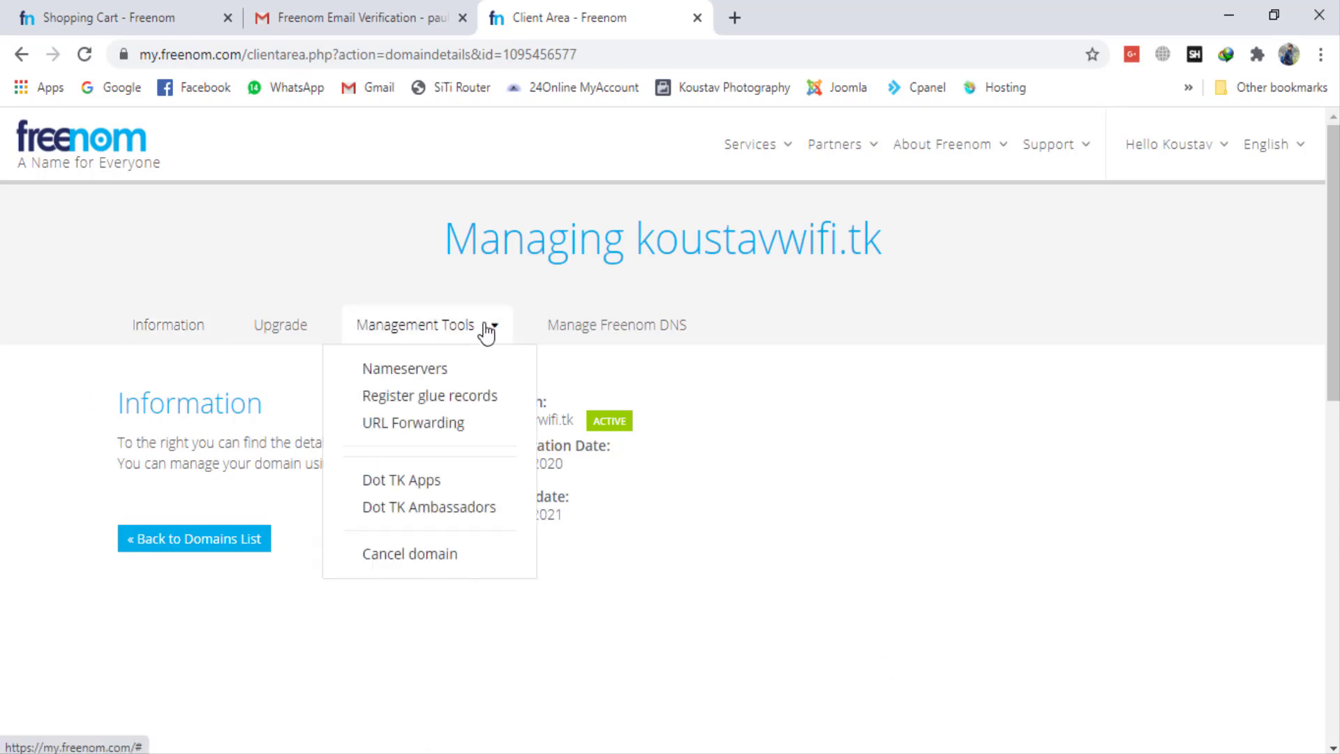
pyautogui.click(437, 377)
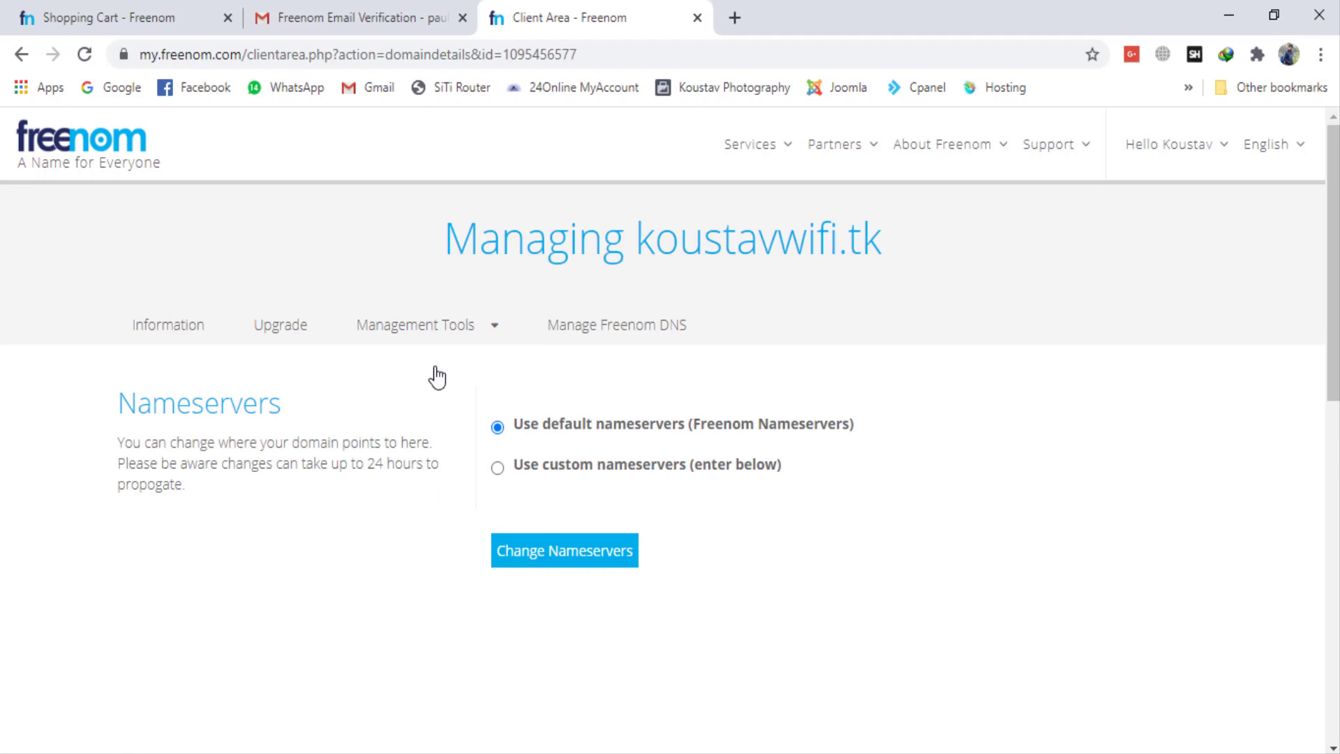
pyautogui.click(497, 467)
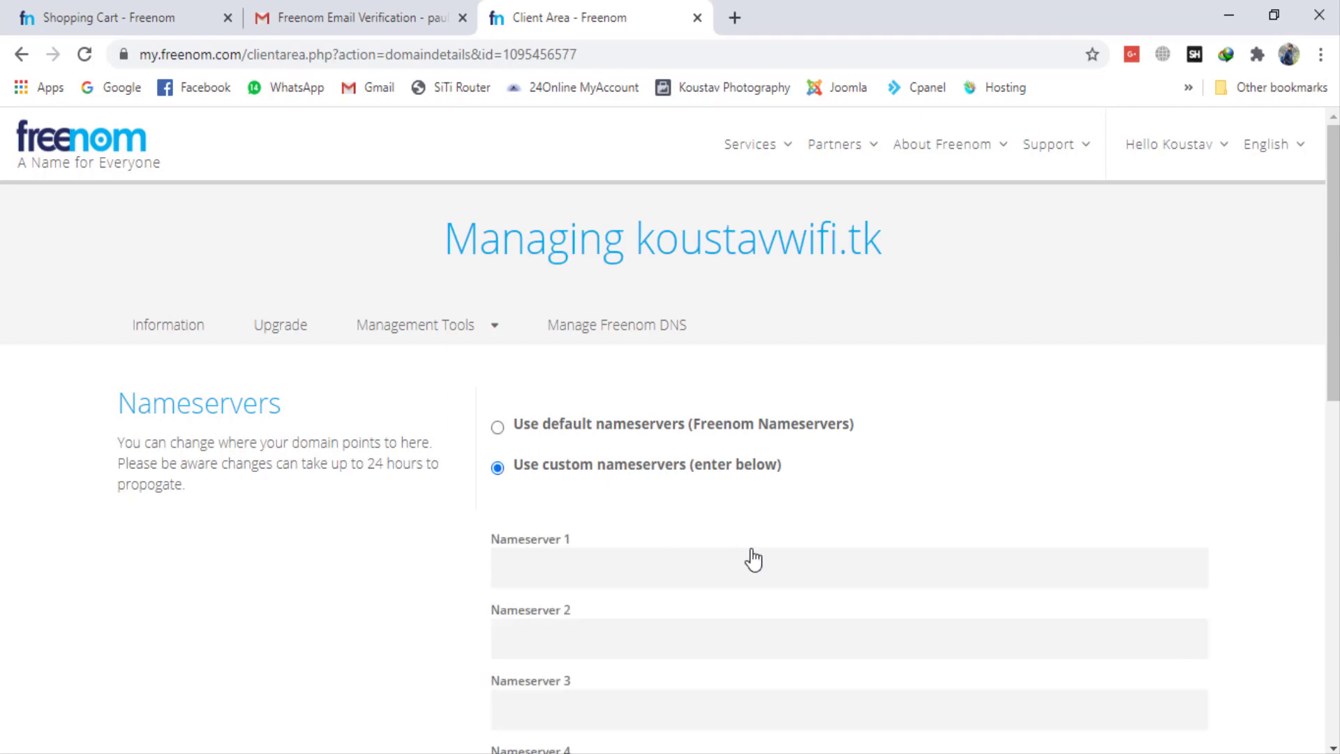
pyautogui.scroll(-3, 752, 555)
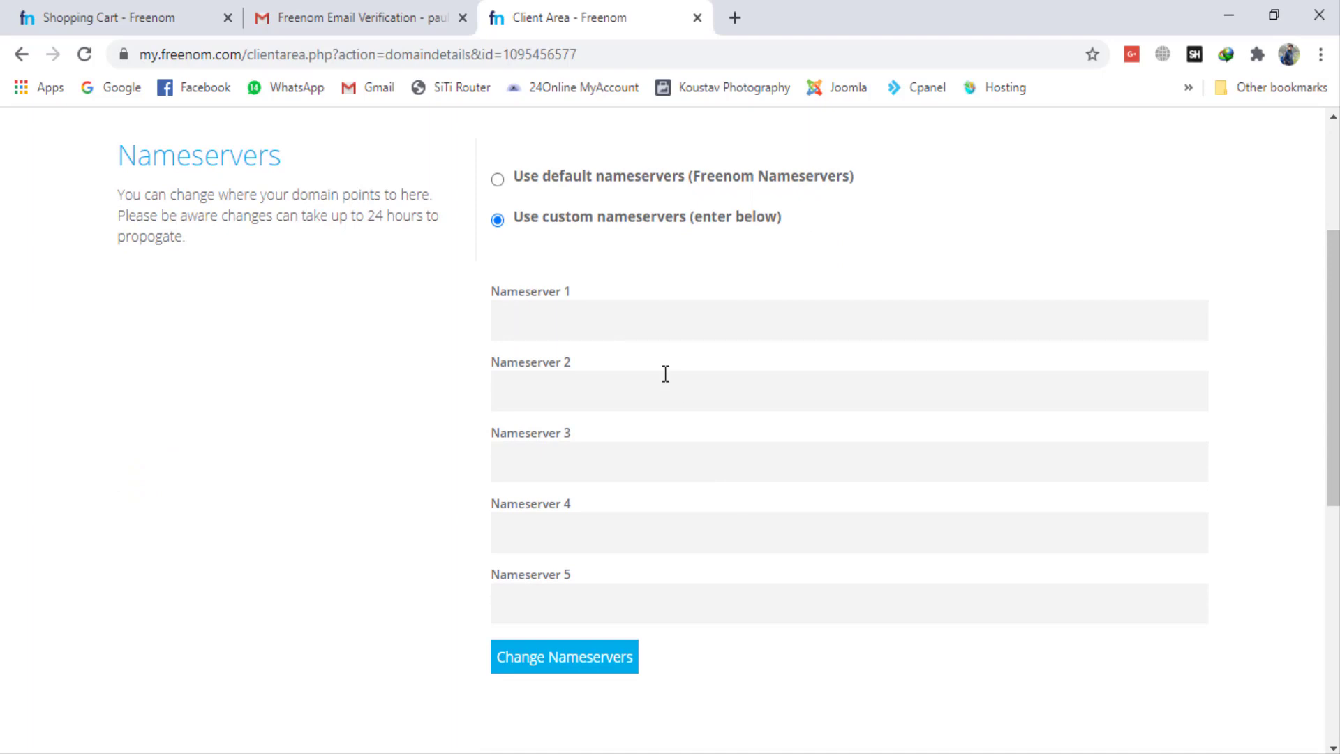
pyautogui.click(592, 326)
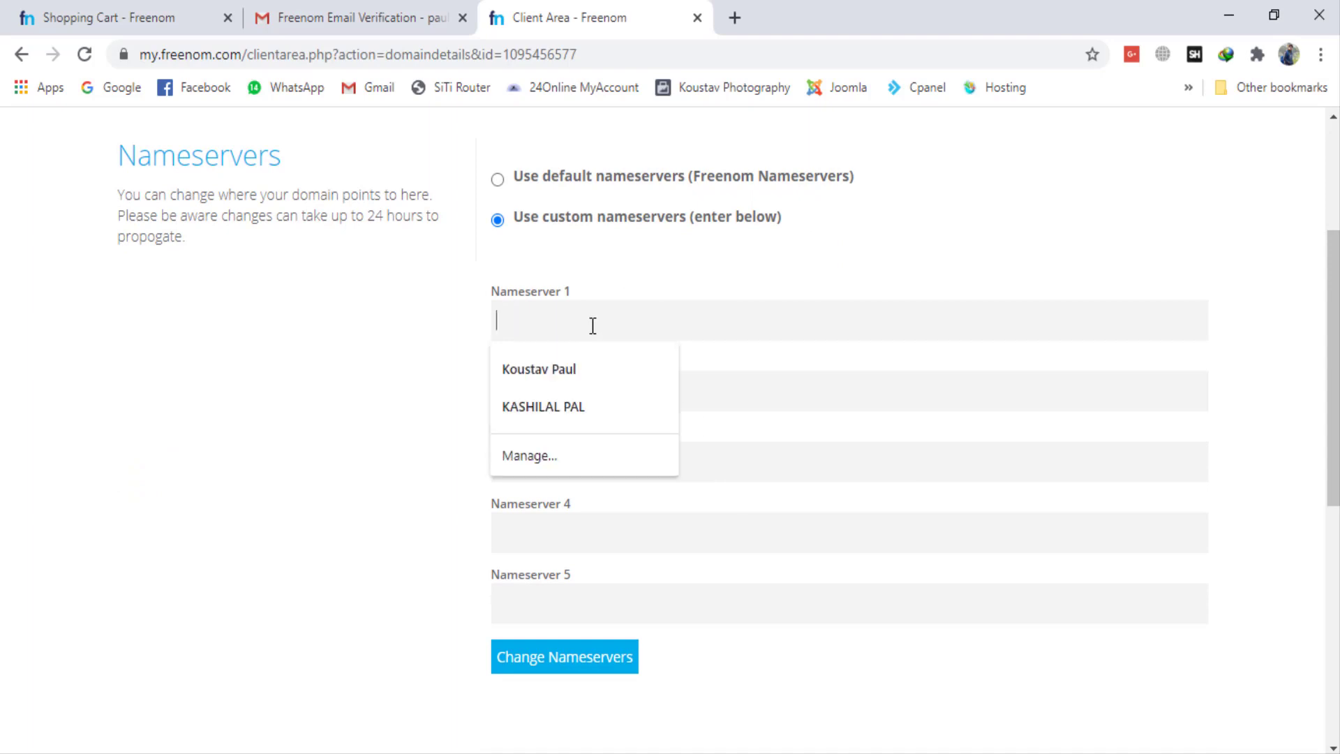
pyautogui.click(754, 392)
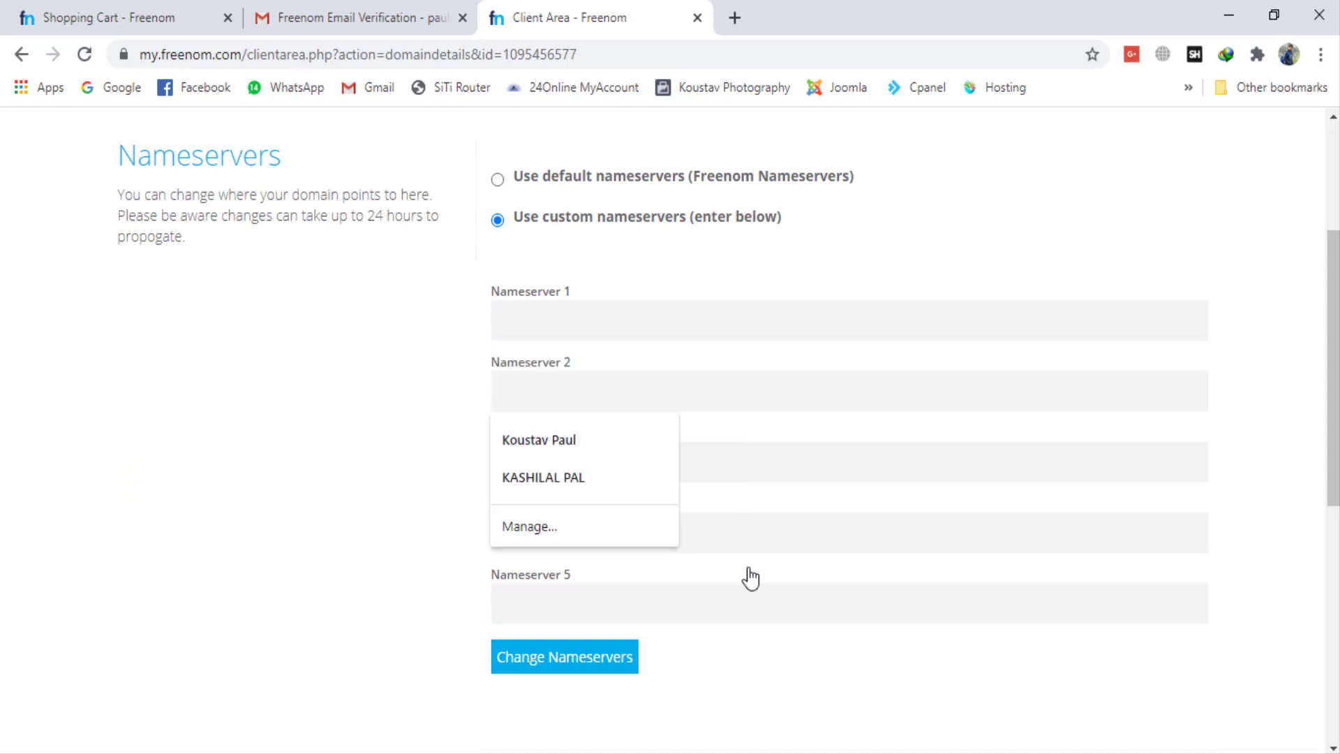
pyautogui.click(730, 680)
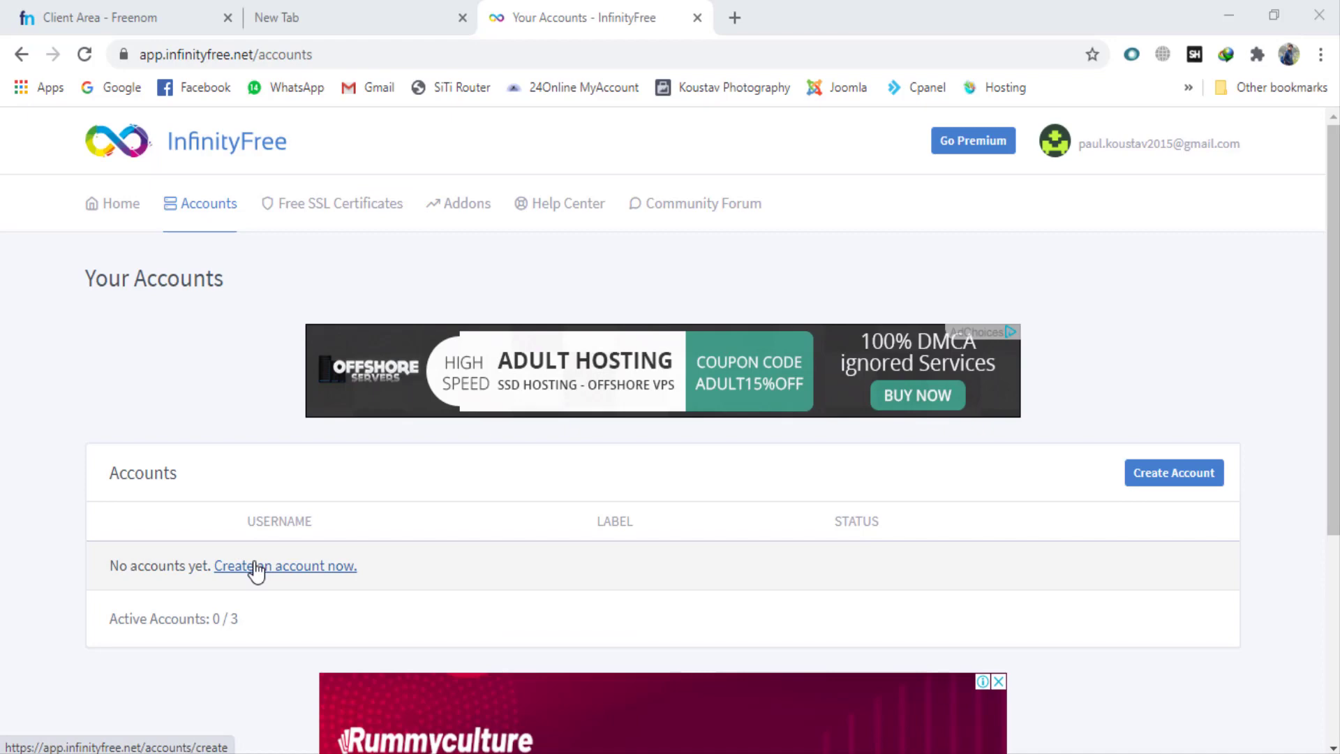
# Step: Start creating a new hosting account in InfinityFree and choose a custom domain as the domain type
pyautogui.click(256, 566)
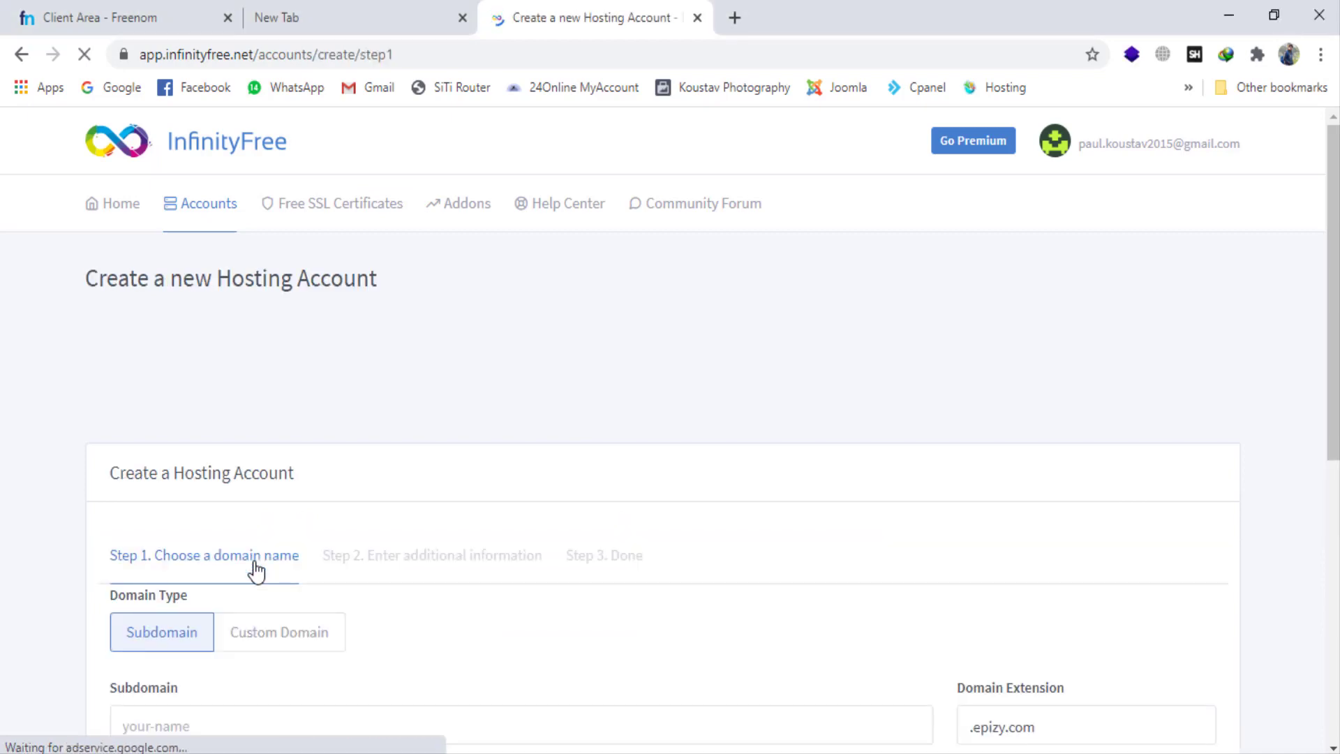
pyautogui.scroll(-3, 254, 569)
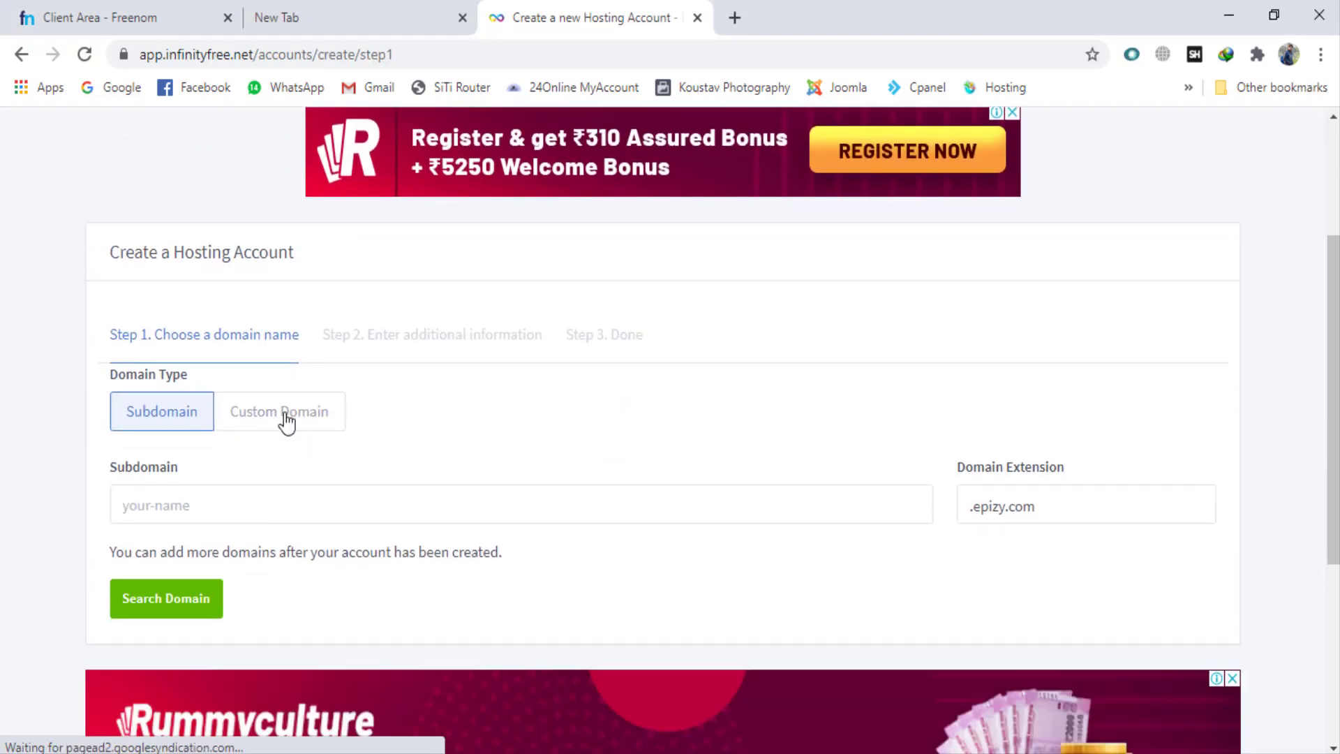
pyautogui.click(286, 422)
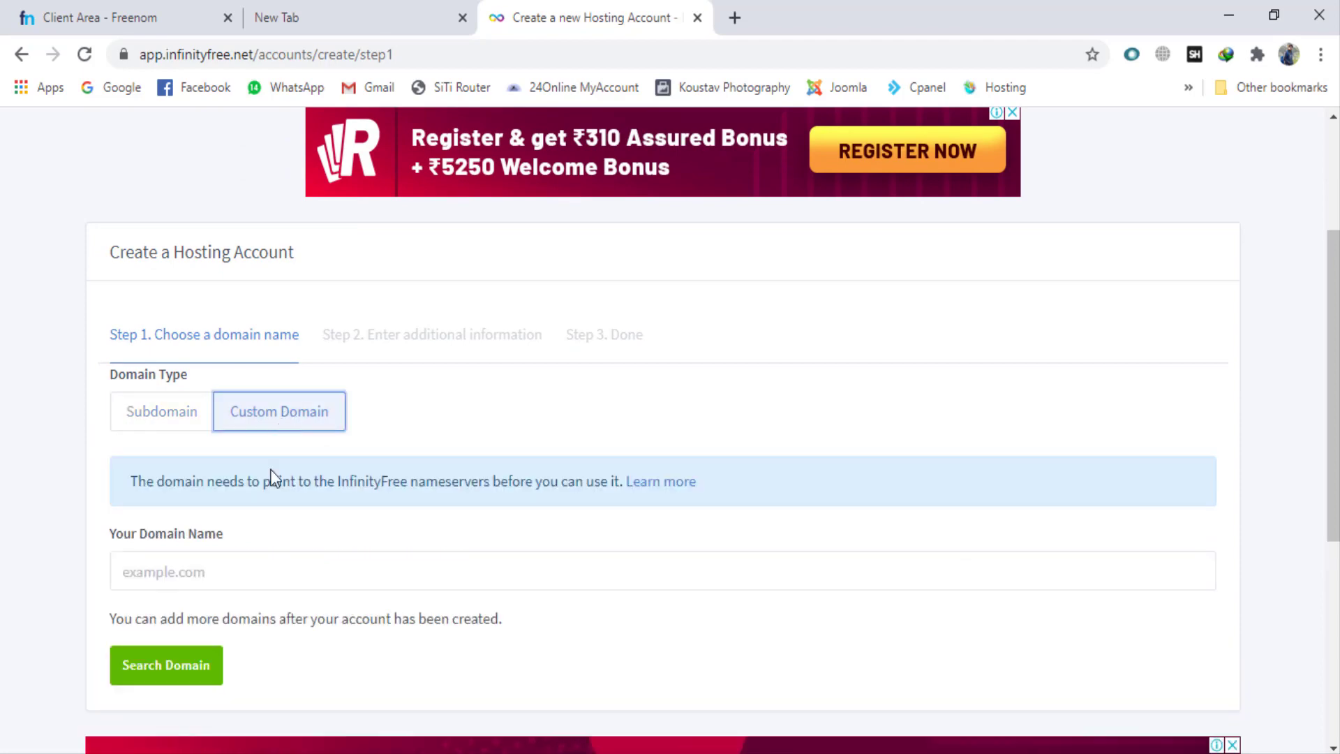
pyautogui.click(219, 569)
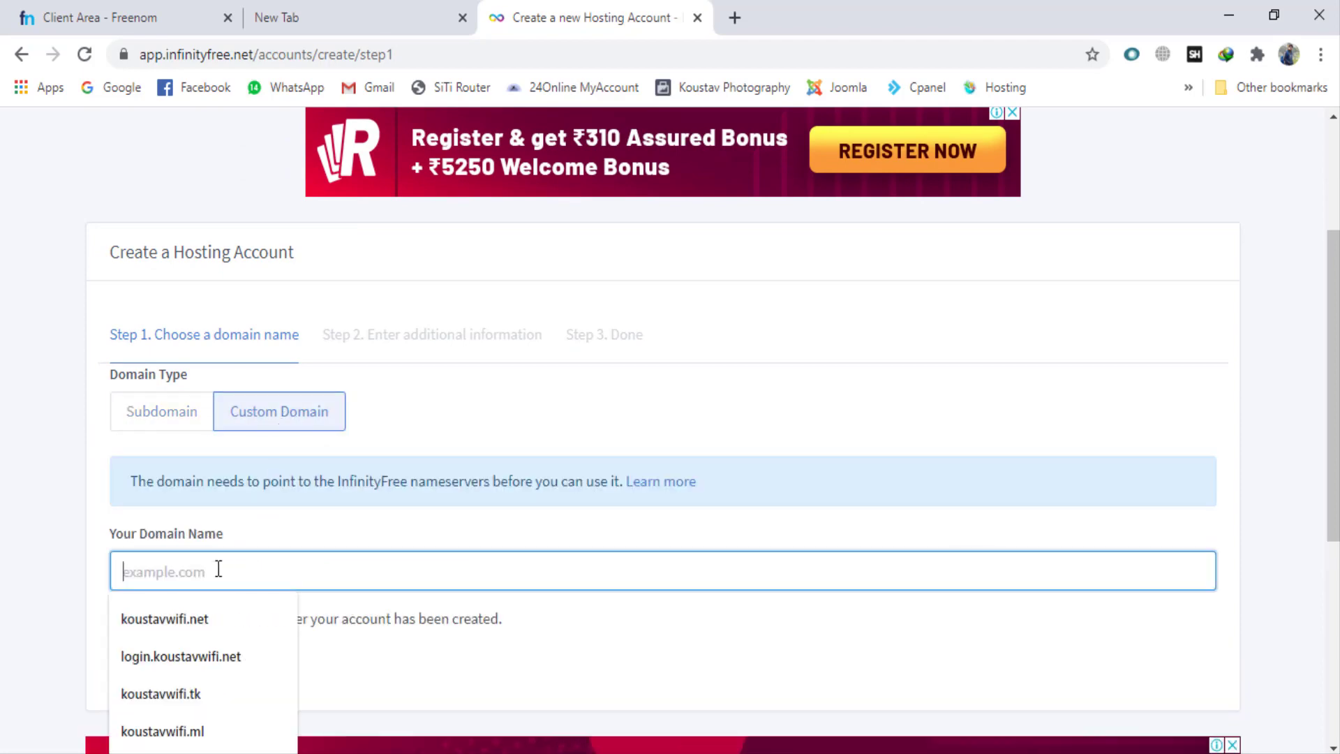
# Step: Copy koustavwifi.ml from the Freenom domain list into the hosting account's domain name and search for the domain
pyautogui.click(133, 6)
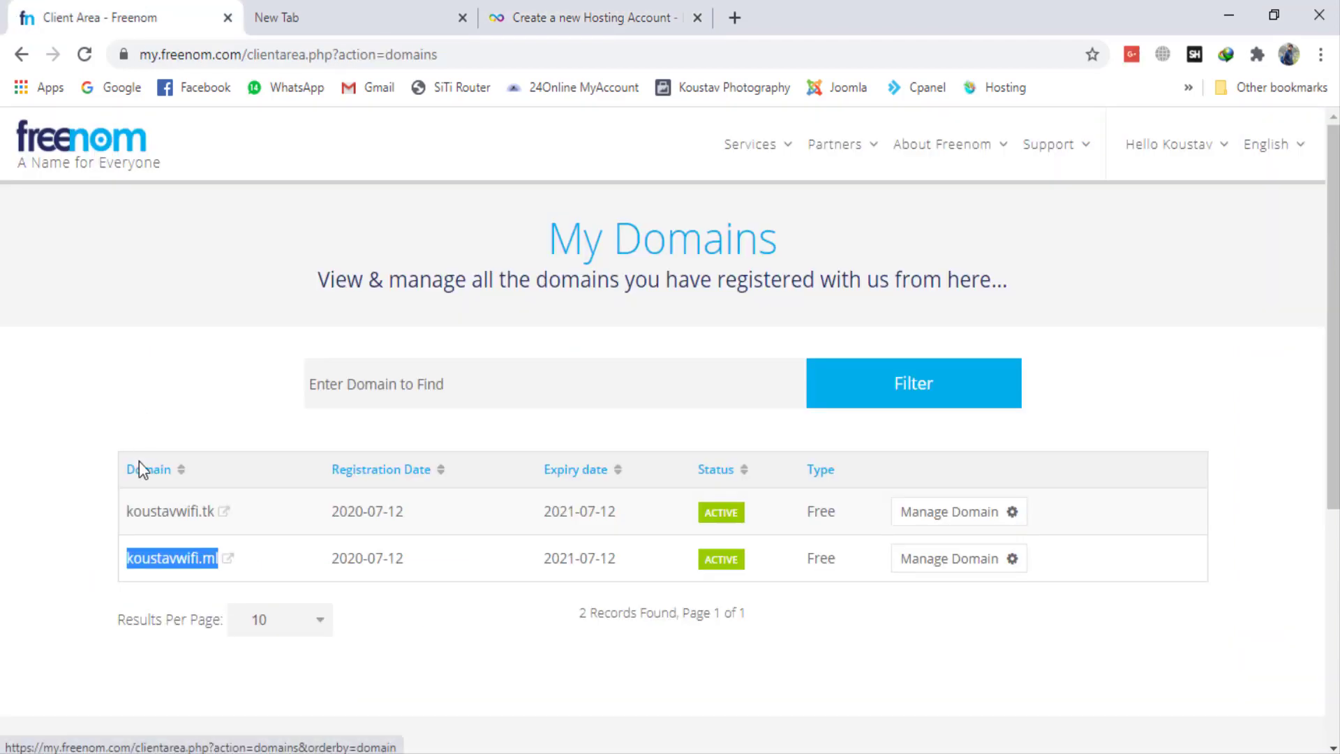
pyautogui.click(614, 17)
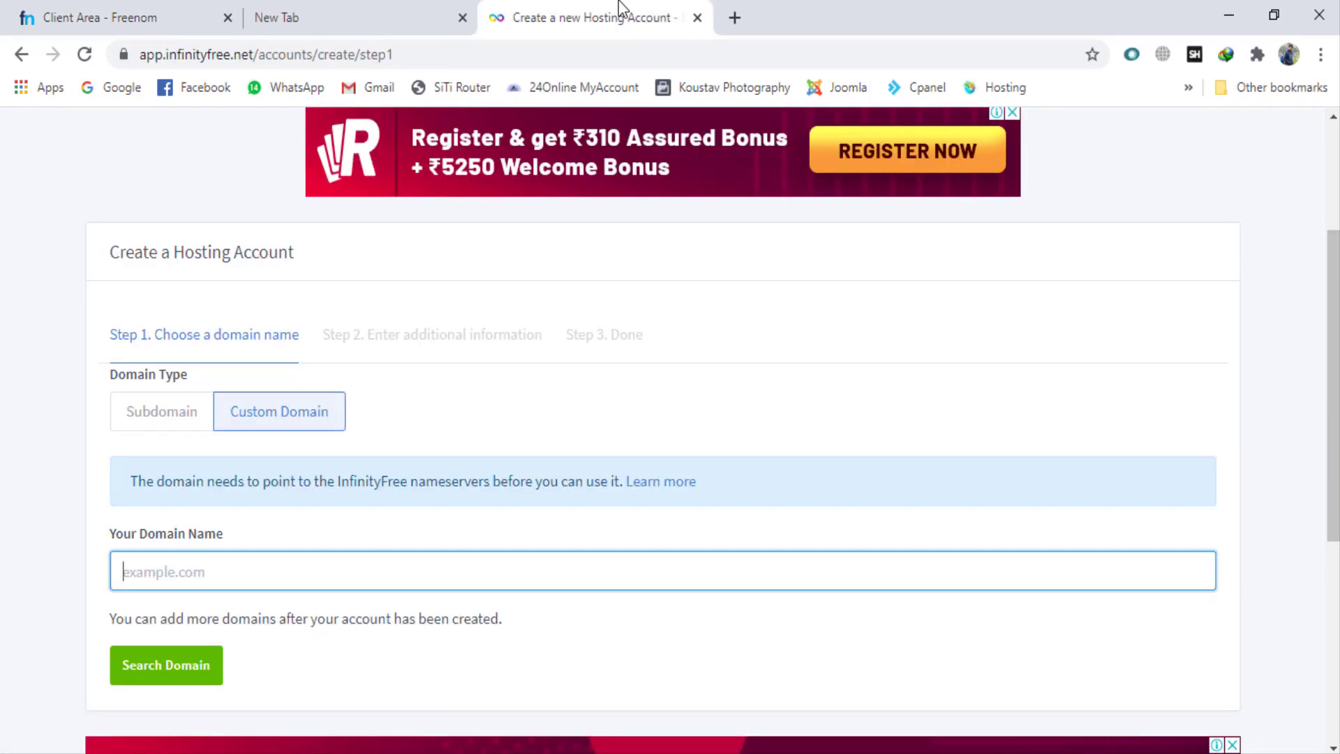
pyautogui.write('koustavwifi.ml')
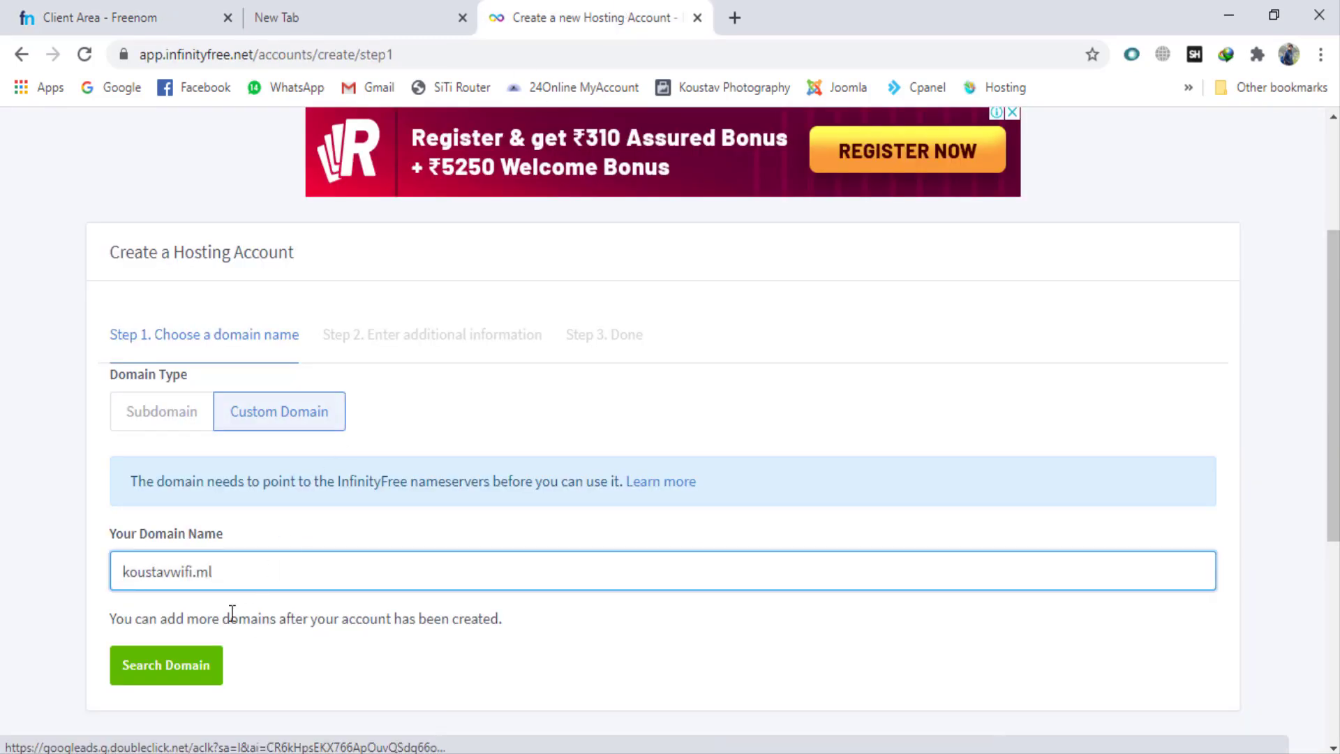
pyautogui.press('Home')
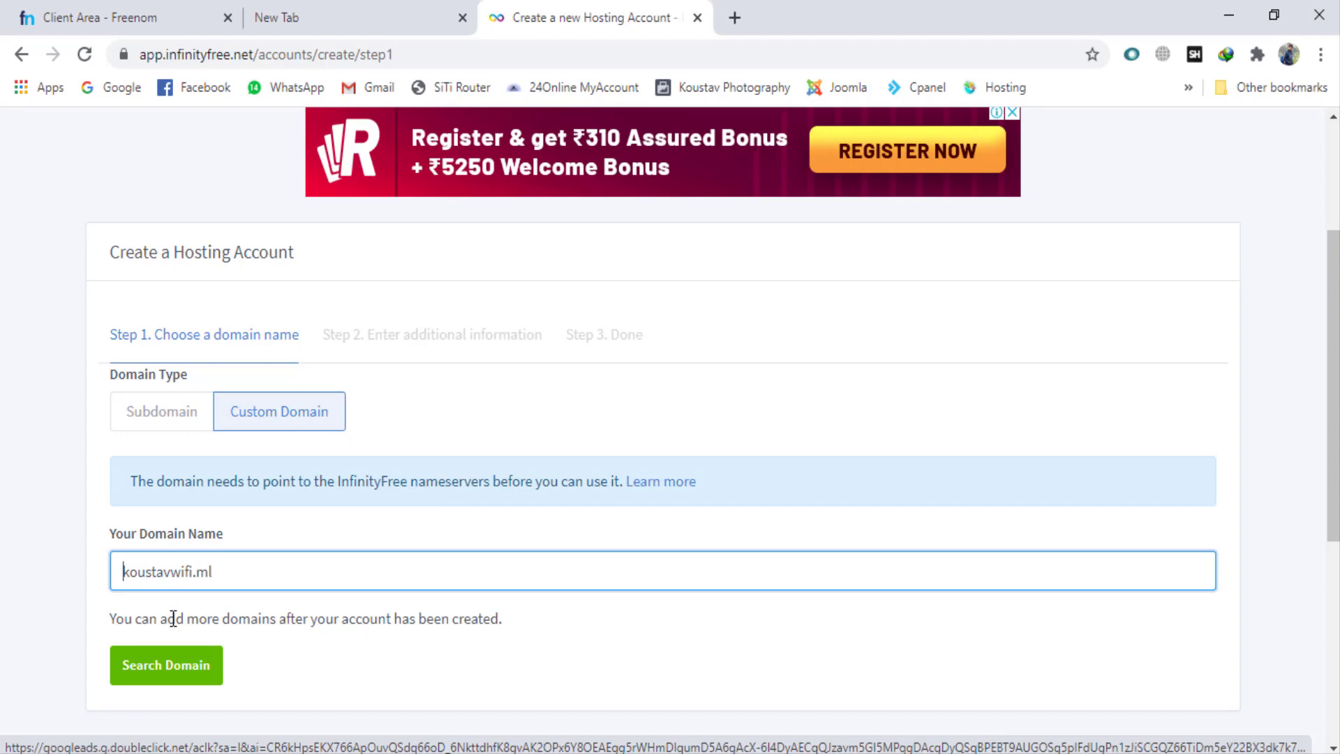
pyautogui.scroll(-2, 172, 607)
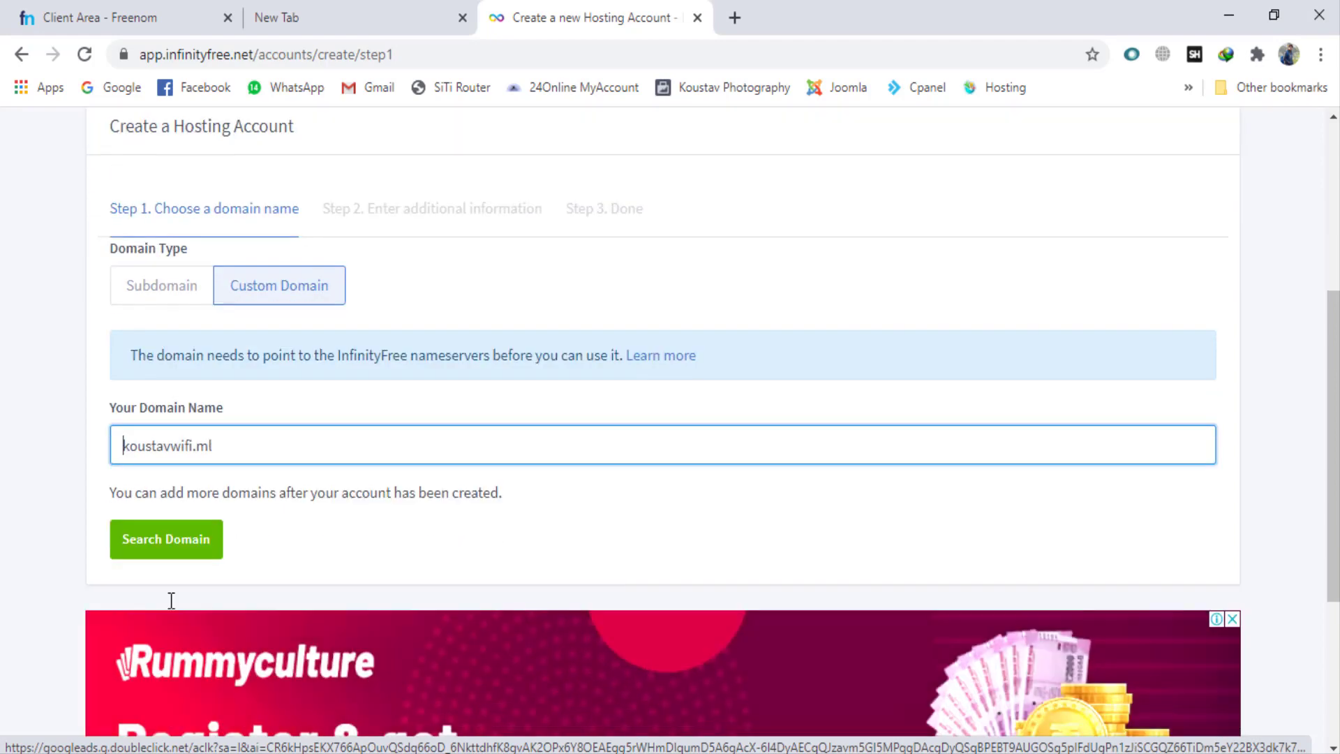
pyautogui.click(168, 559)
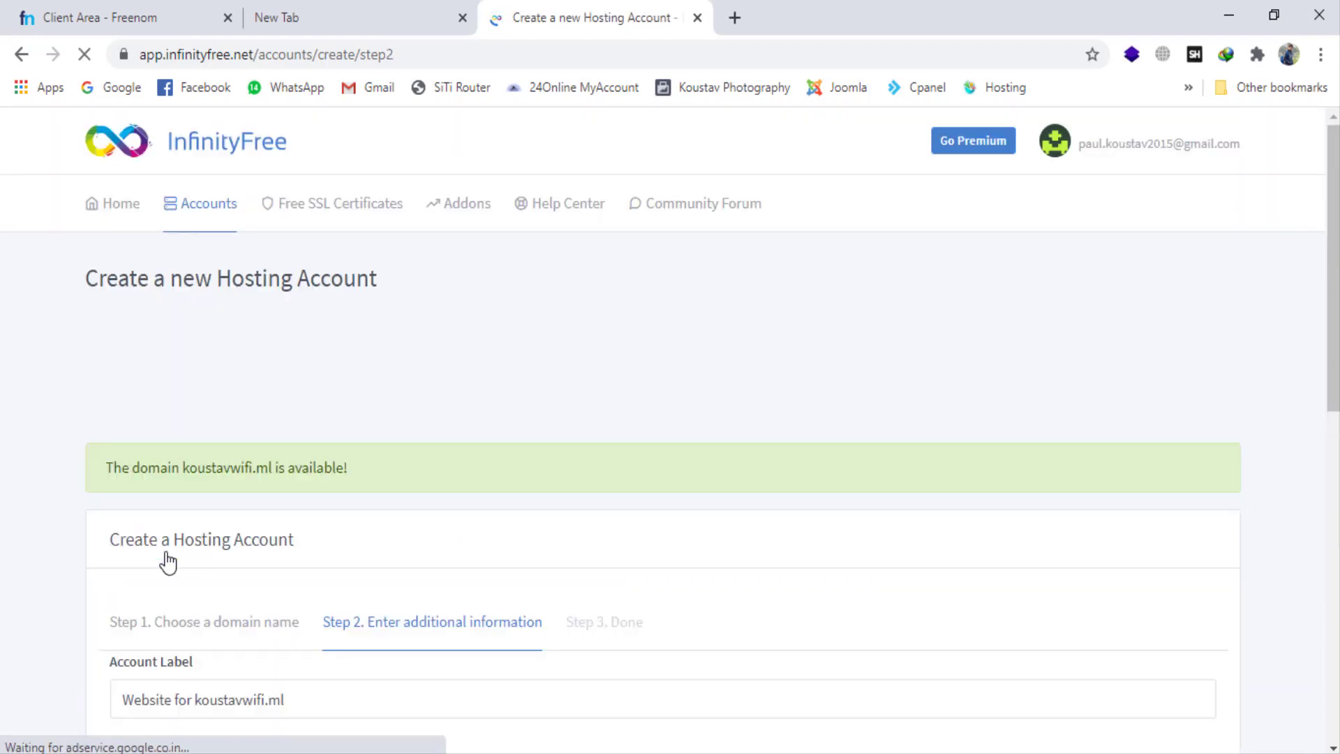
# Step: Fill in the account password for the koustavwifi.ml hosting account using a saved autofill entry
pyautogui.moveTo(113, 466); pyautogui.dragTo(374, 463)
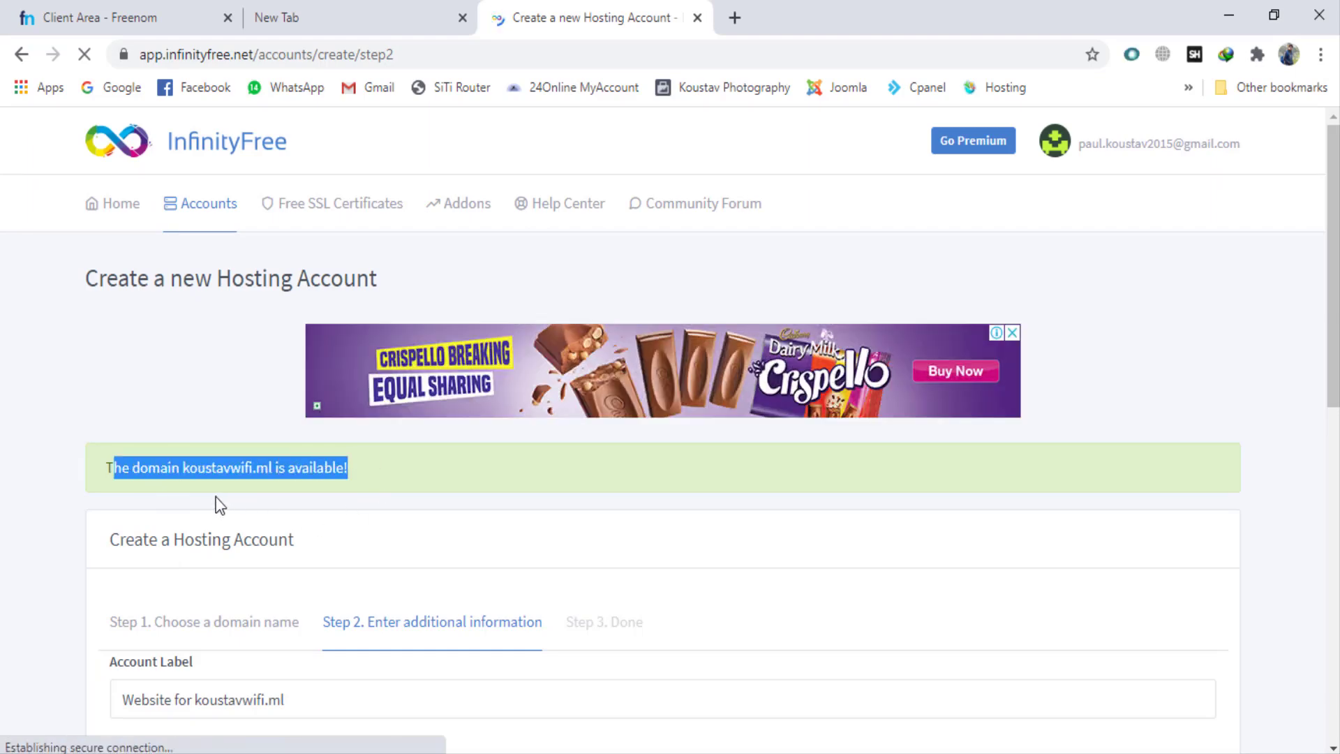
pyautogui.click(219, 517)
pyautogui.scroll(-1, 219, 521)
pyautogui.scroll(-3, 219, 521)
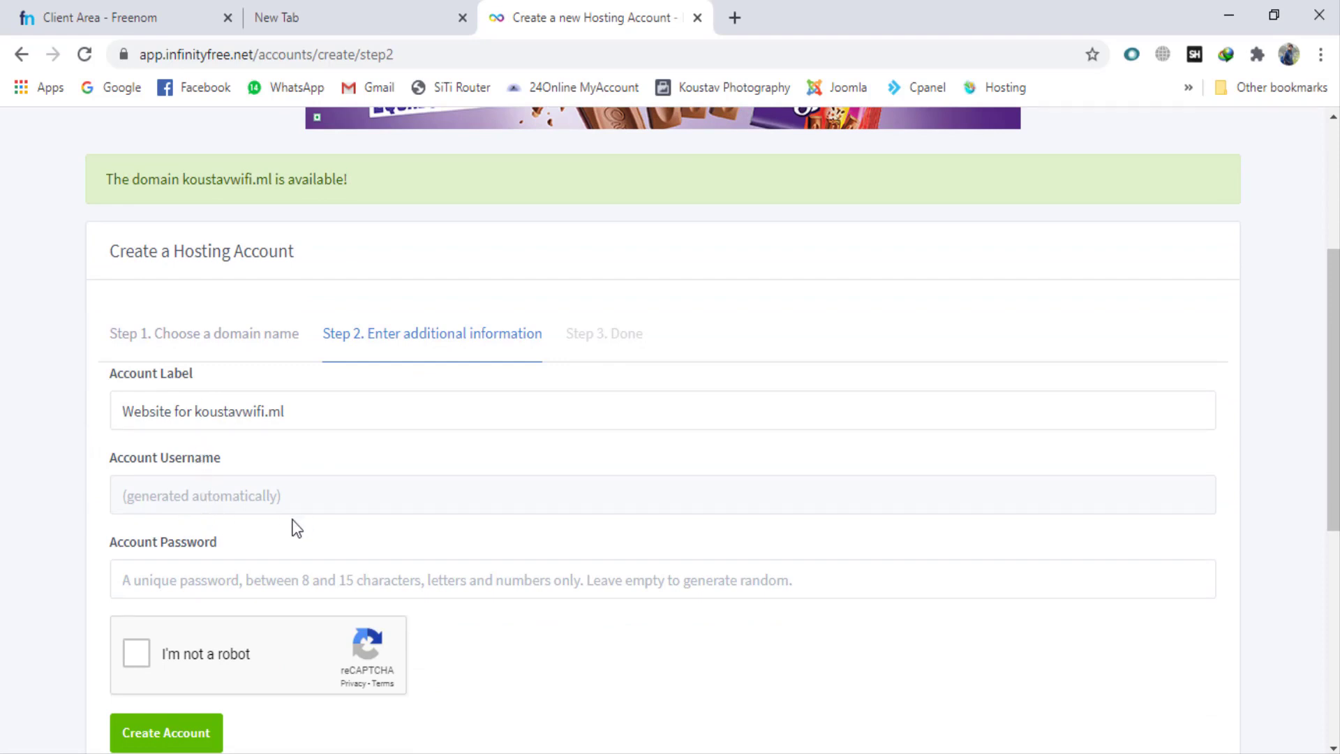
pyautogui.click(181, 584)
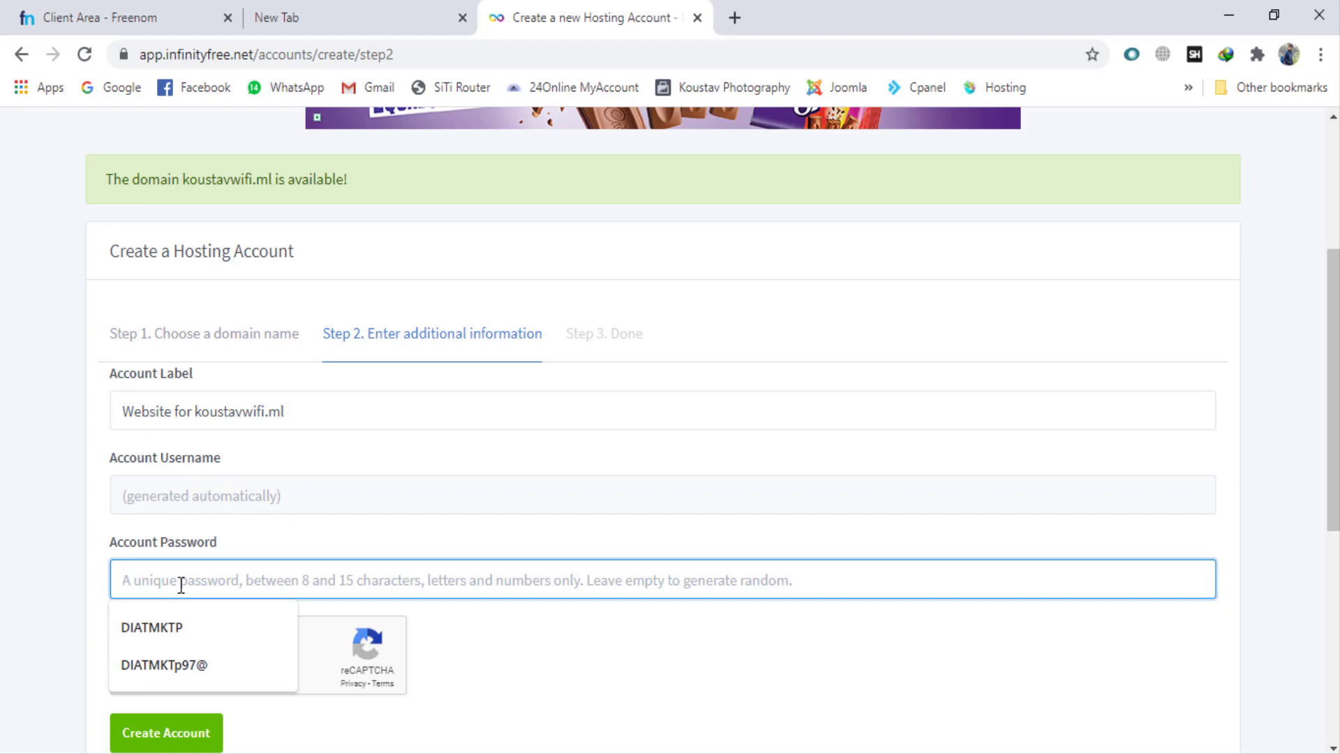
pyautogui.click(177, 625)
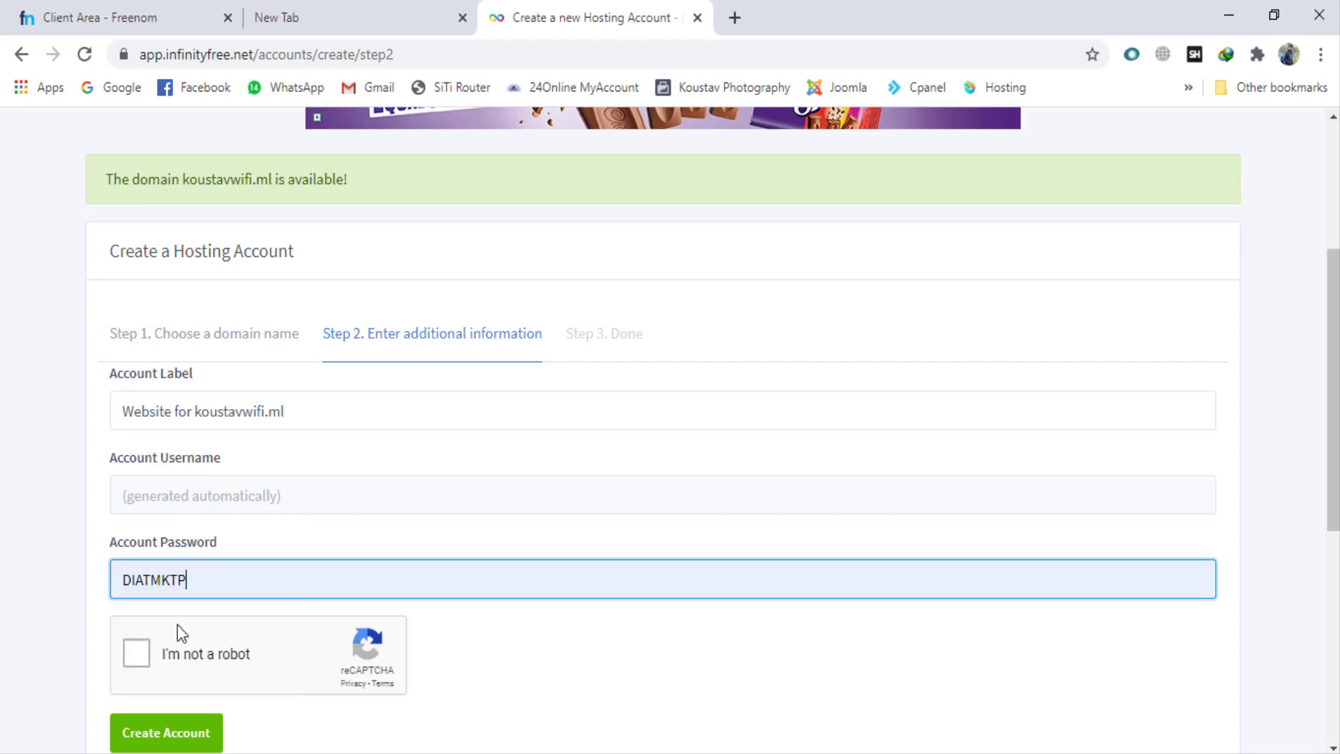
pyautogui.scroll(-4, 177, 626)
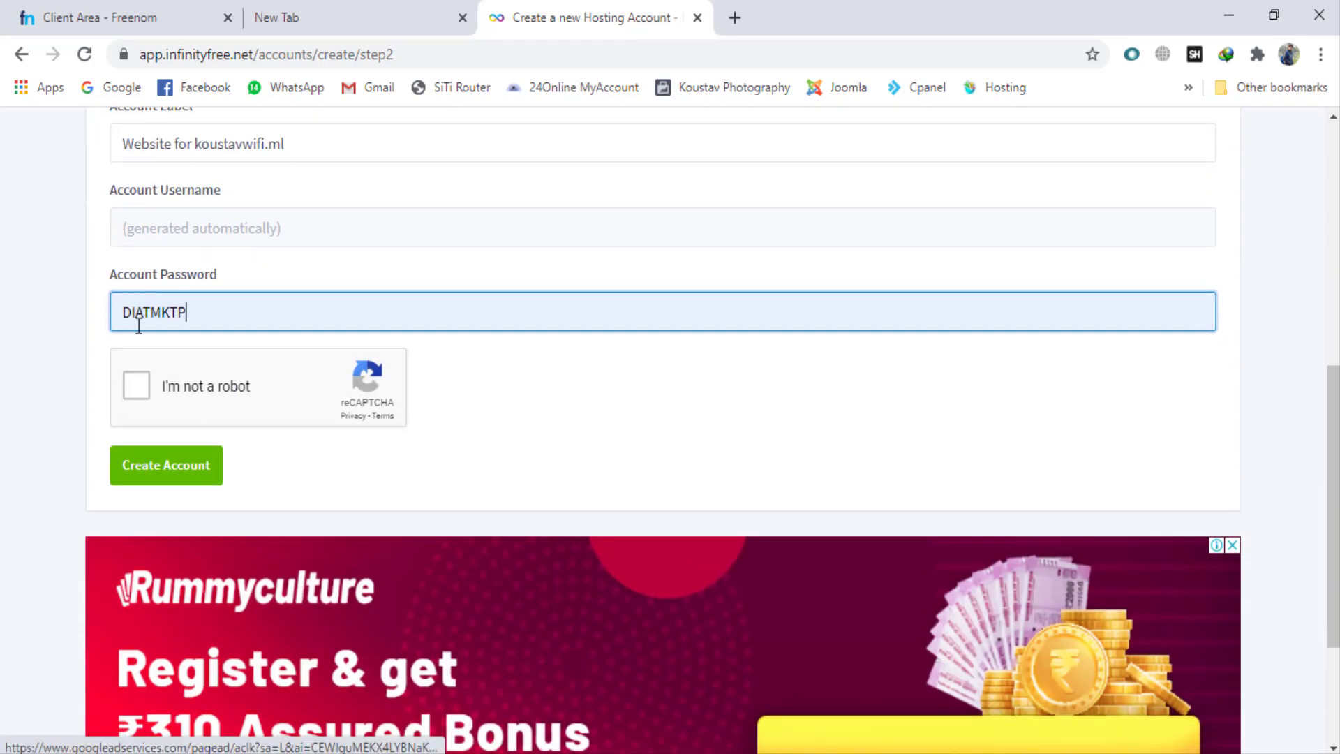
# Step: Complete the reCAPTCHA by selecting the three middle-row squares with the bus, and try to create the hosting account
pyautogui.click(143, 386)
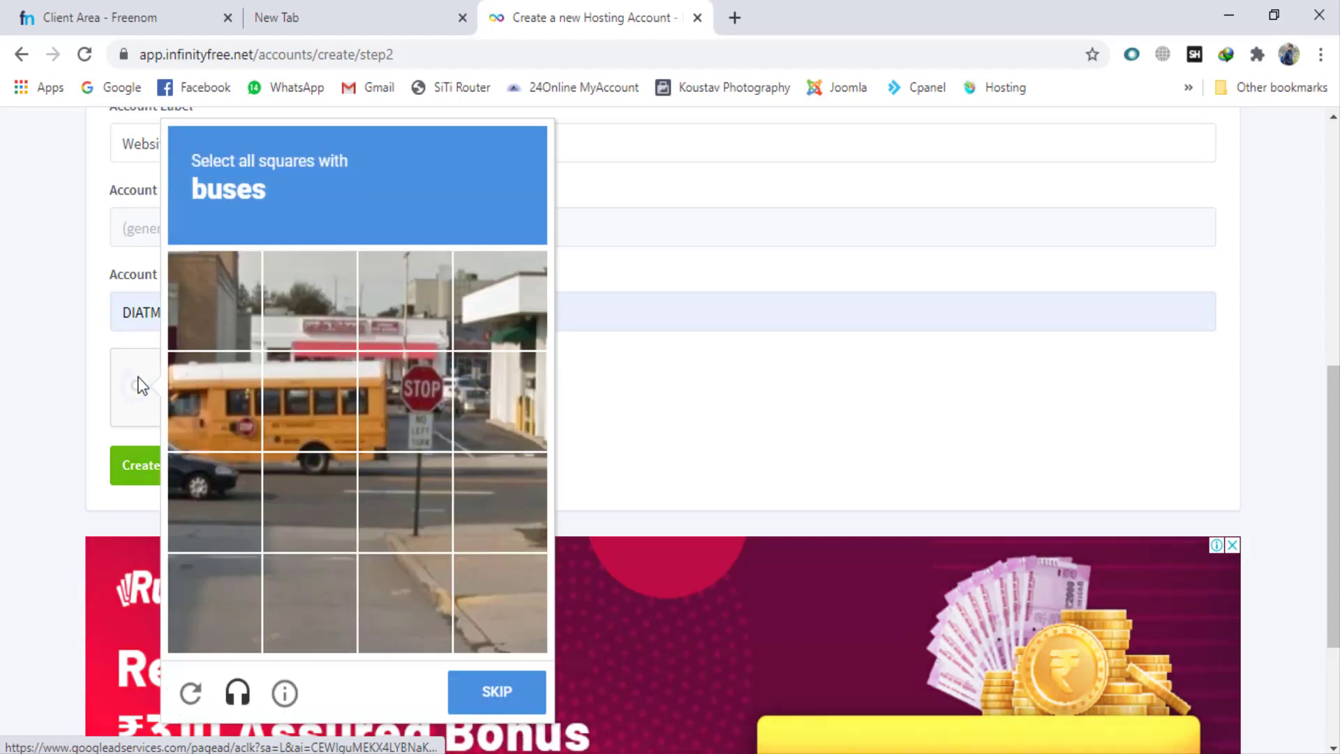
pyautogui.click(204, 434)
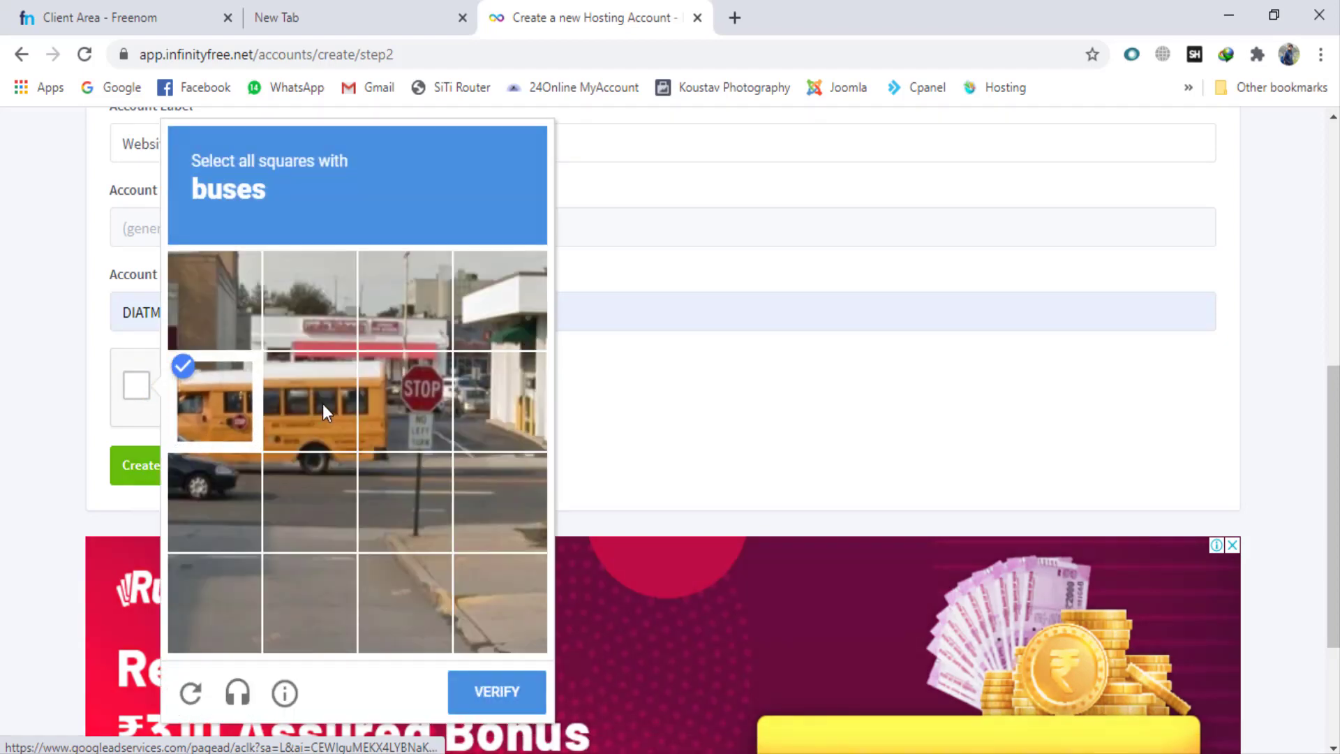
pyautogui.click(323, 404)
pyautogui.click(374, 416)
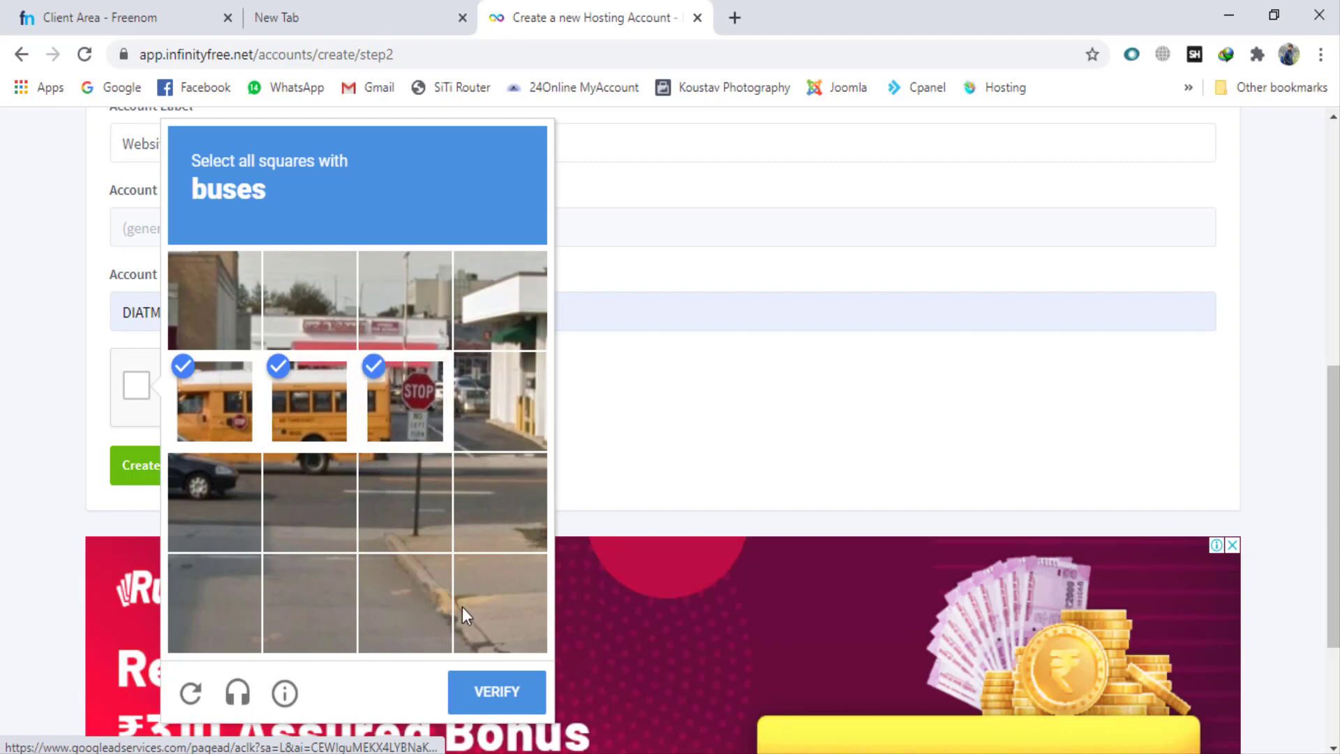
pyautogui.click(506, 692)
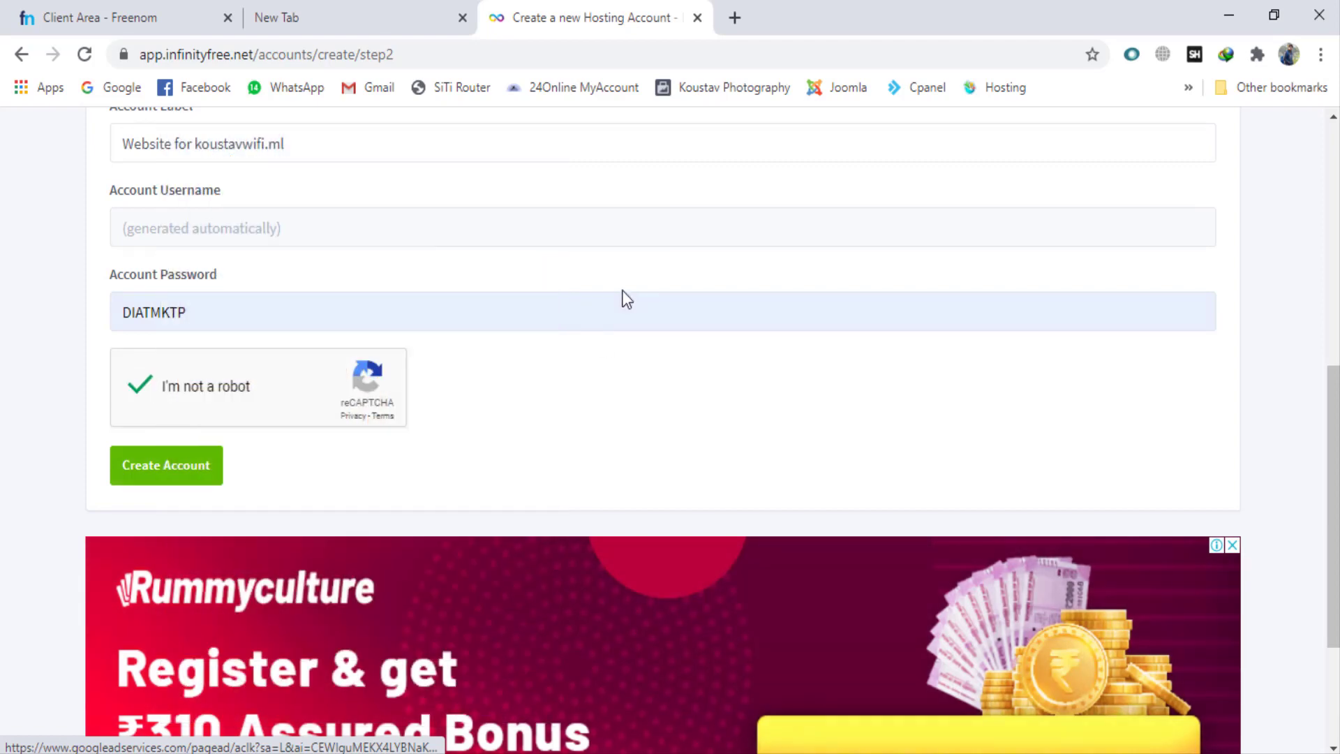
pyautogui.scroll(2, 236, 452)
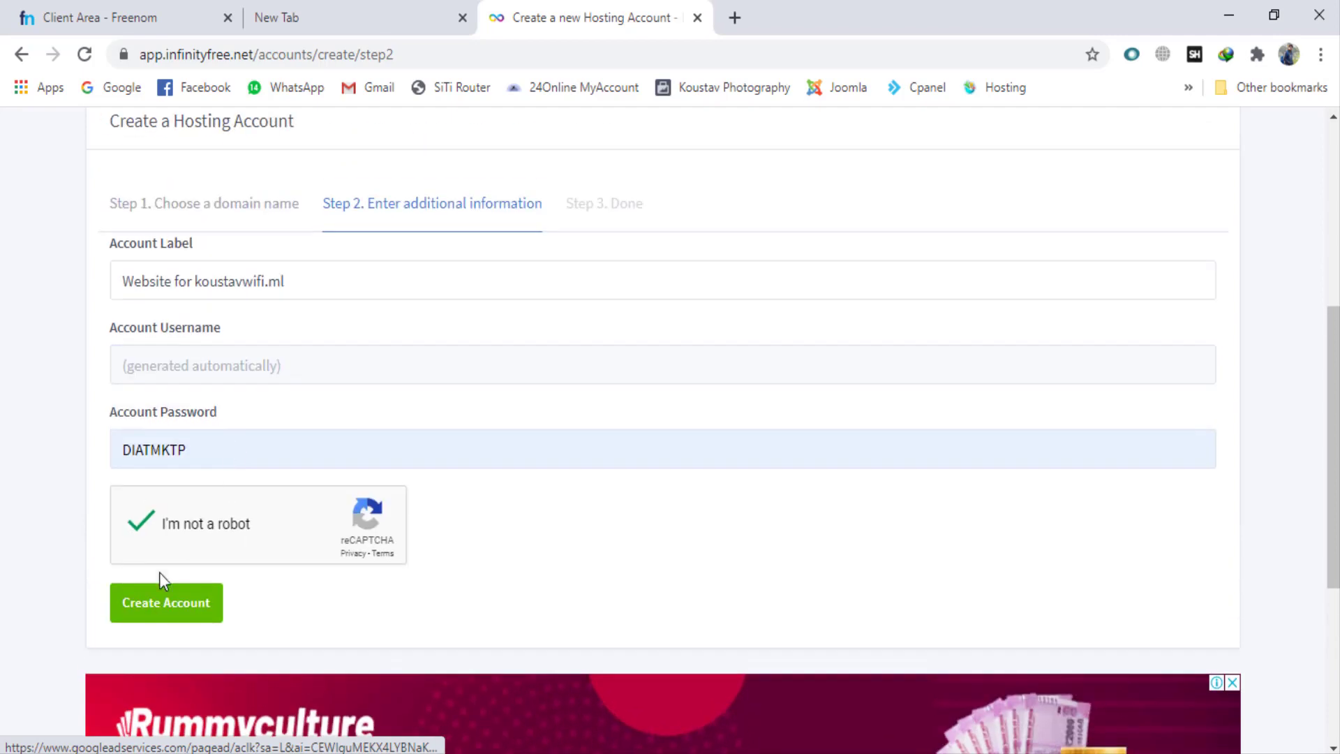
pyautogui.click(147, 612)
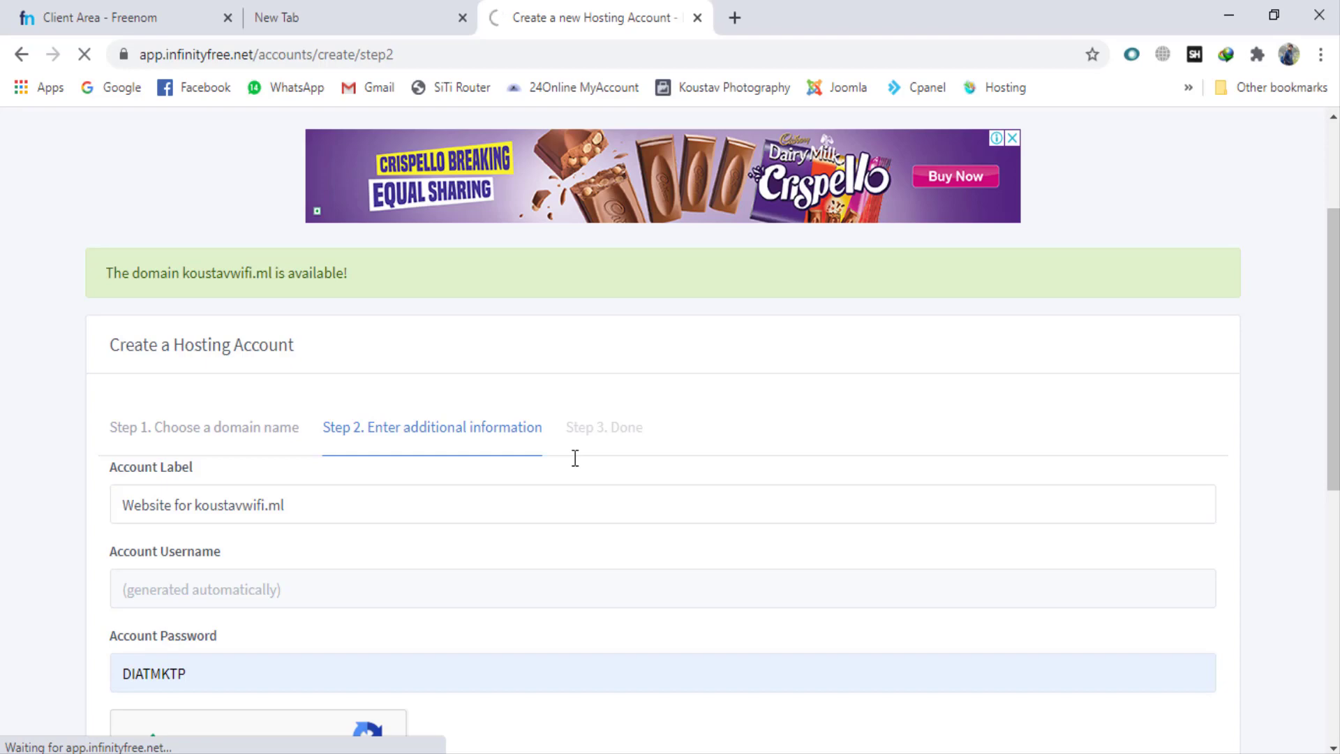
# Step: Read the nameserver notice on the account creation page and copy the first nameserver, ns1.epizy.com
pyautogui.scroll(-5, 575, 458)
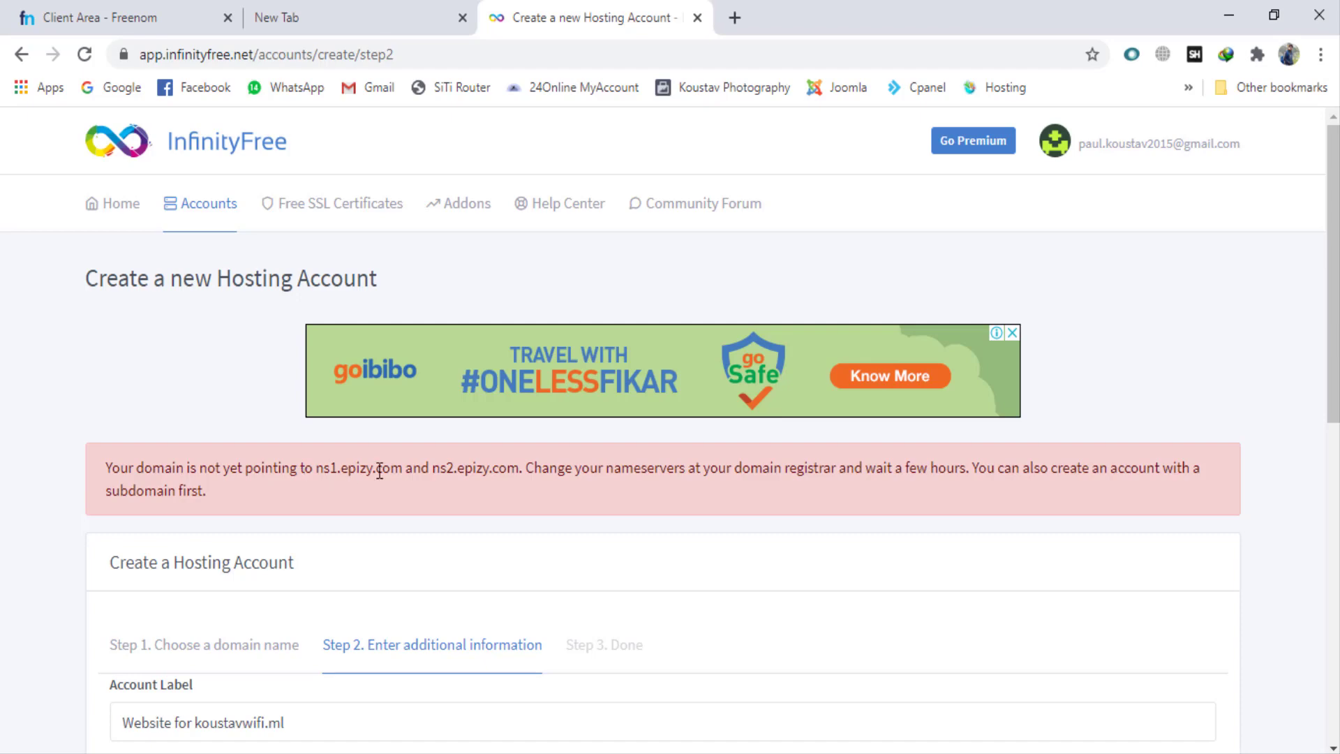
pyautogui.moveTo(520, 467); pyautogui.dragTo(391, 468)
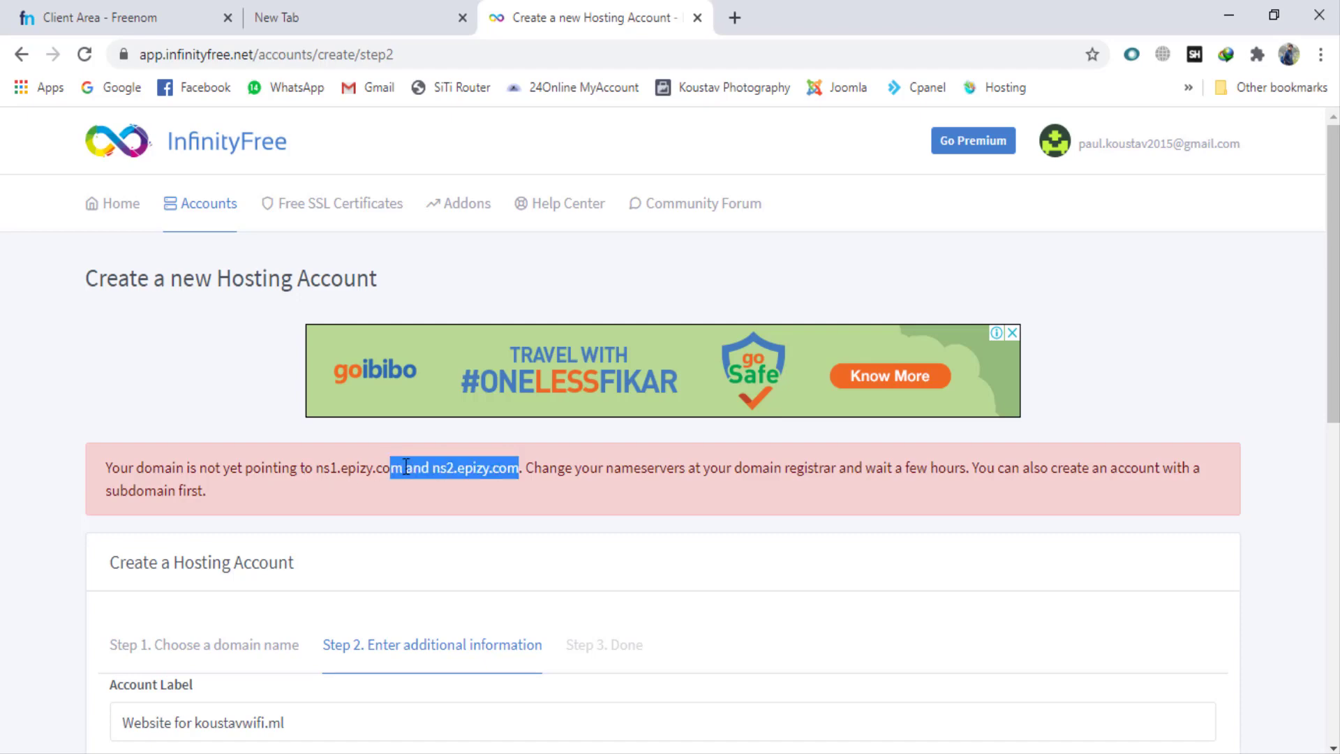
pyautogui.click(590, 500)
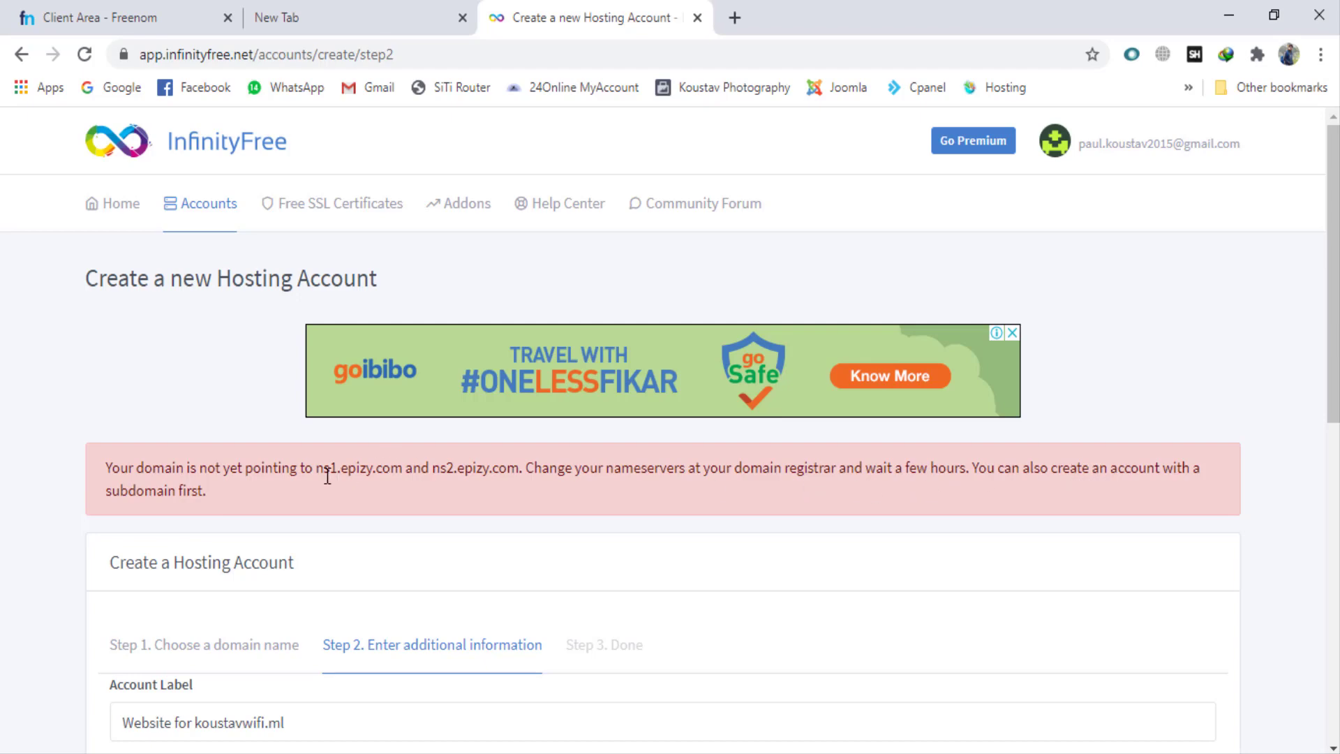
pyautogui.moveTo(316, 468); pyautogui.dragTo(403, 468)
pyautogui.hotkey('ctrl', 'c')
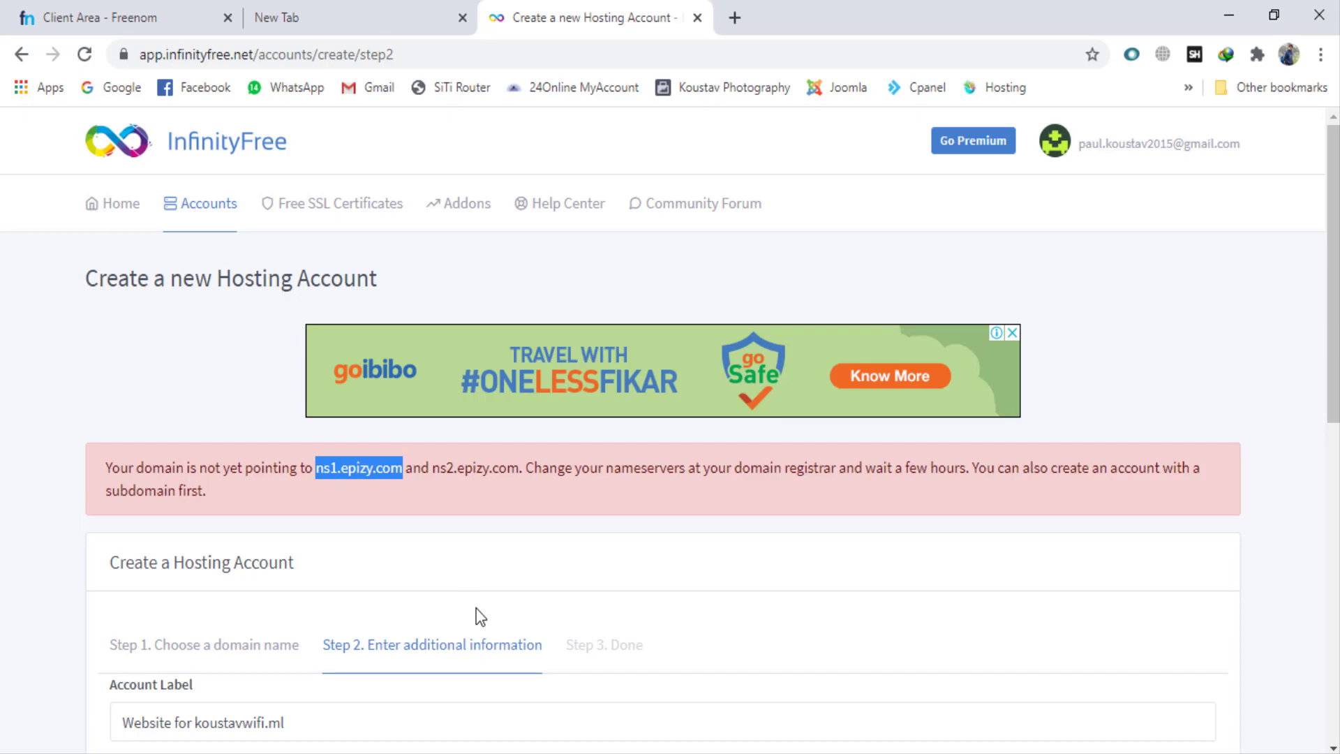
# Step: Switch to the Freenom client area, open the Nameservers settings of koustavwifi.ml and choose to use custom nameservers
pyautogui.click(139, 16)
pyautogui.click(762, 159)
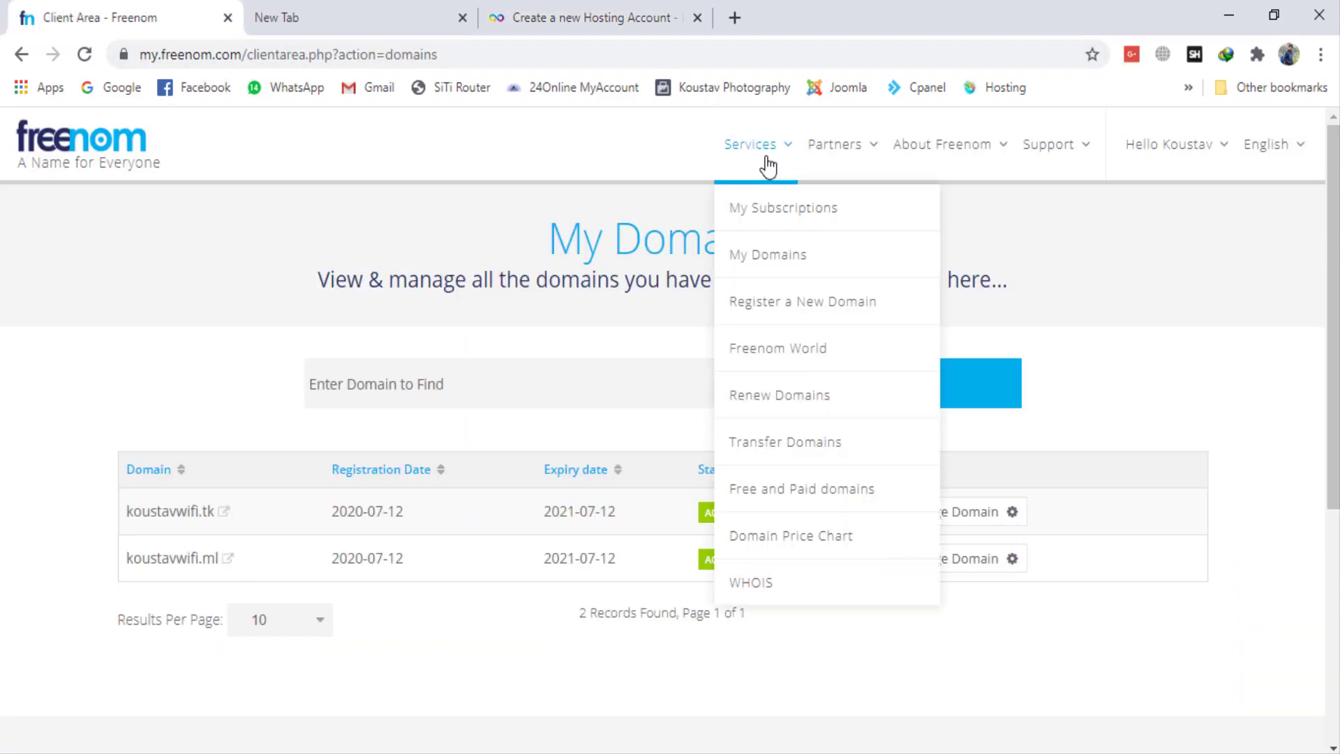
pyautogui.click(277, 409)
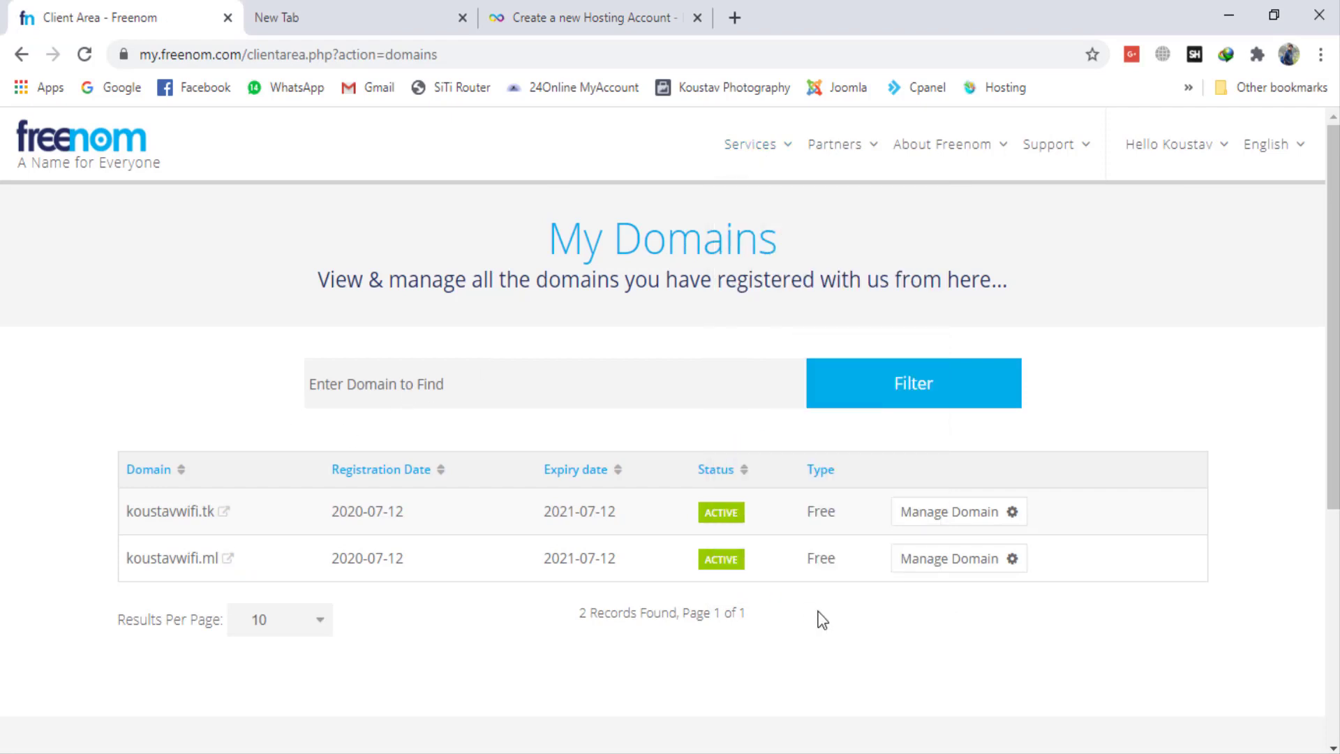
pyautogui.click(966, 567)
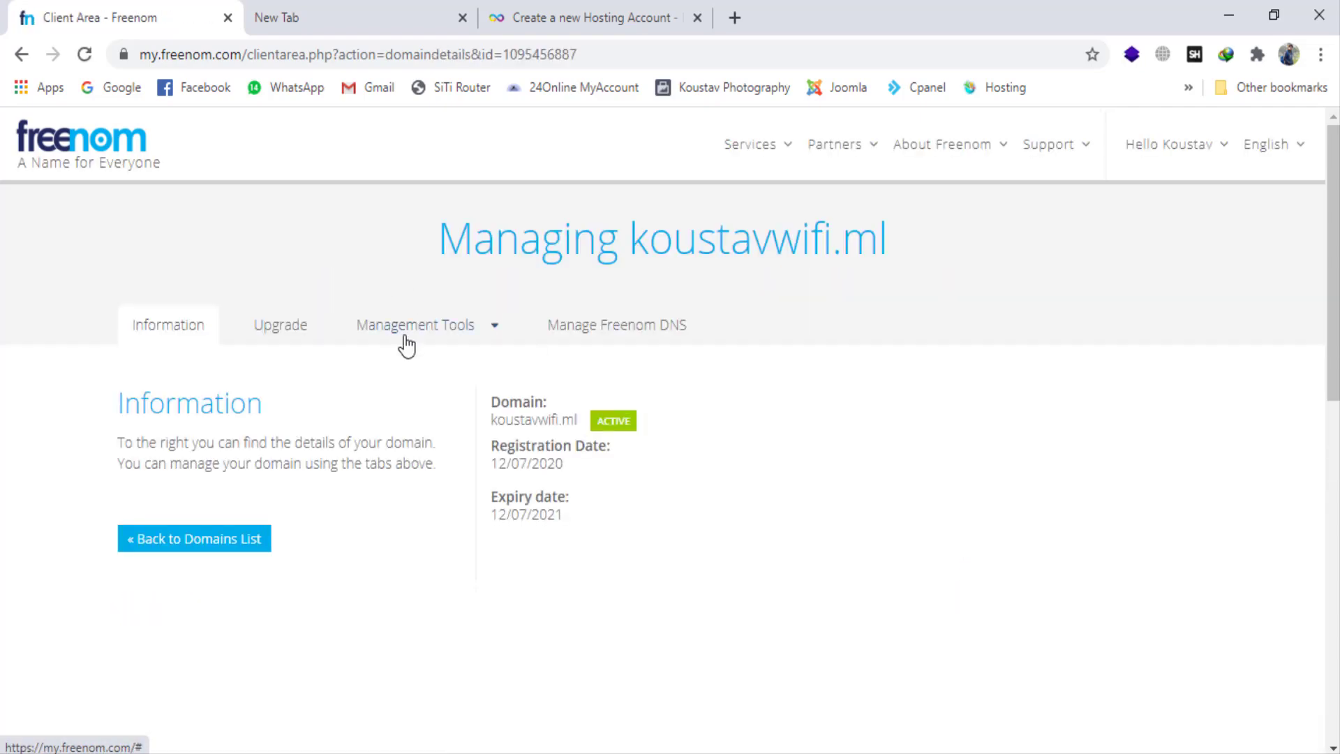
pyautogui.click(407, 342)
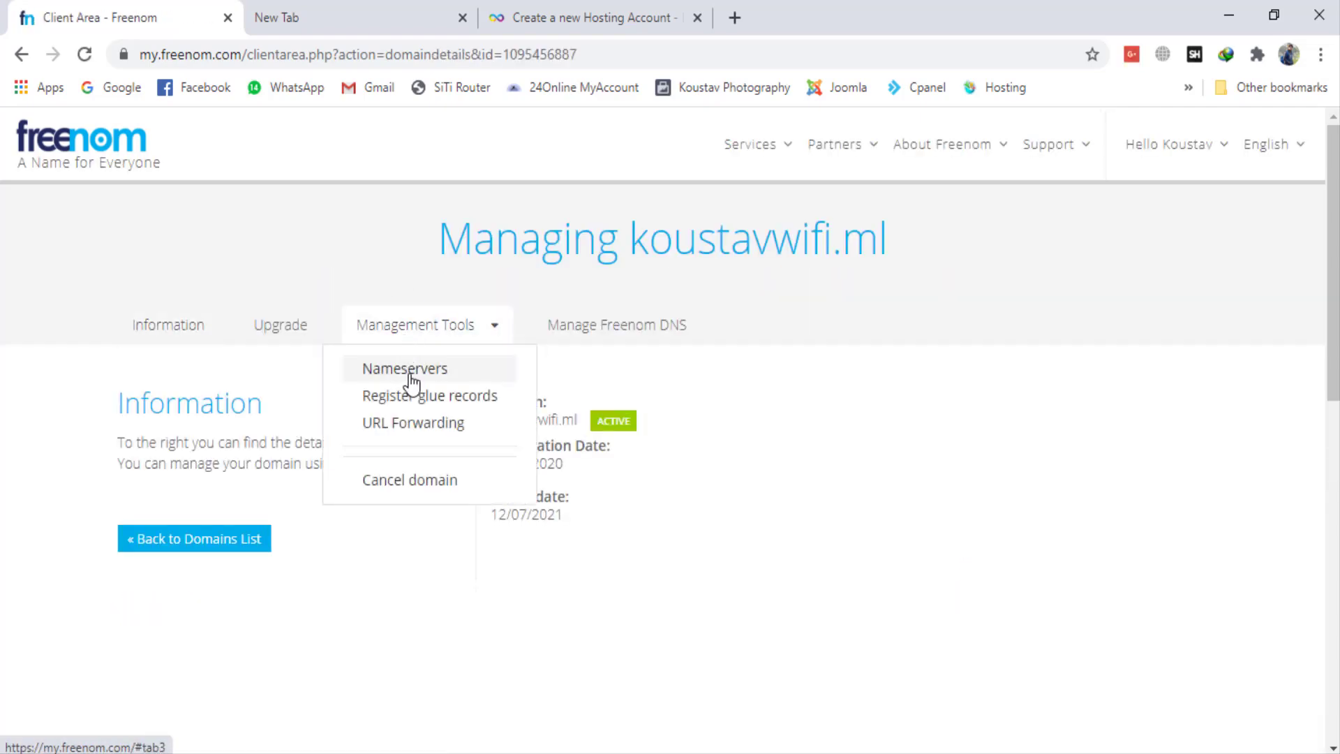
pyautogui.click(411, 370)
pyautogui.click(497, 469)
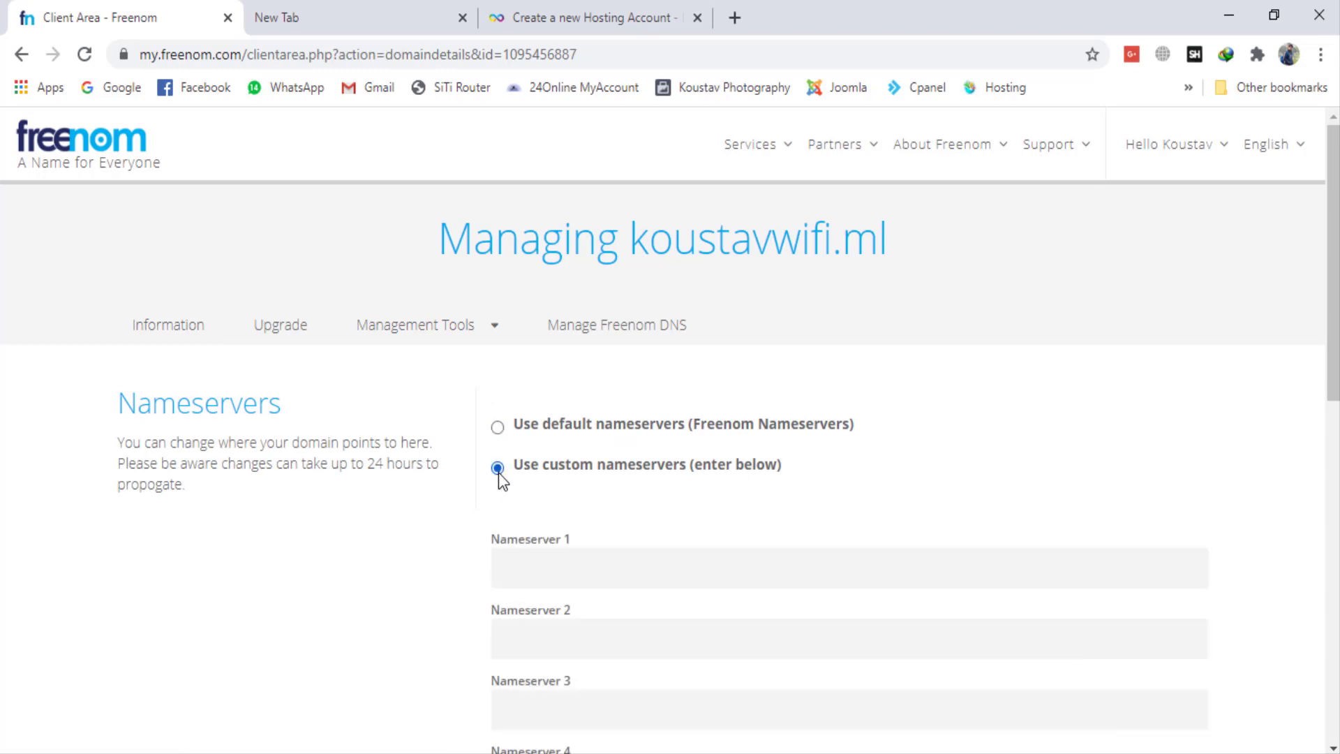
# Step: Set Nameserver 1 of koustavwifi.ml to ns1.epizy.com
pyautogui.scroll(-2, 663, 502)
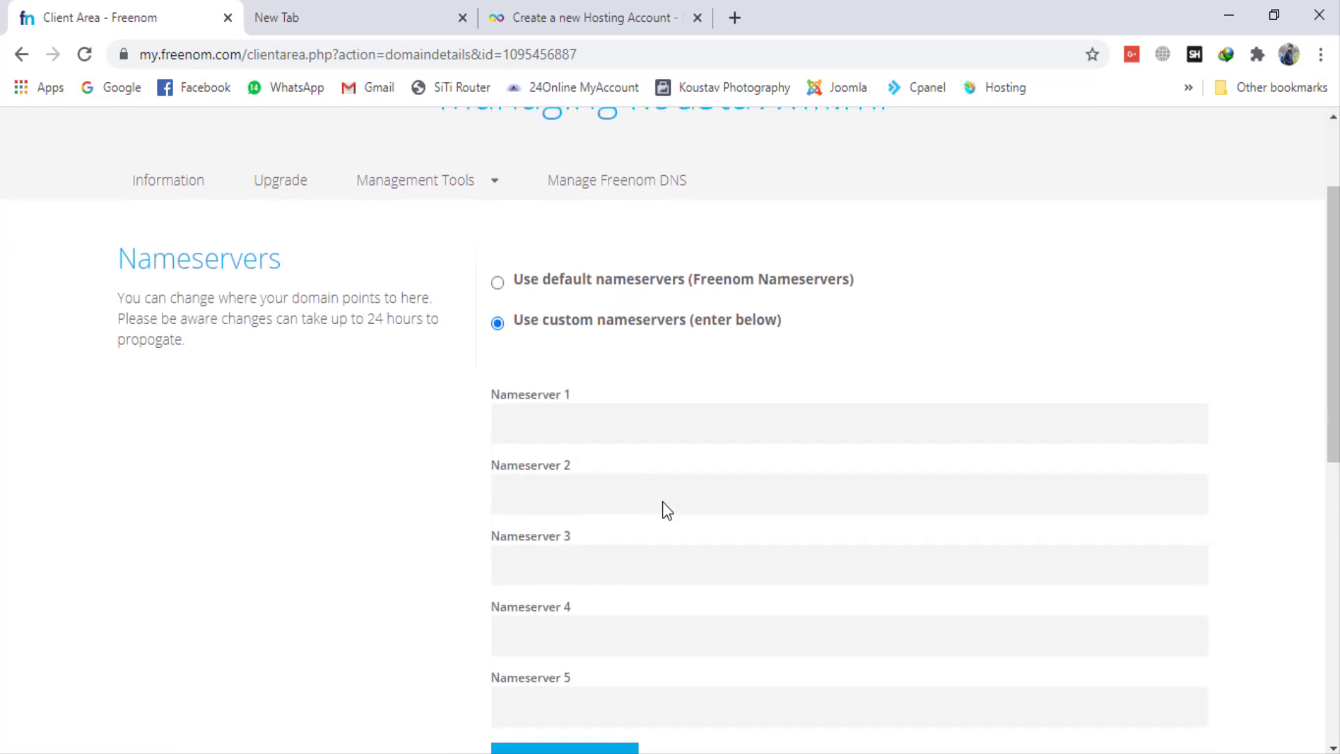
pyautogui.click(597, 423)
pyautogui.hotkey('ctrl', 'v')
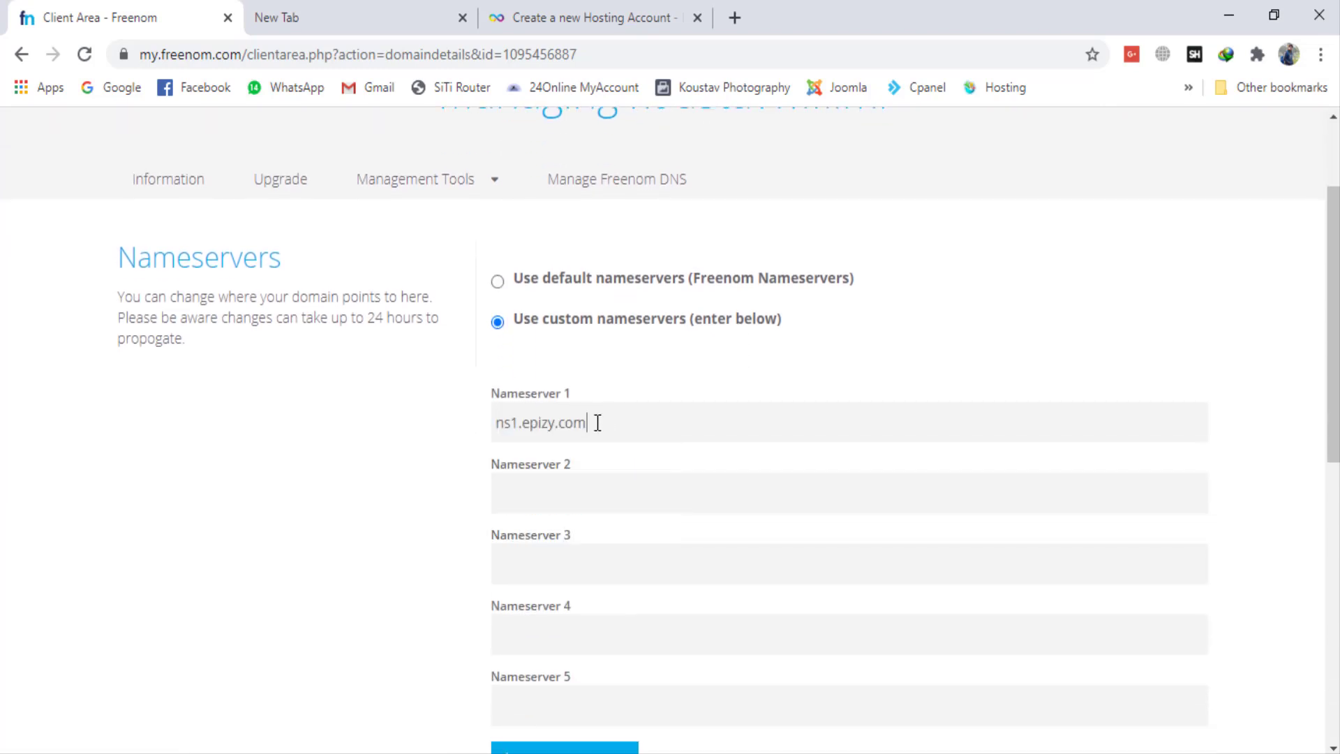
# Step: Copy the second nameserver, ns2.epizy.com, from the InfinityFree notice and enter it as Nameserver 2 of koustavwifi.ml in Freenom
pyautogui.click(621, 5)
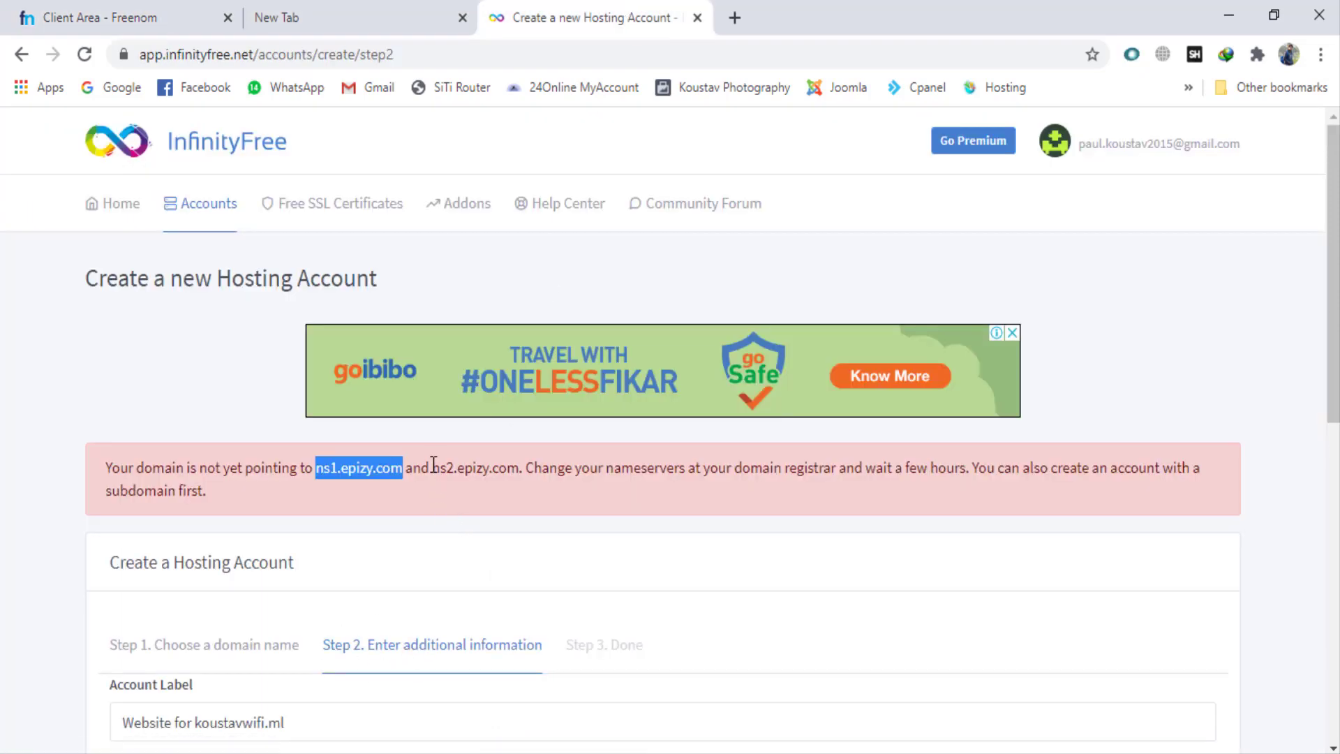
pyautogui.moveTo(432, 468); pyautogui.dragTo(517, 467)
pyautogui.hotkey('ctrl', 'c')
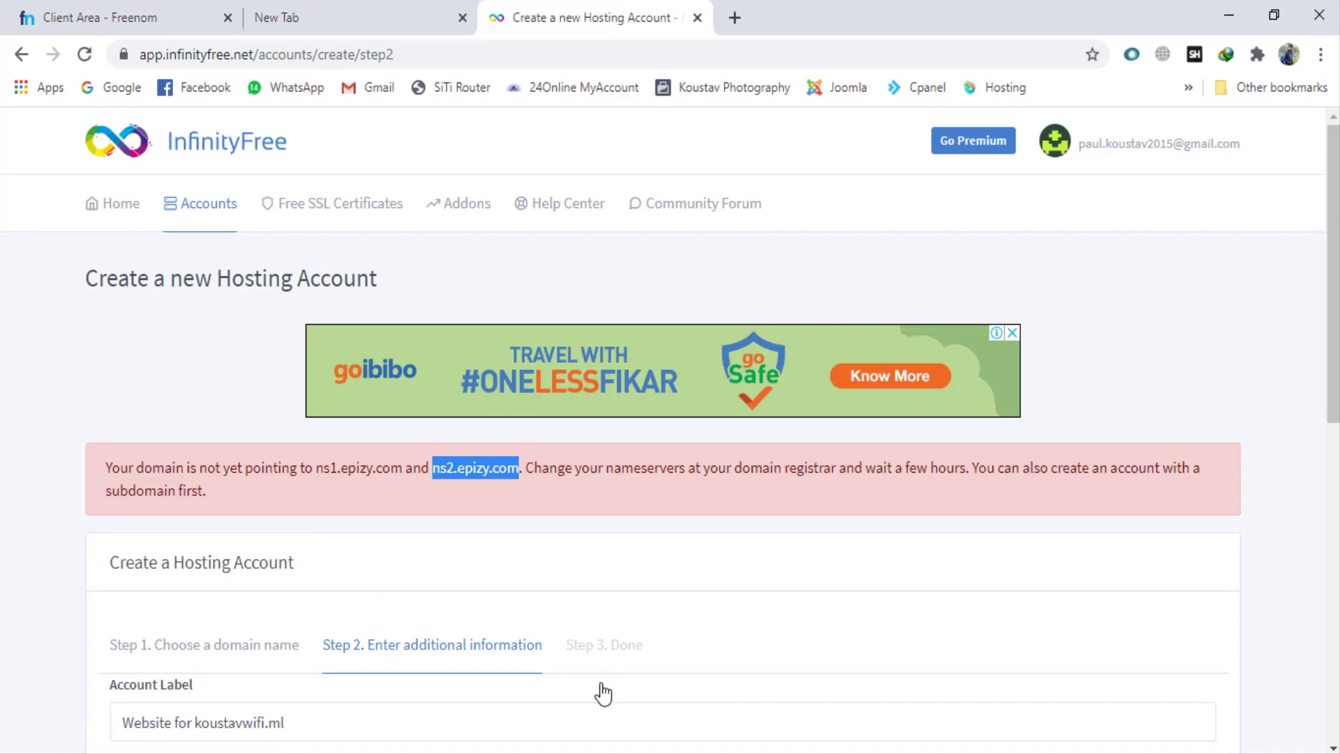
pyautogui.click(103, 11)
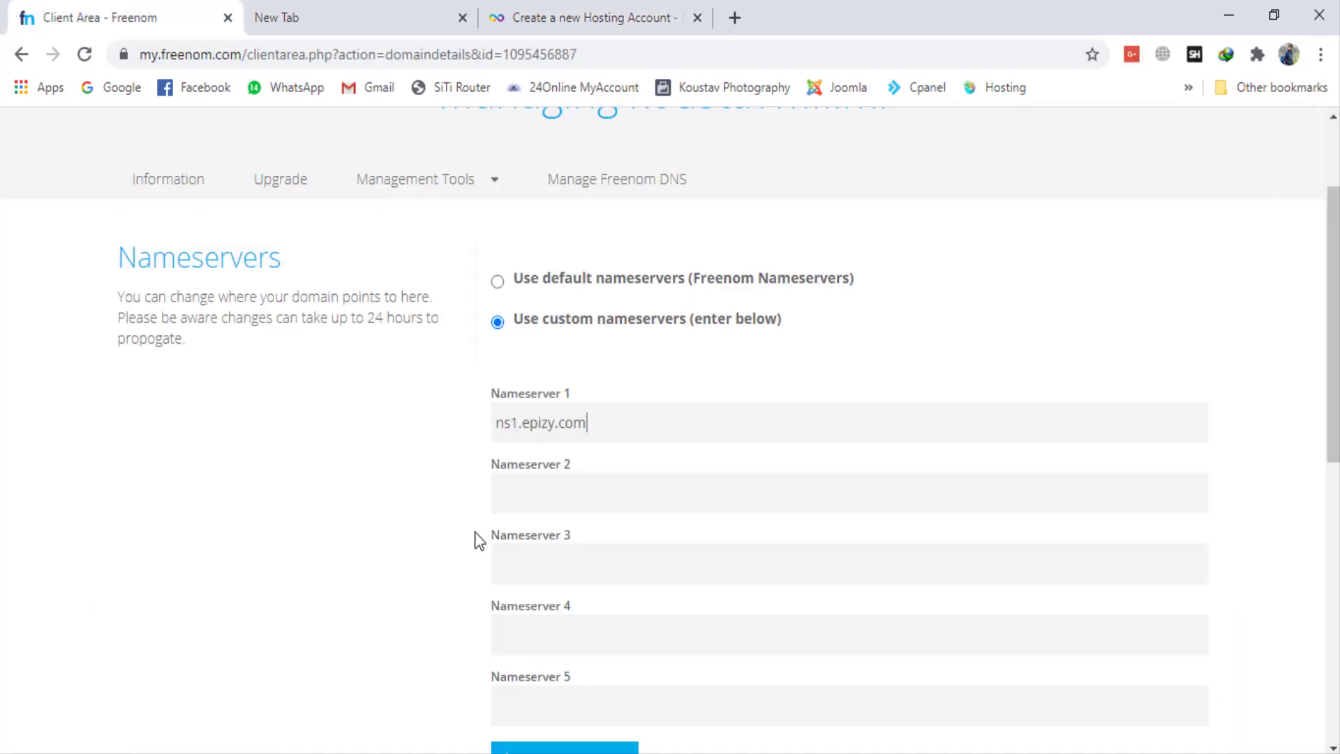
pyautogui.click(500, 493)
pyautogui.hotkey('ctrl', 'v')
# Step: Save the changed nameservers of koustavwifi.ml and check the confirmation message
pyautogui.scroll(-4, 568, 674)
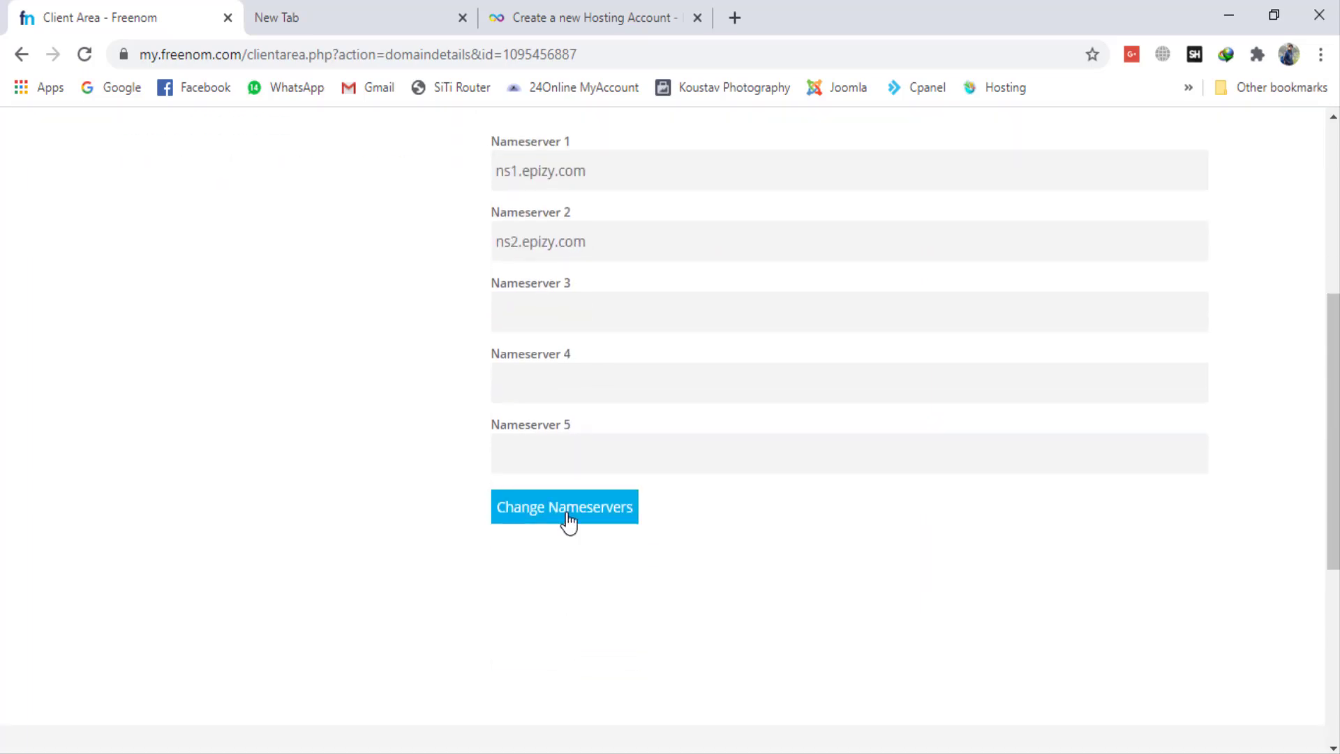
pyautogui.click(569, 520)
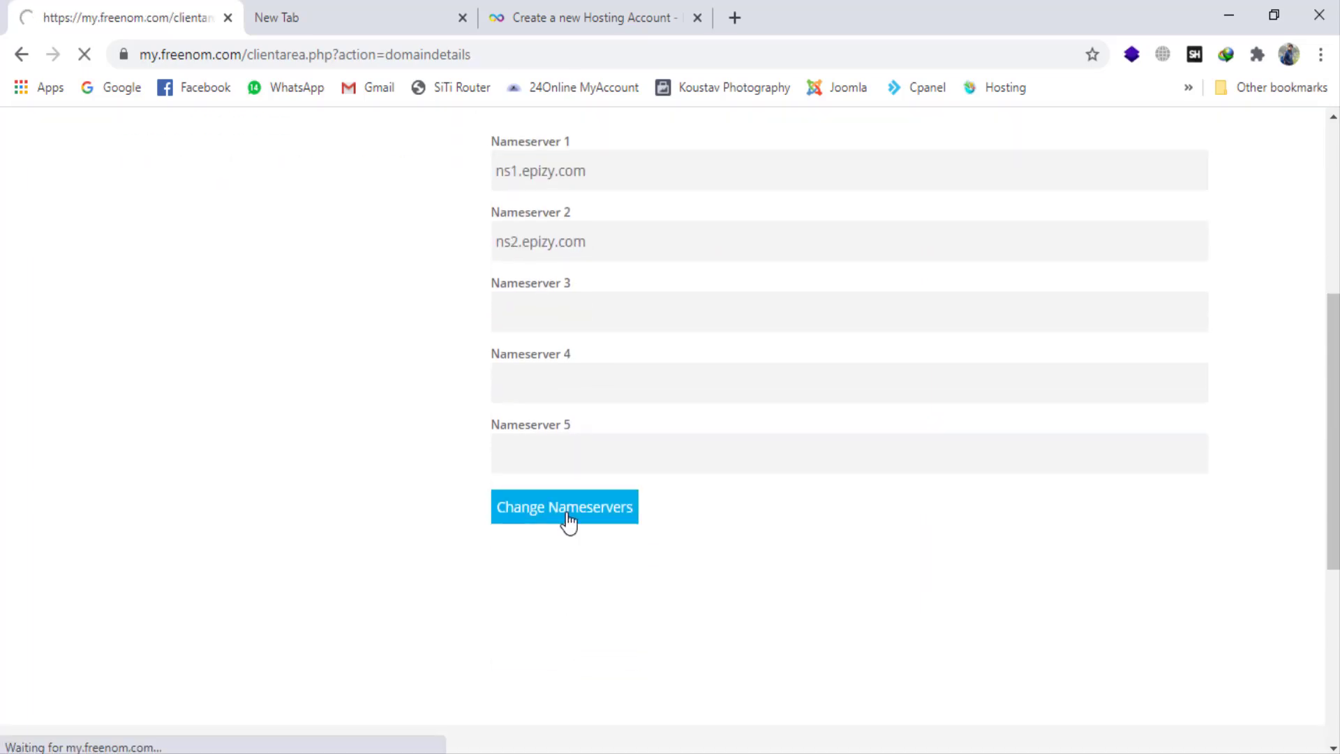
pyautogui.scroll(-1, 569, 520)
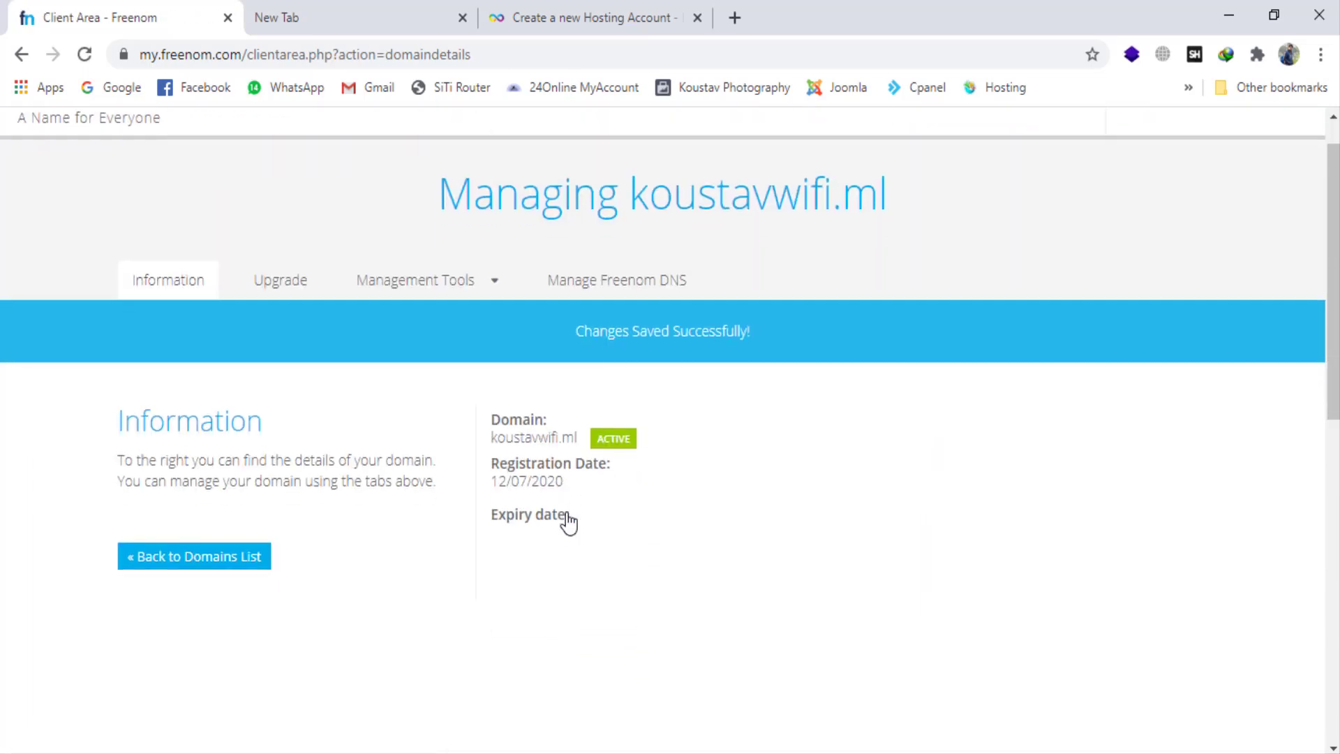
pyautogui.moveTo(568, 338); pyautogui.dragTo(865, 347)
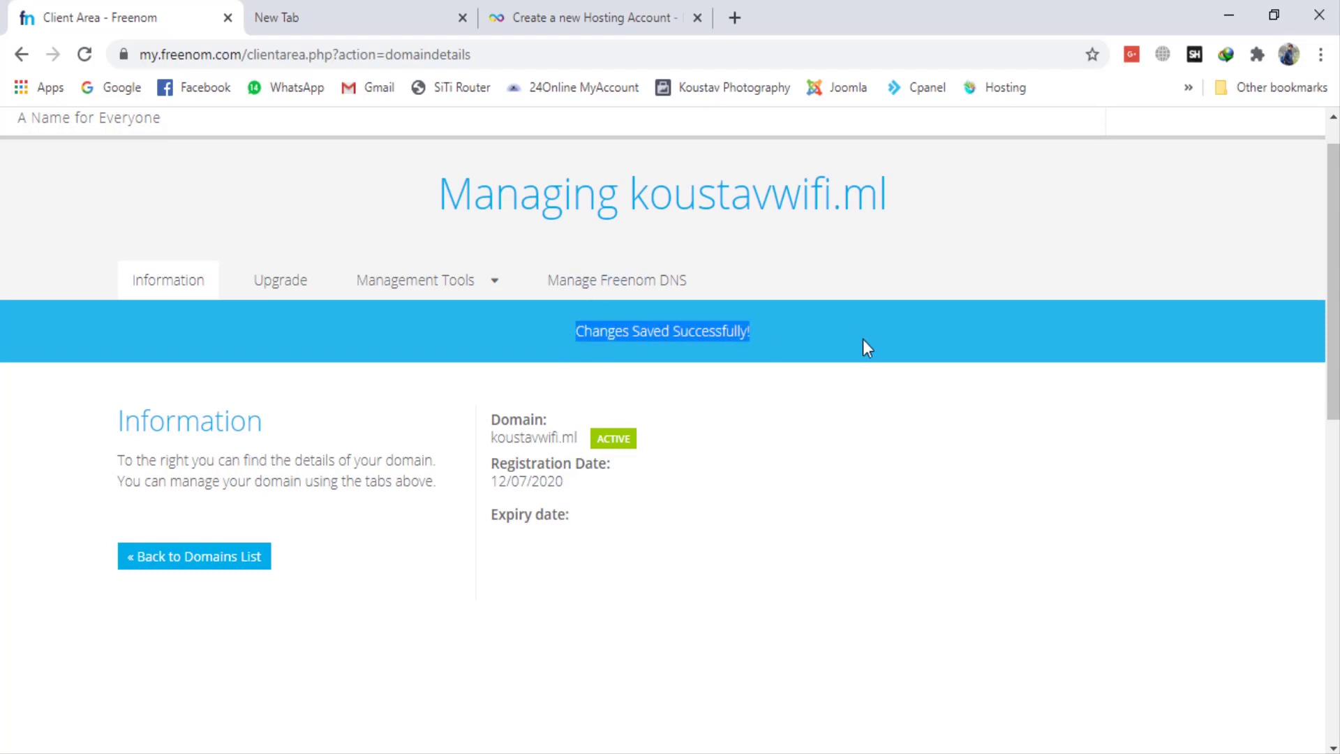
# Step: Return to the InfinityFree account creation page, check the waiting time in the nameserver notice and create the hosting account
pyautogui.click(547, 17)
pyautogui.scroll(-7, 435, 599)
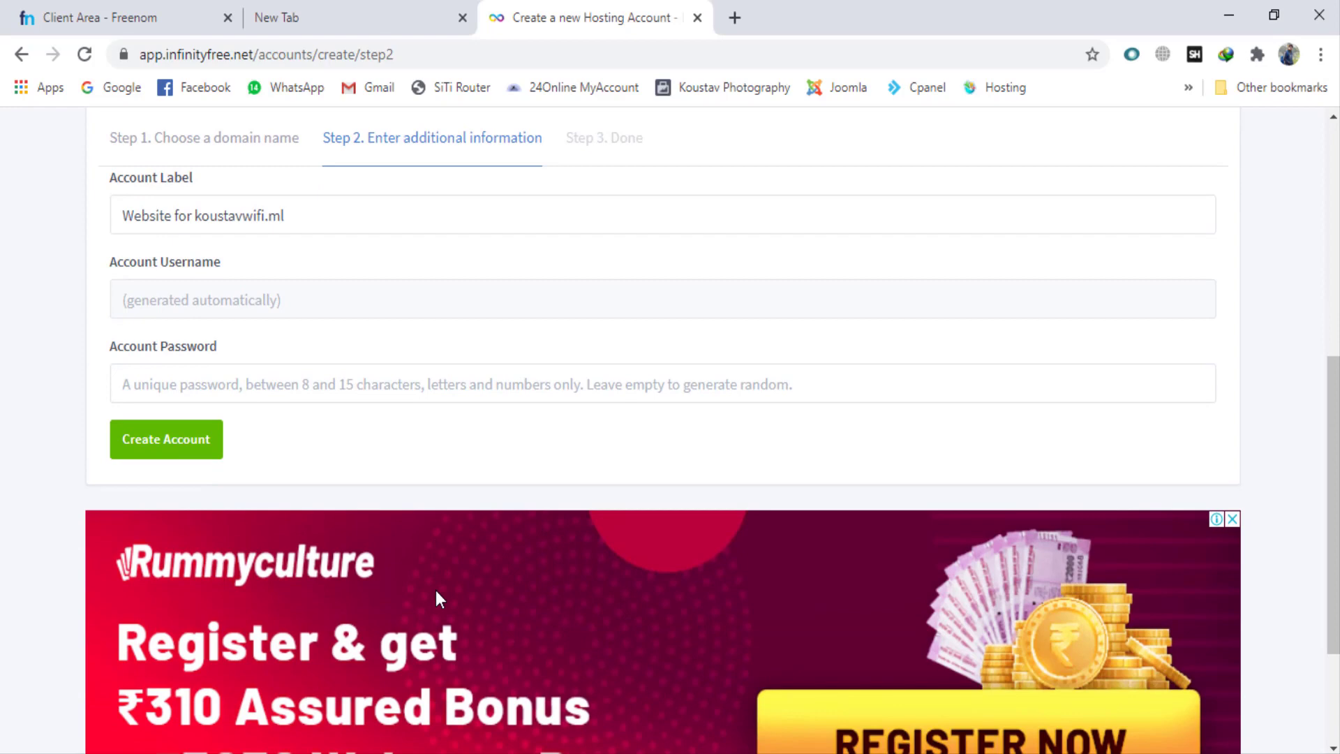
pyautogui.scroll(3, 436, 599)
pyautogui.scroll(3, 436, 591)
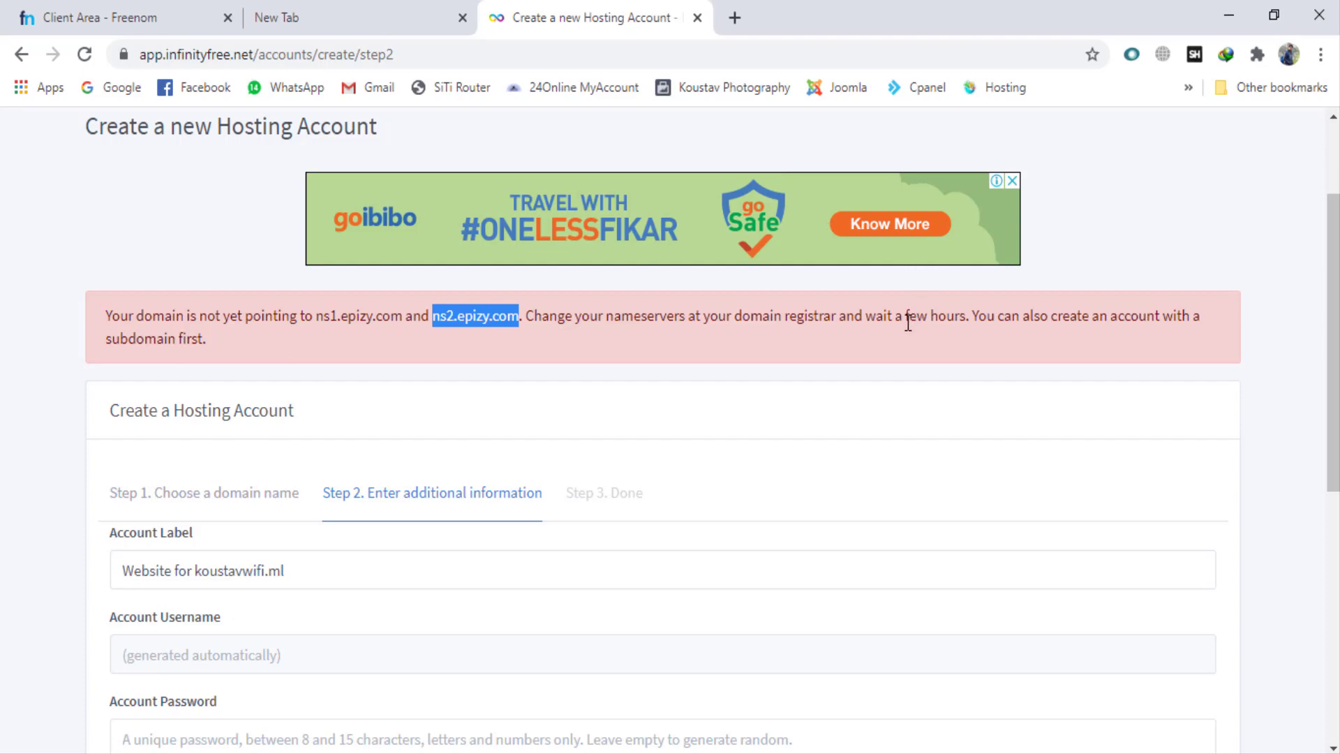
pyautogui.moveTo(906, 320); pyautogui.dragTo(973, 308)
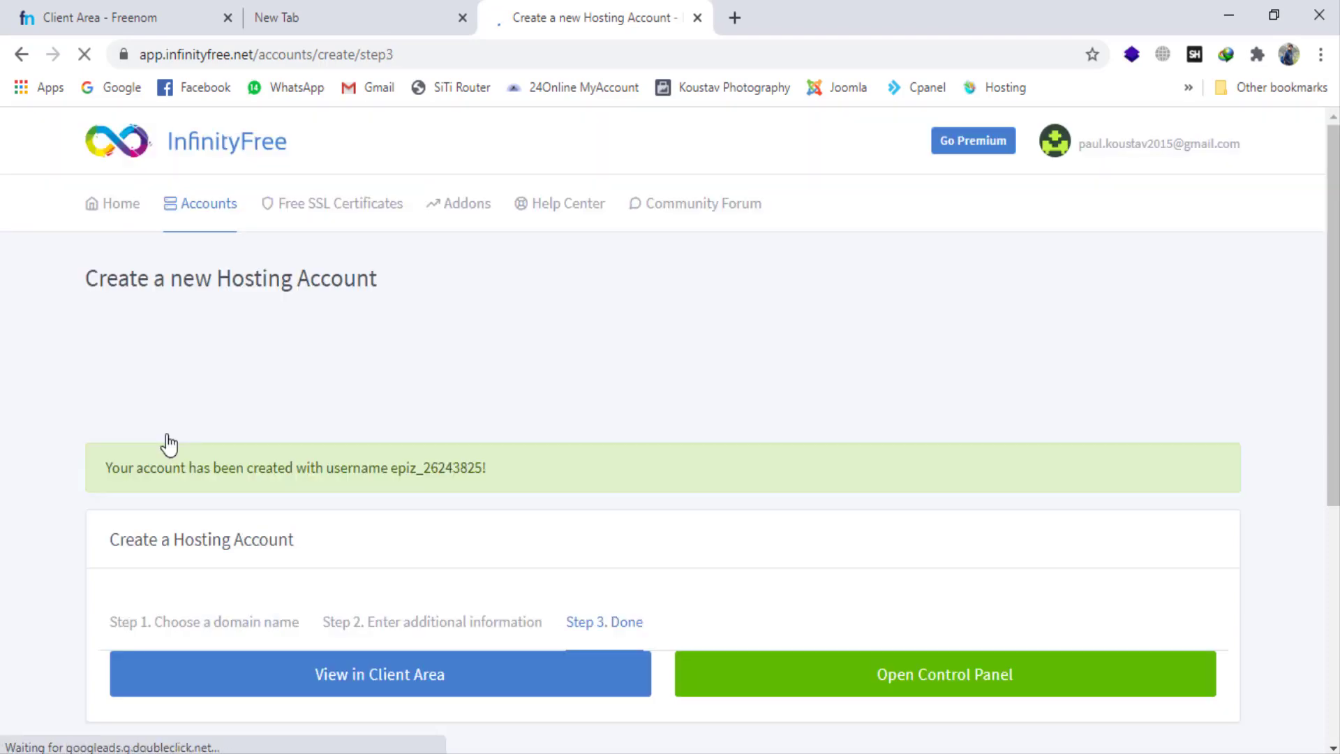
# Step: Copy the new hosting account's username and paste it into a new text document on the desktop
pyautogui.scroll(-1, 338, 440)
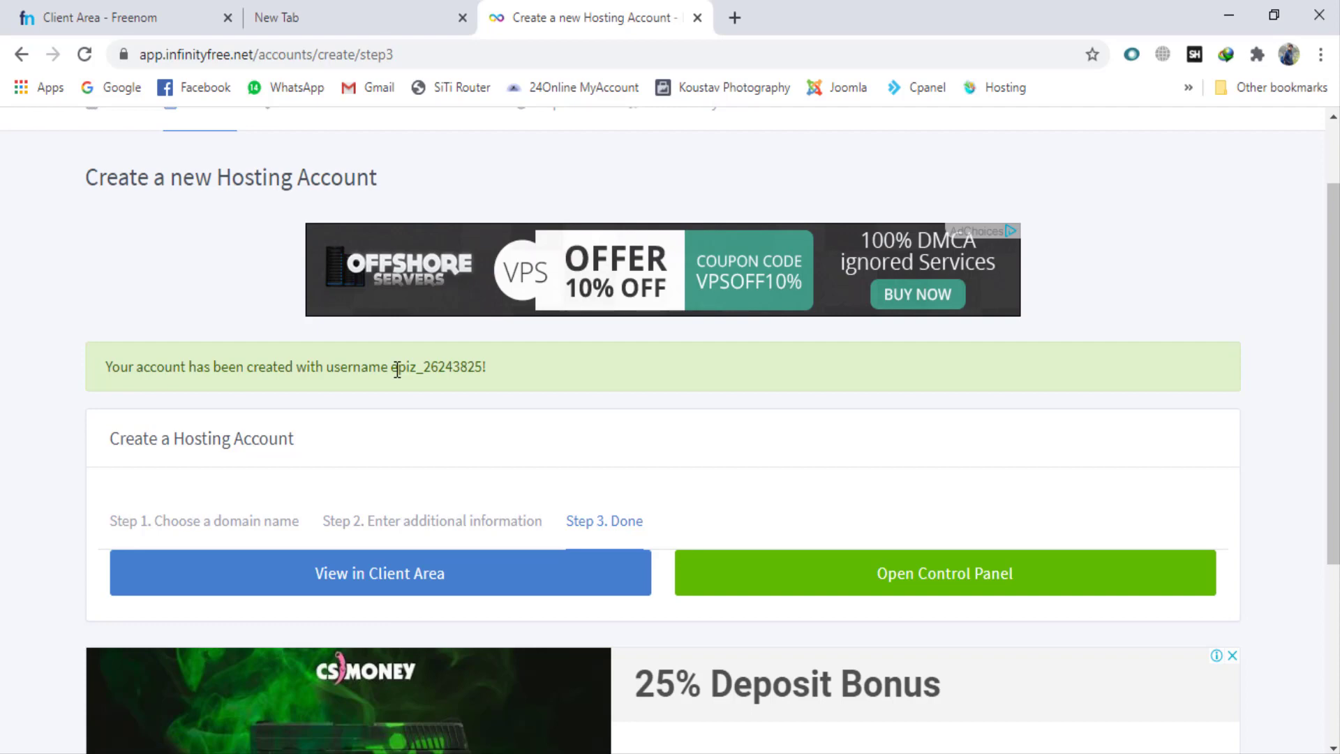
pyautogui.moveTo(389, 368); pyautogui.dragTo(564, 359)
pyautogui.hotkey('ctrl', 'c')
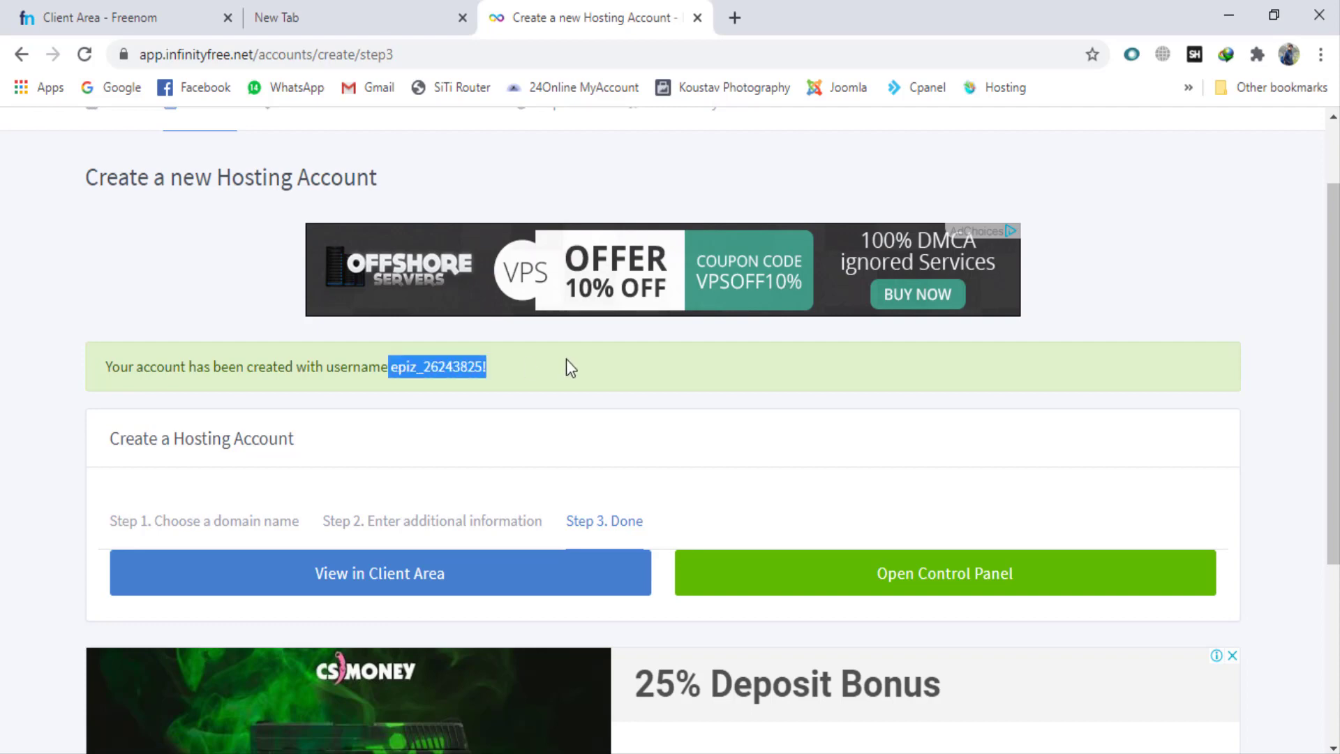
pyautogui.click(1228, 17)
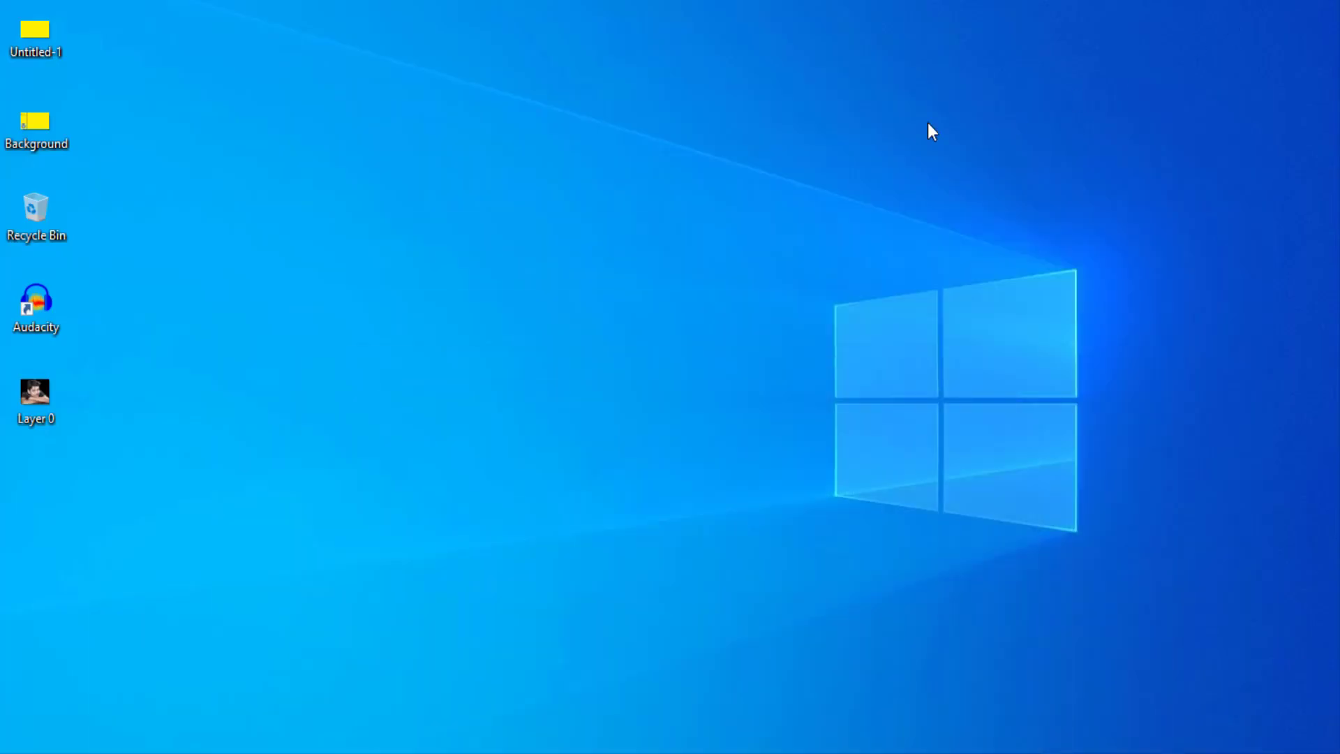
pyautogui.rightClick(928, 124)
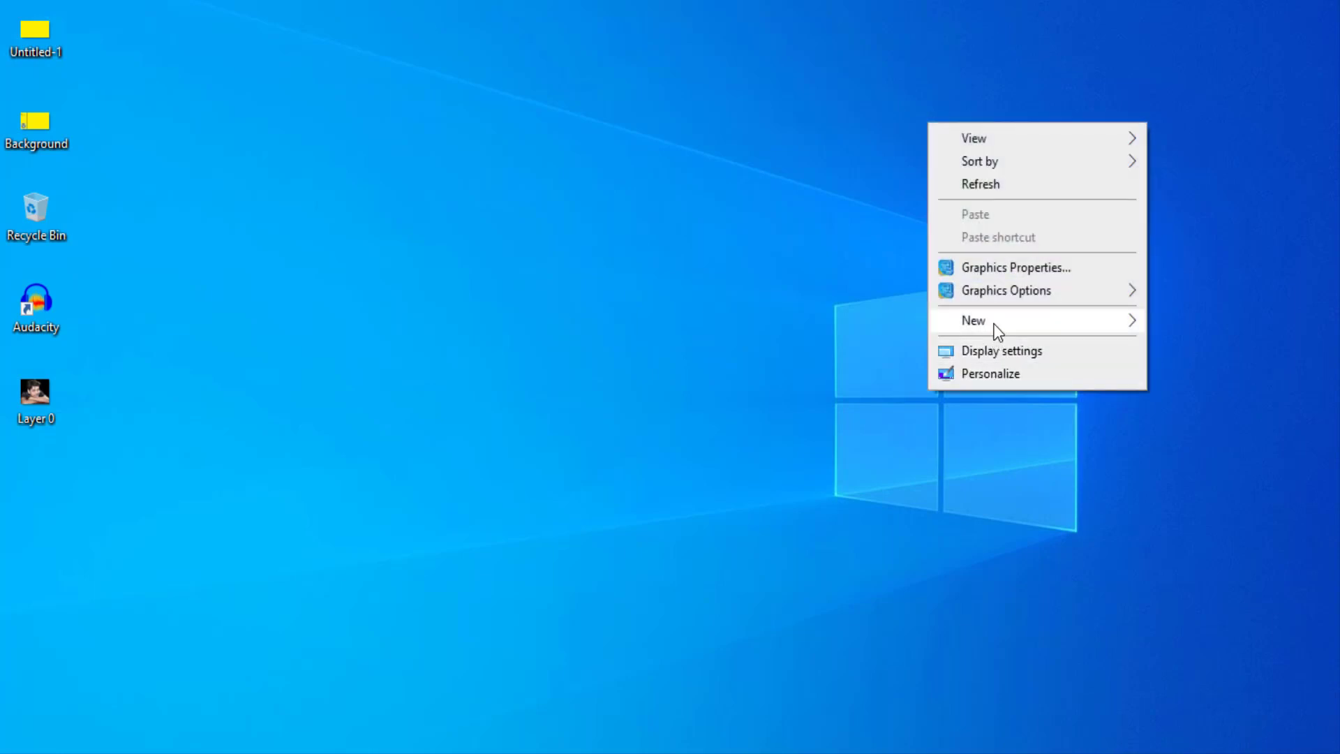
pyautogui.moveTo(995, 325)
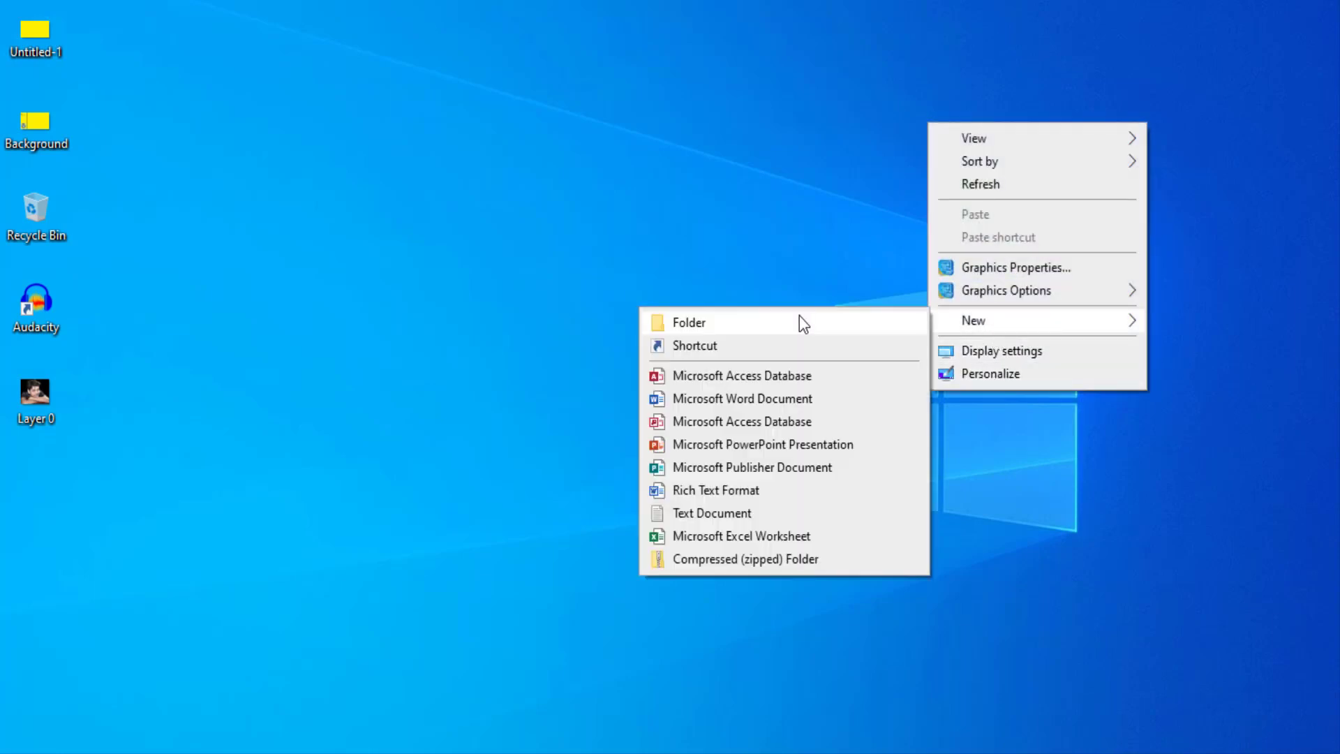
pyautogui.click(710, 514)
pyautogui.press('Return')
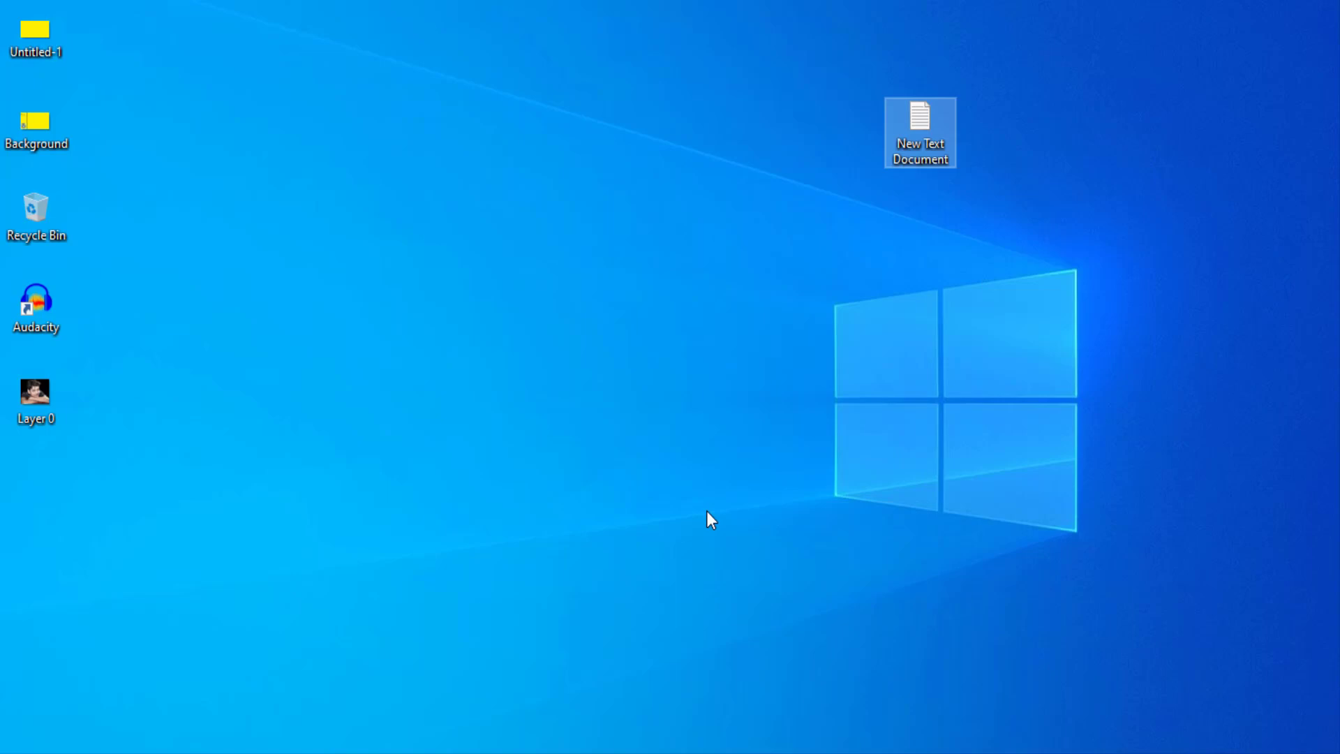
pyautogui.press('Return')
pyautogui.hotkey('ctrl', 'v')
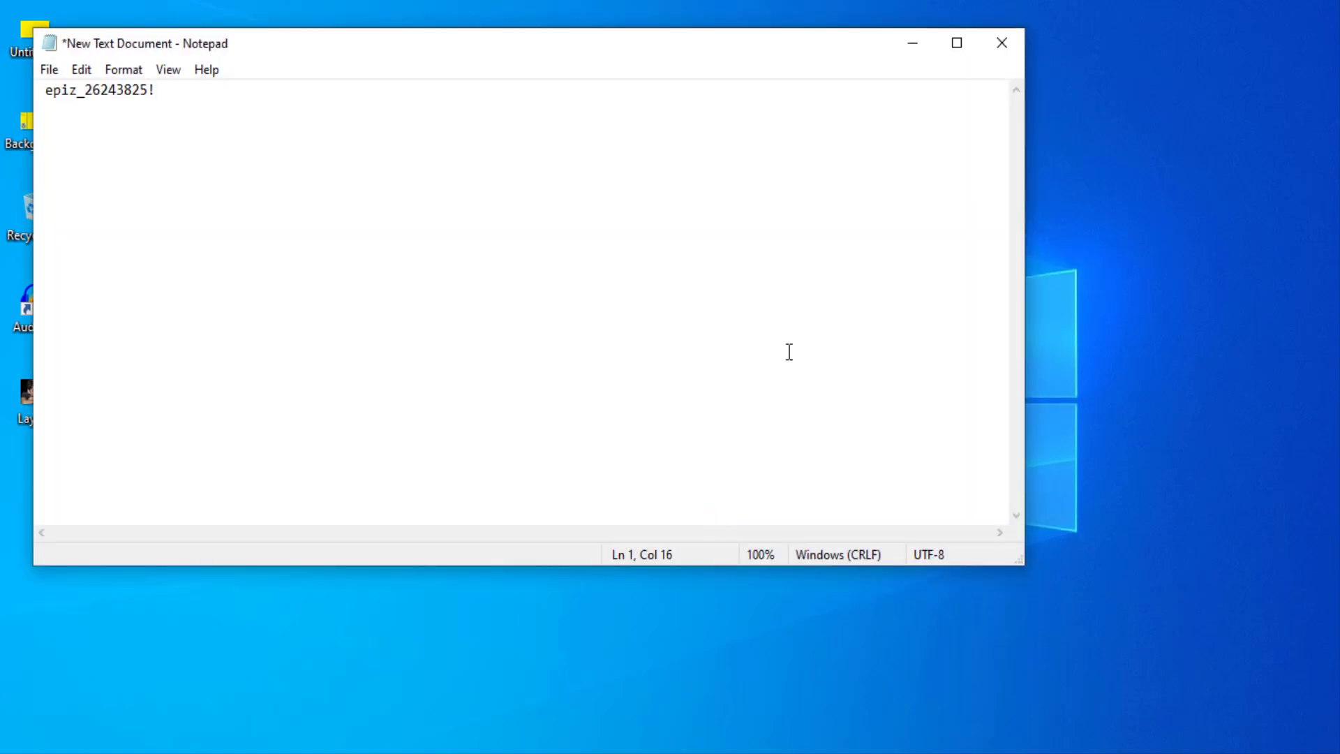
# Step: Return to the browser, open the hosting account's client area and control panel in separate new tabs, and close the empty tab
pyautogui.hotkey('alt', 'Tab')
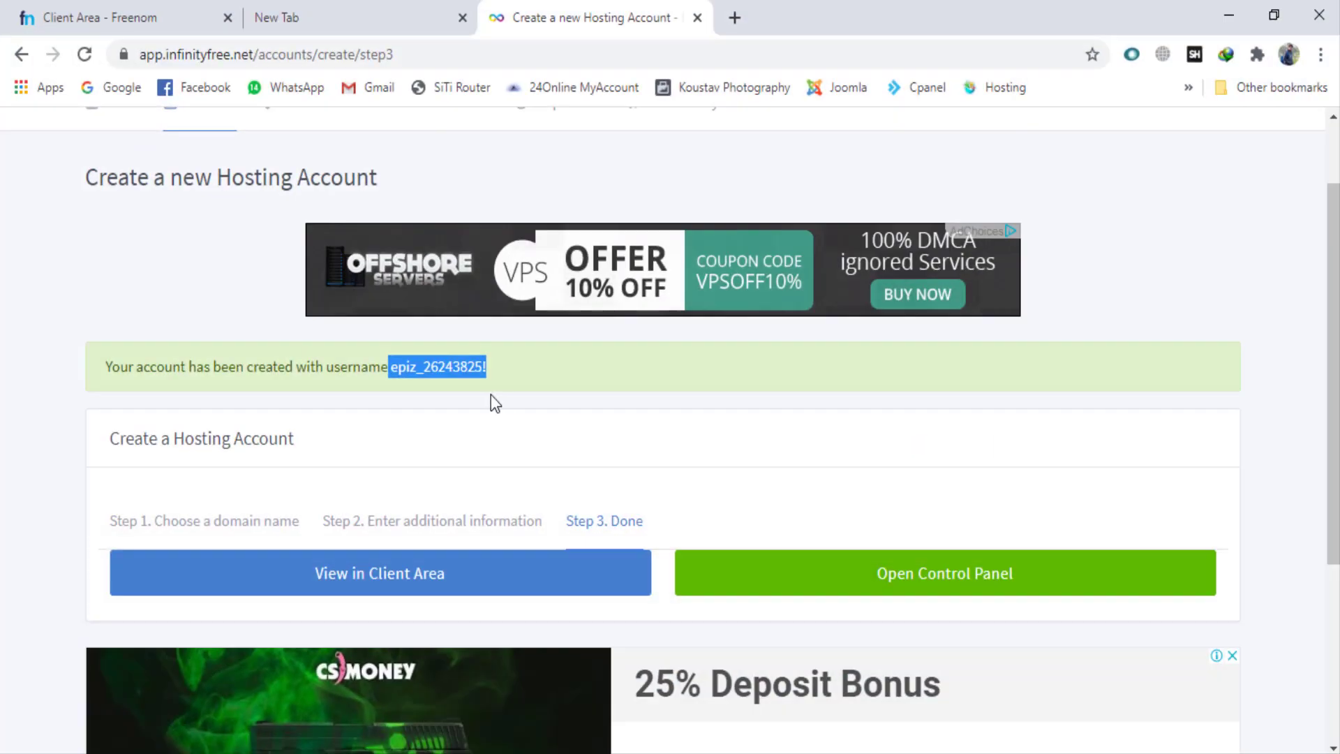
pyautogui.scroll(-1, 281, 454)
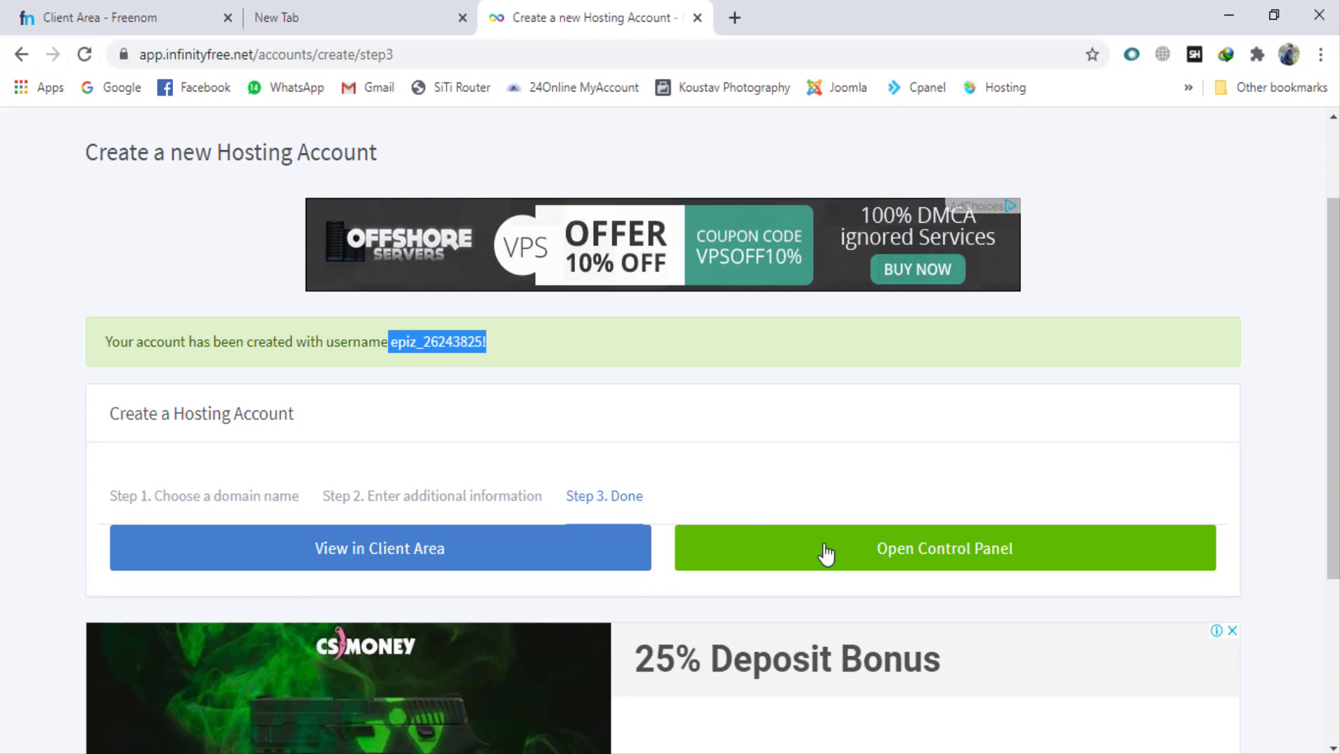
pyautogui.rightClick(447, 533)
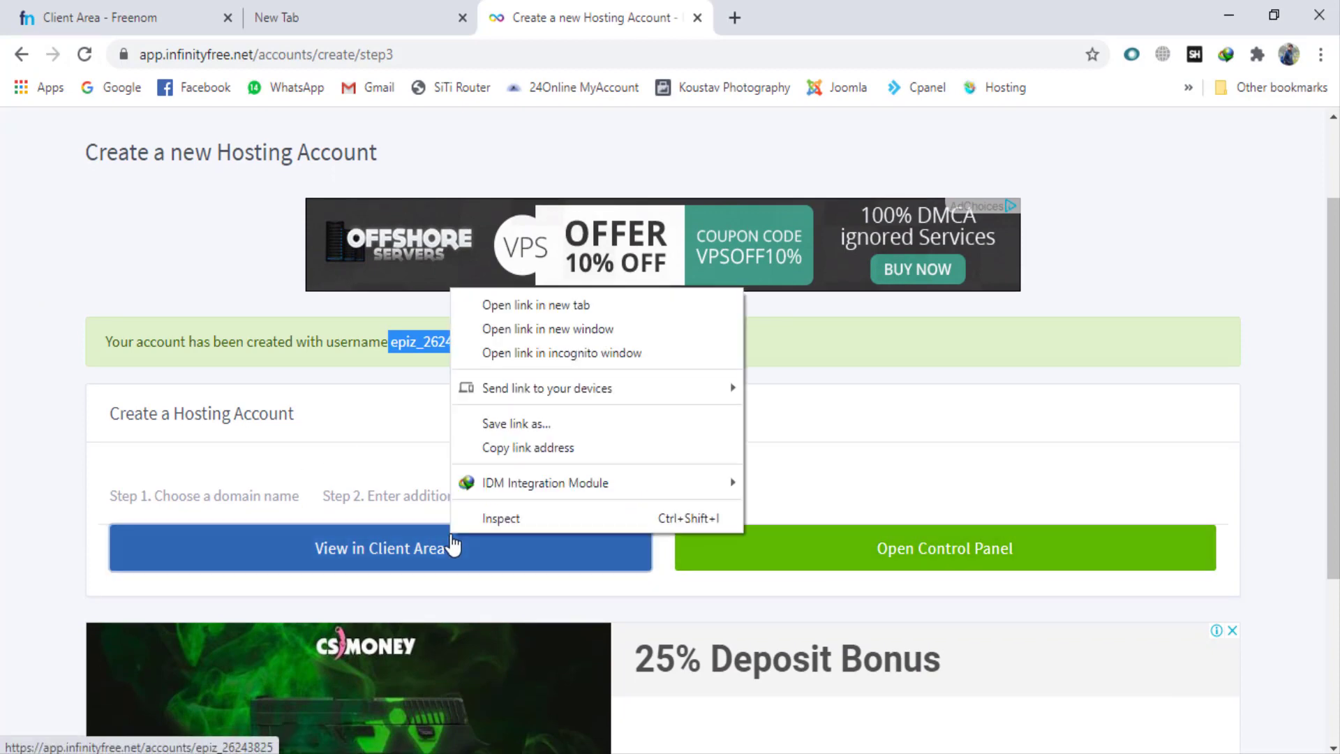
pyautogui.click(534, 298)
pyautogui.click(462, 18)
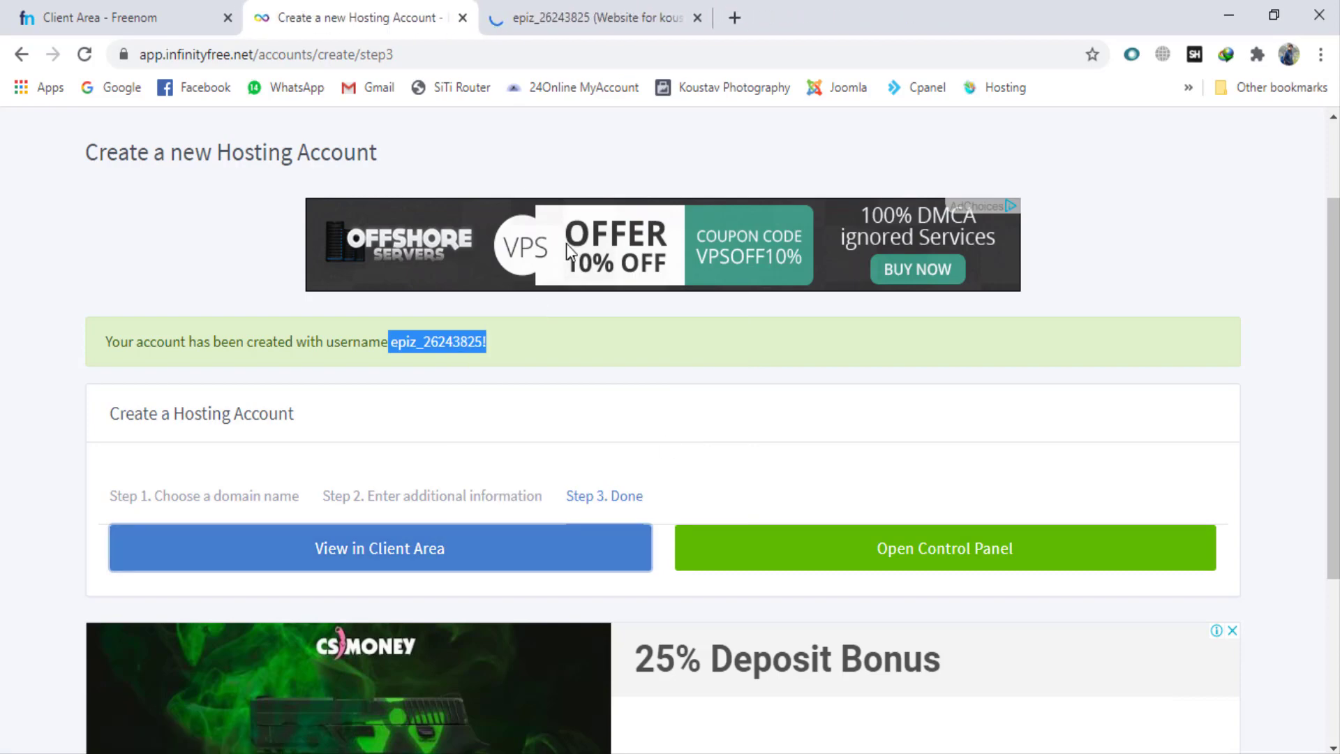
pyautogui.rightClick(770, 545)
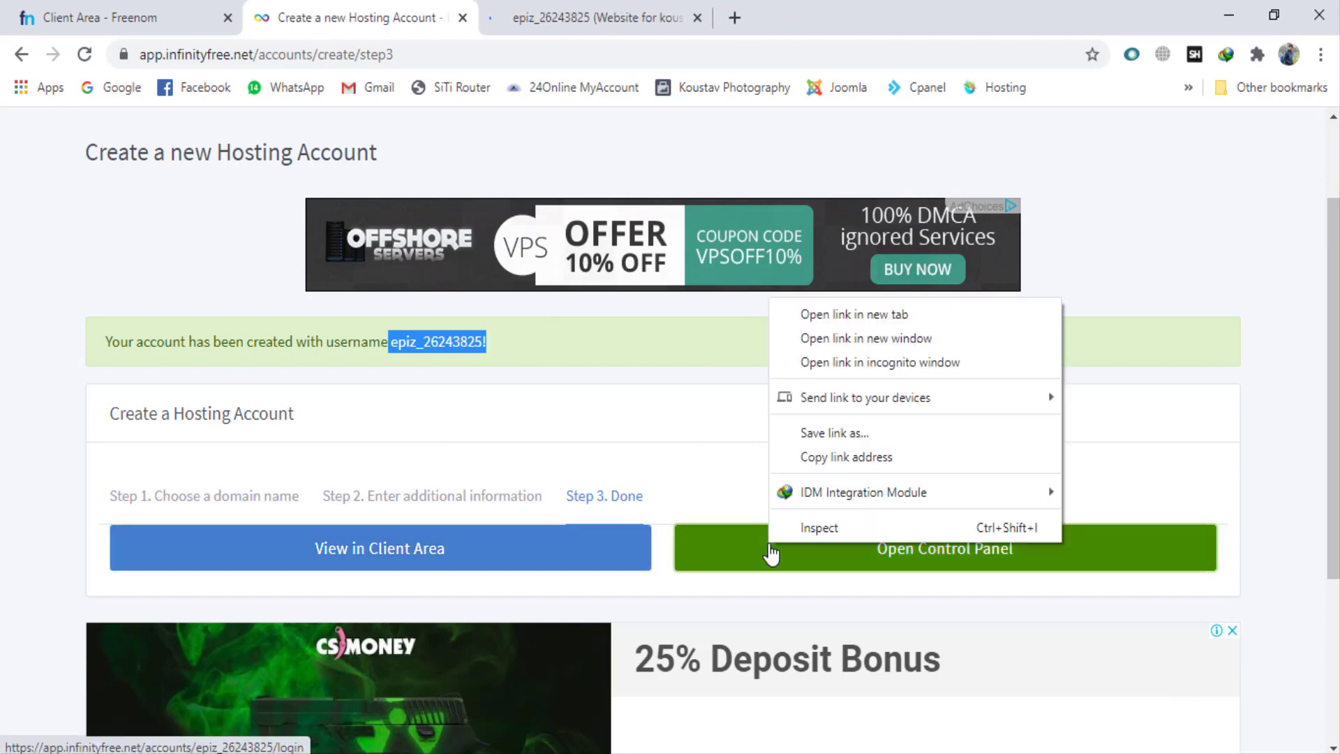
pyautogui.click(846, 321)
# Step: Examine the hosting account's details in the client area, including the FTP hostname, MySQL hostname and database name
pyautogui.click(602, 4)
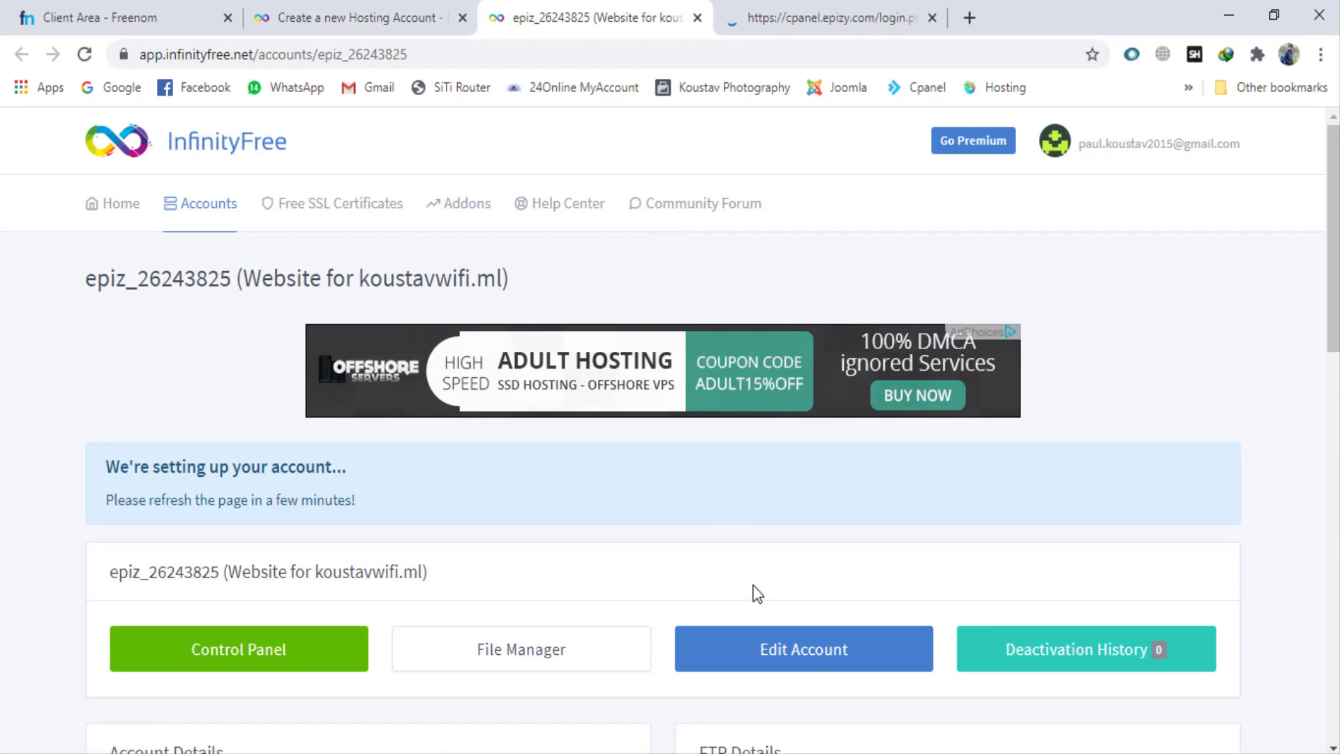
pyautogui.scroll(-5, 754, 586)
pyautogui.scroll(-3, 753, 586)
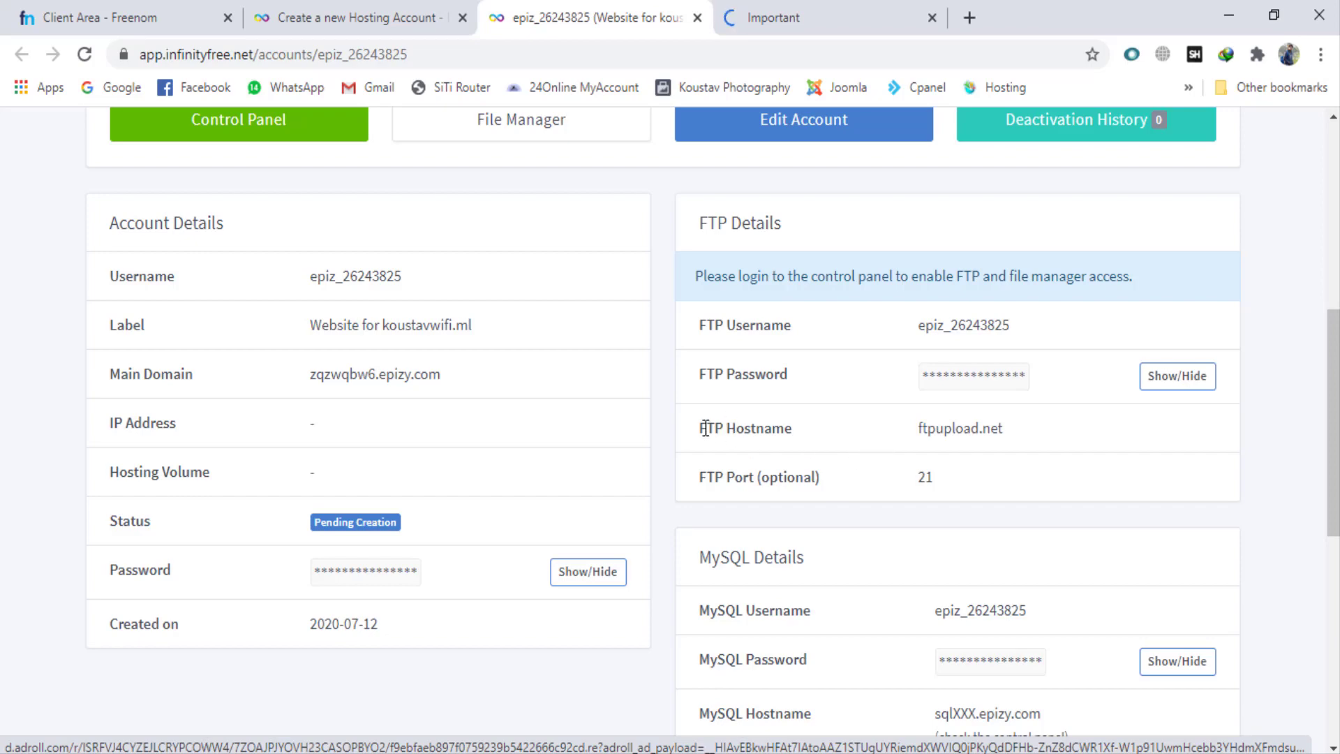
pyautogui.moveTo(922, 425); pyautogui.dragTo(1016, 438)
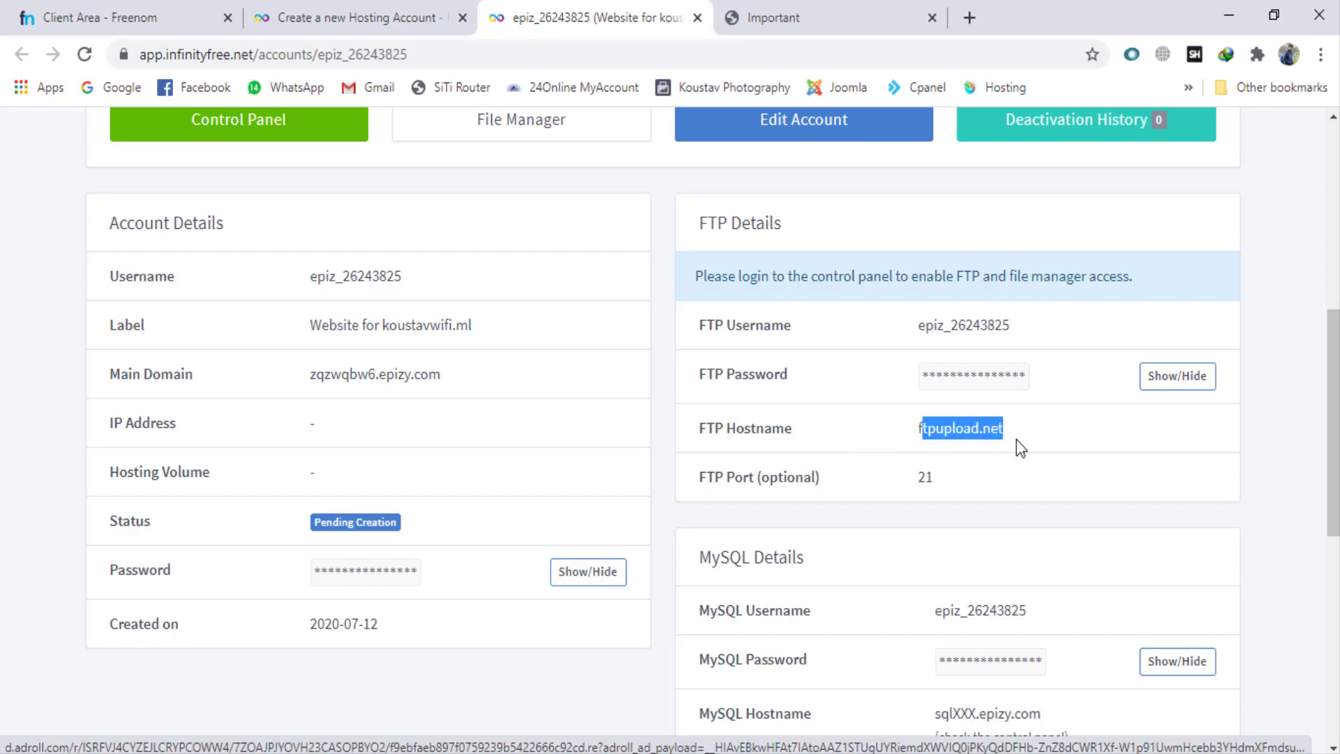
pyautogui.scroll(-4, 892, 564)
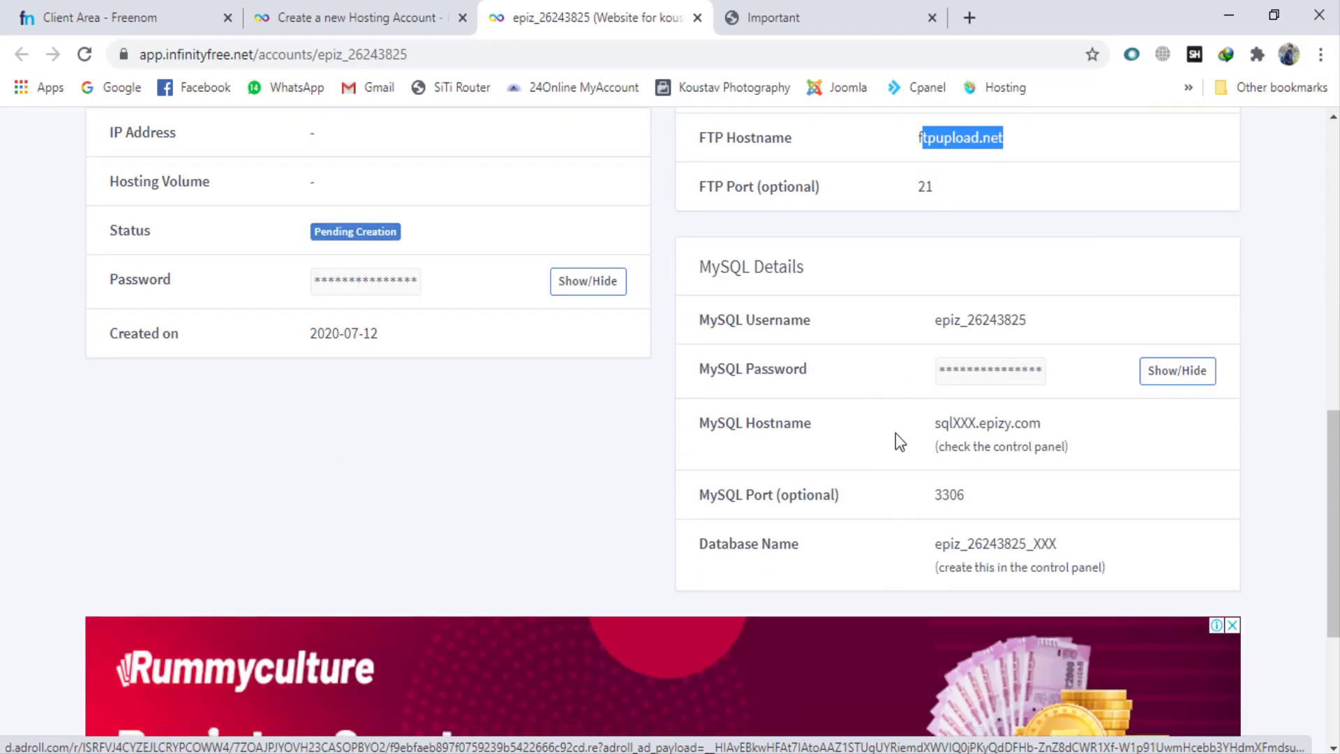
pyautogui.moveTo(937, 427); pyautogui.dragTo(1041, 425)
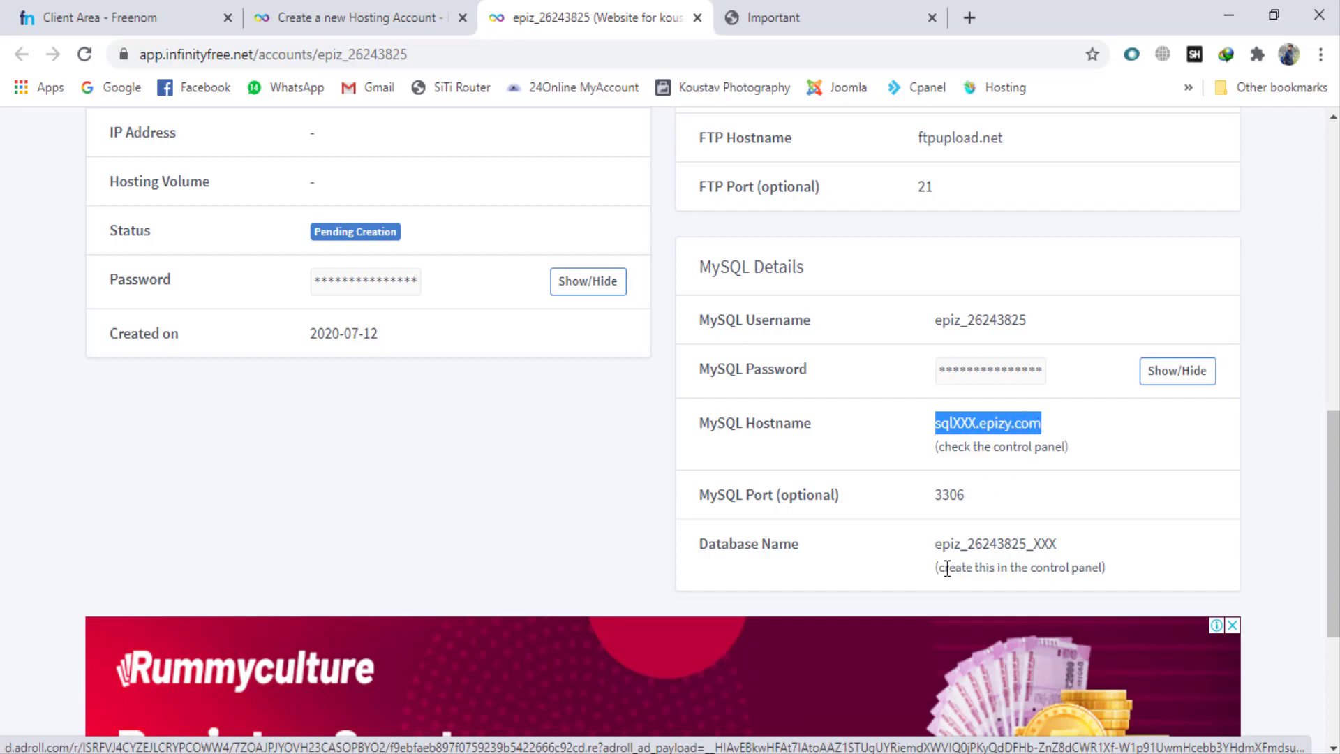
pyautogui.moveTo(934, 543); pyautogui.dragTo(1059, 545)
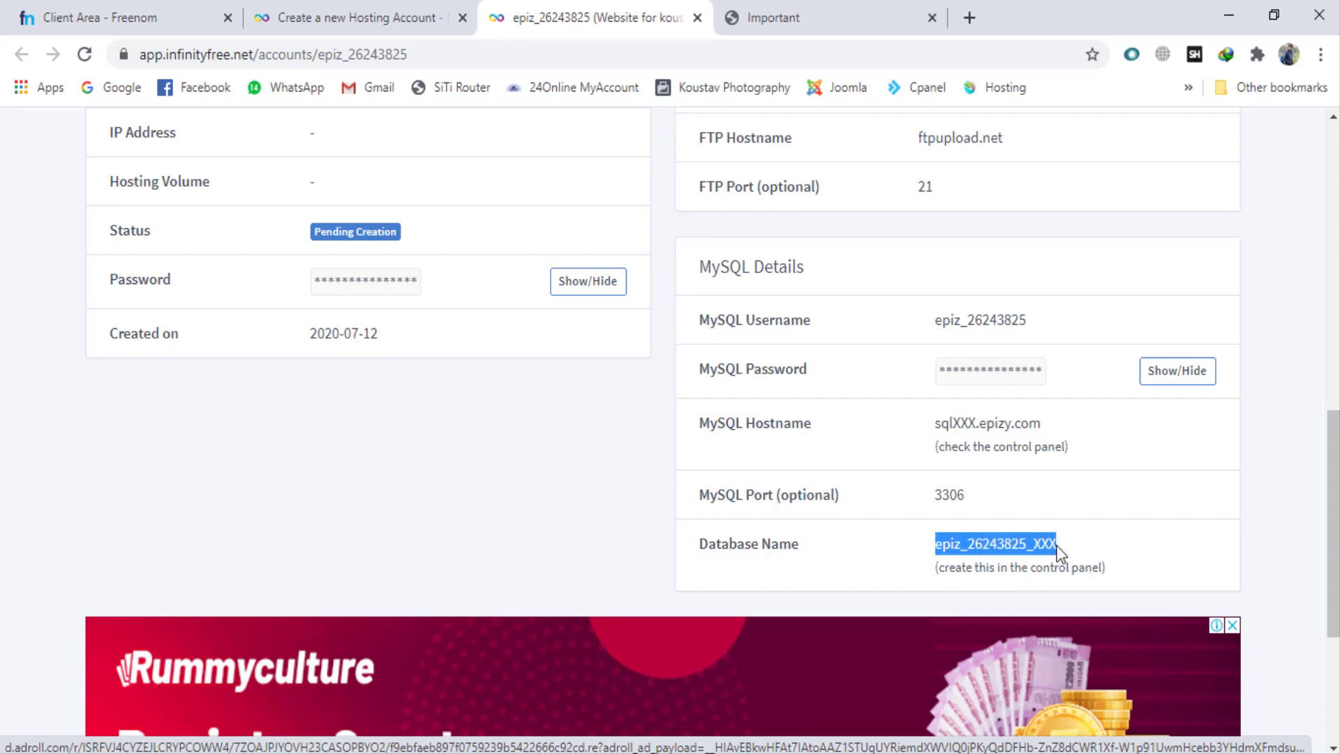
pyautogui.click(392, 449)
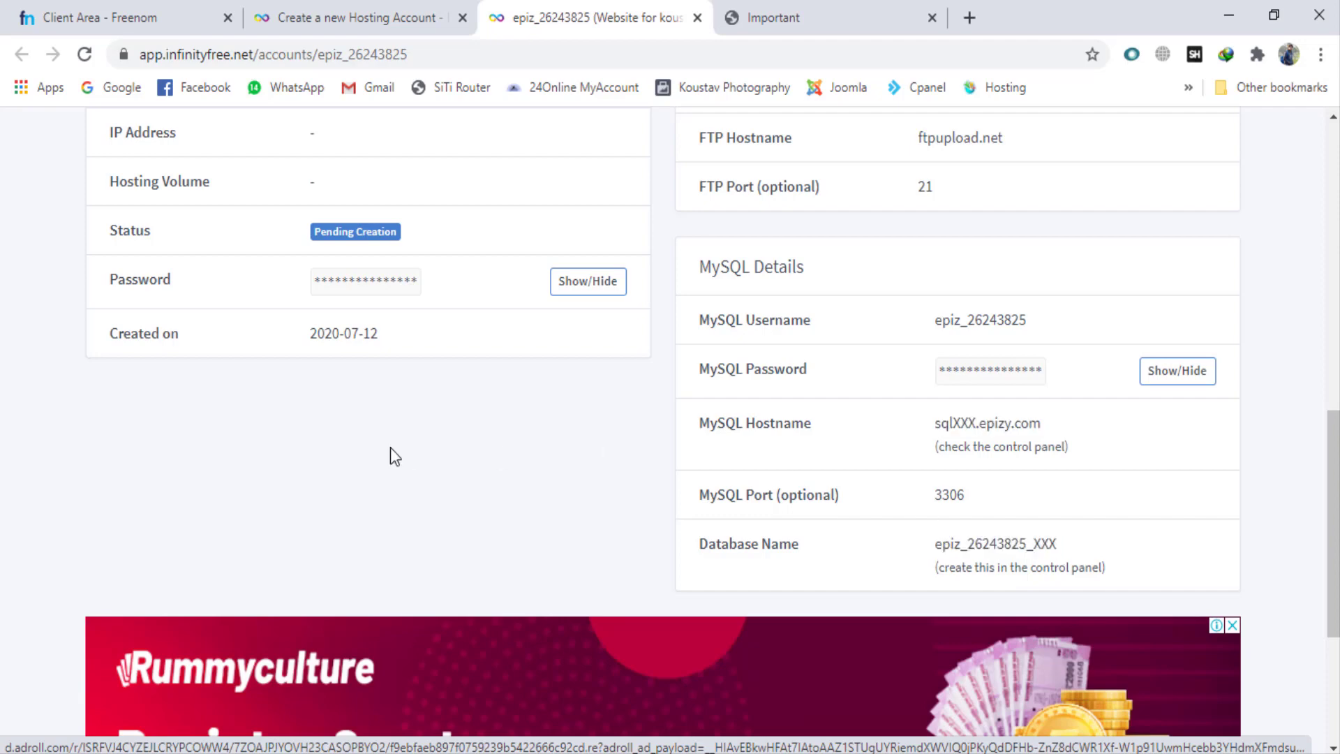
# Step: Try to open the File Manager of the koustavwifi.ml hosting account from its client area page
pyautogui.scroll(8, 391, 449)
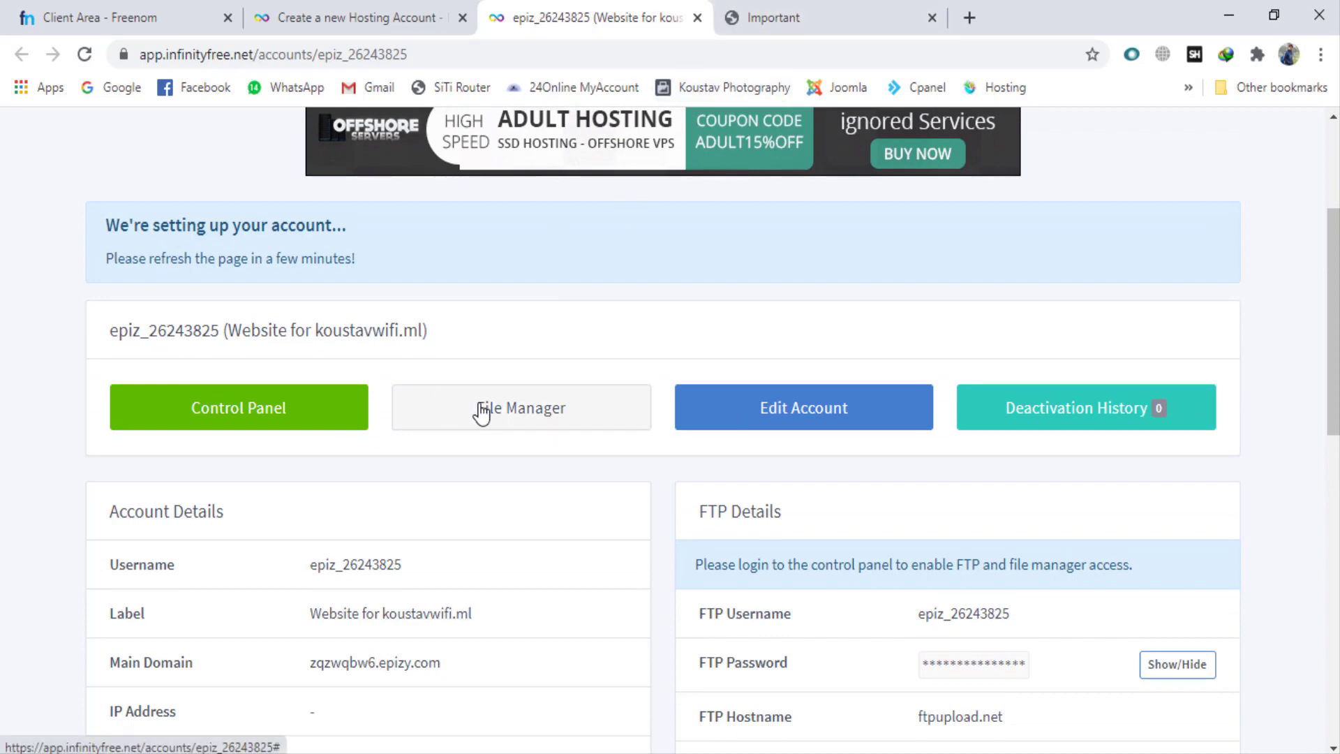
pyautogui.click(508, 412)
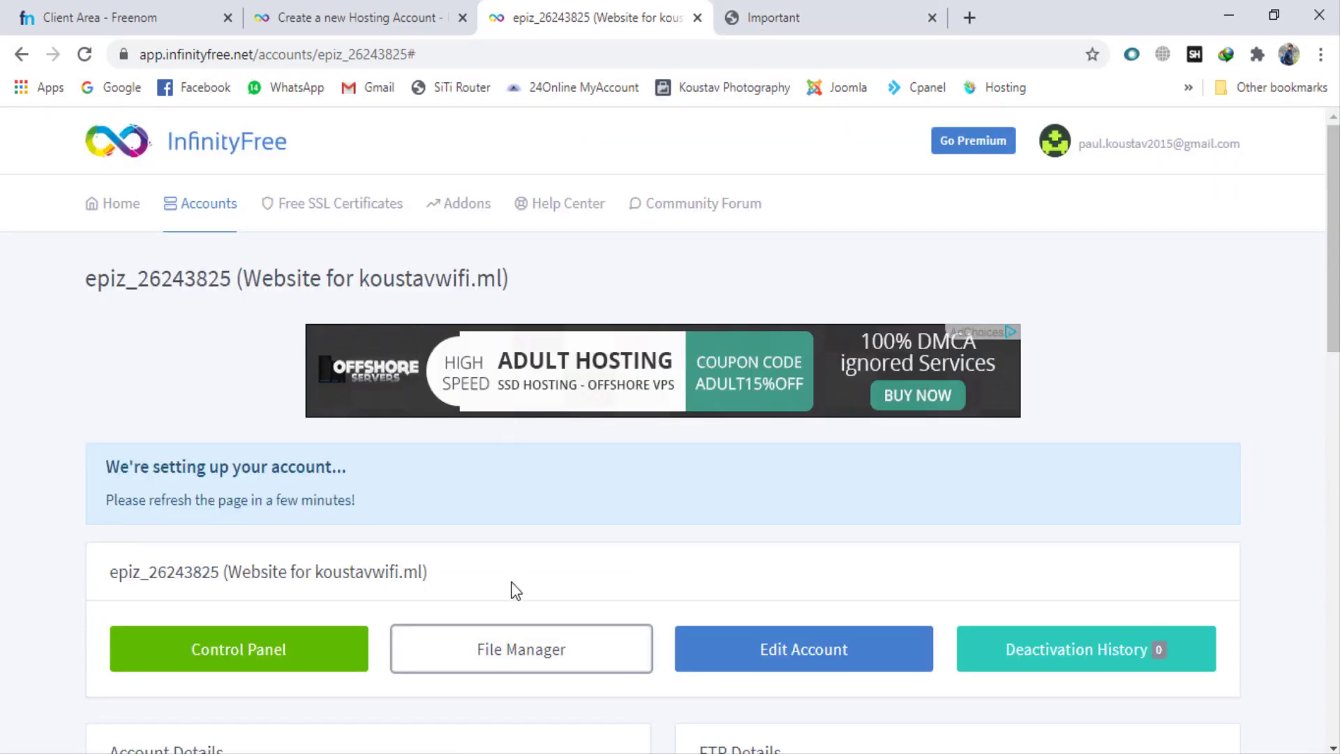
pyautogui.scroll(-5, 509, 655)
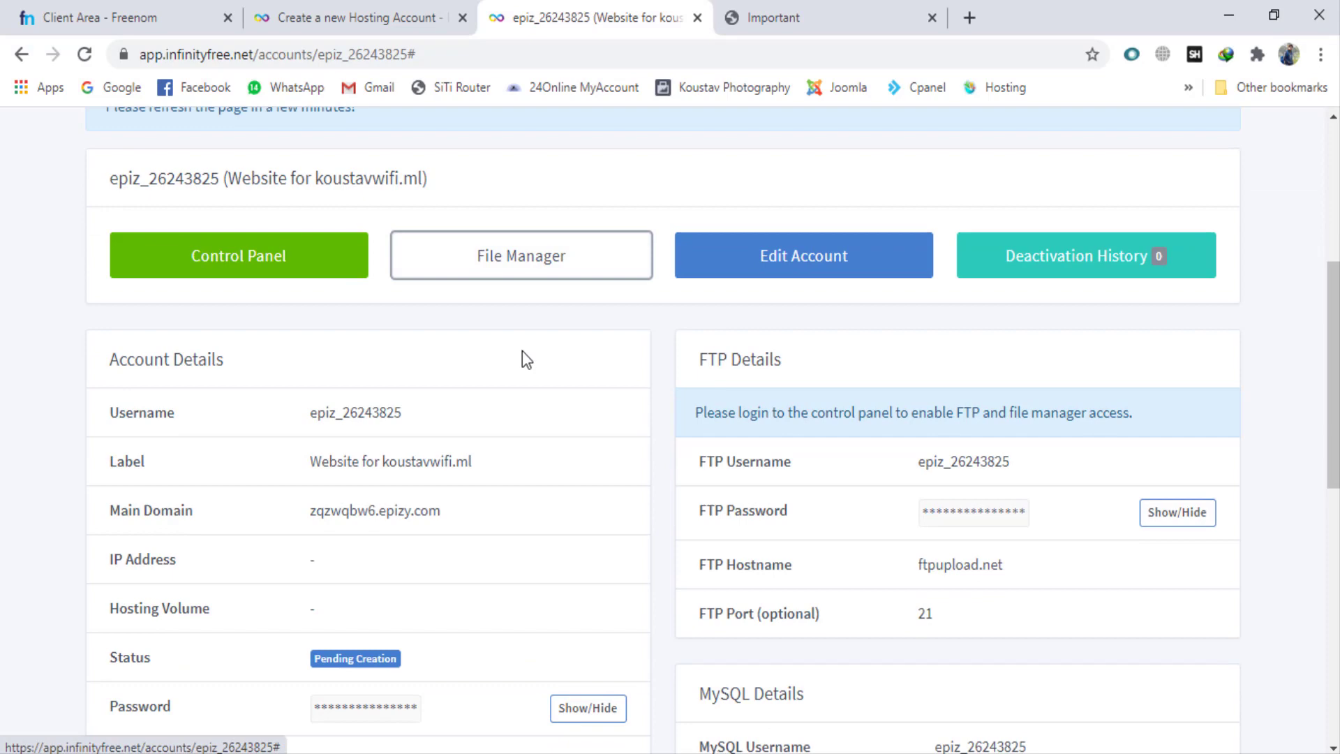
pyautogui.click(524, 268)
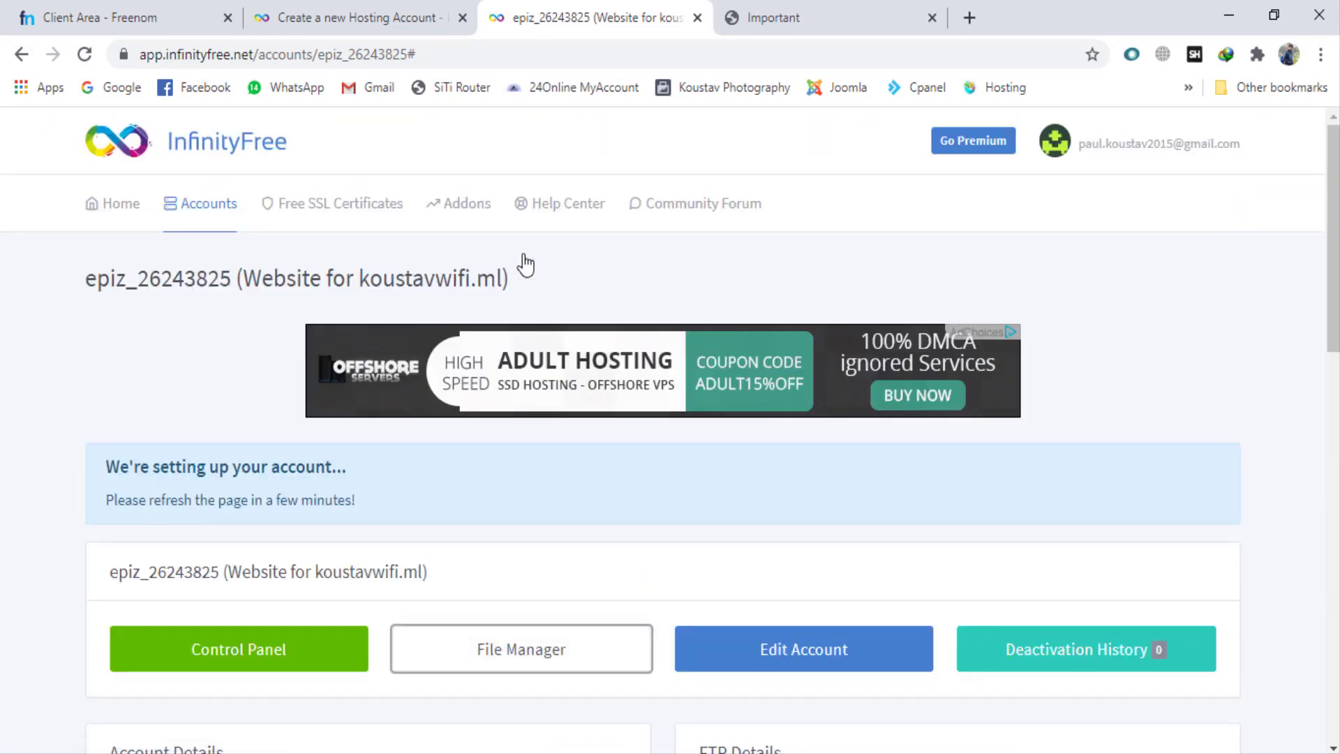
# Step: Return to the hosting control panel's notice page and approve receiving service emails
pyautogui.click(809, 6)
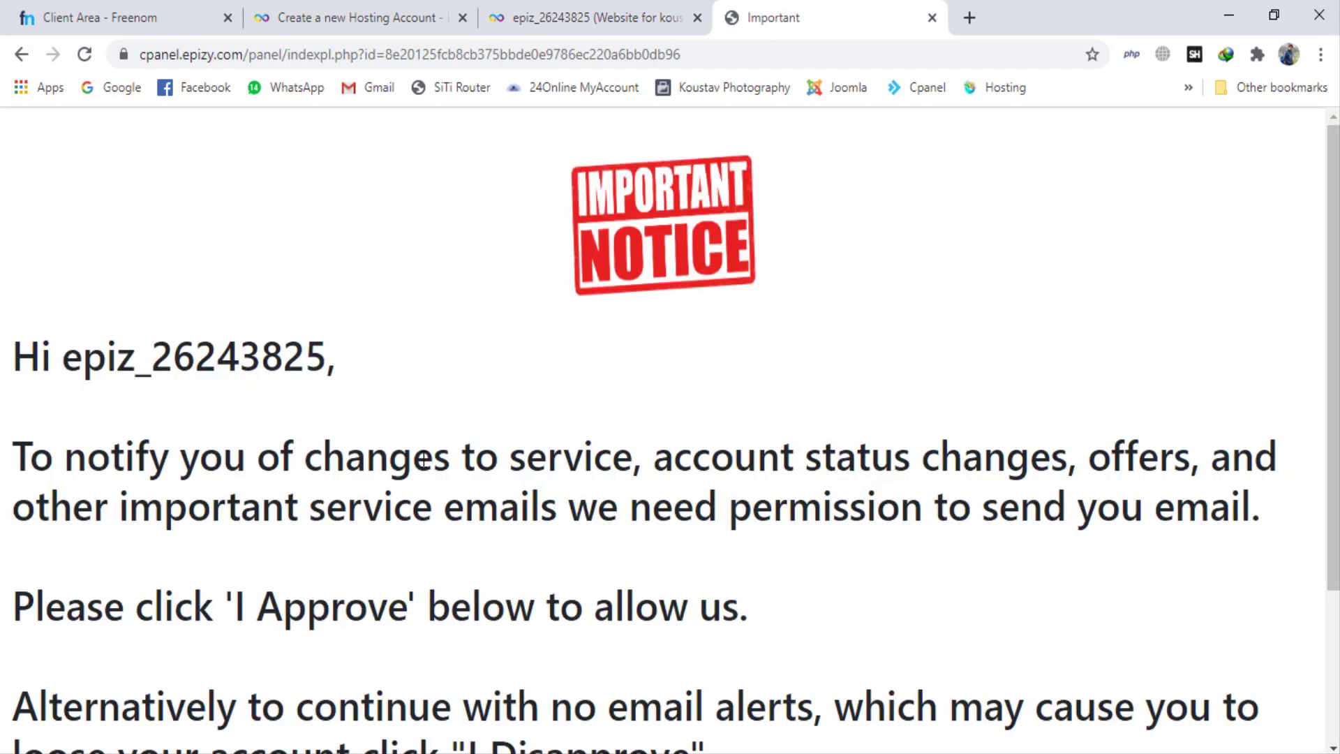
pyautogui.scroll(-3, 423, 459)
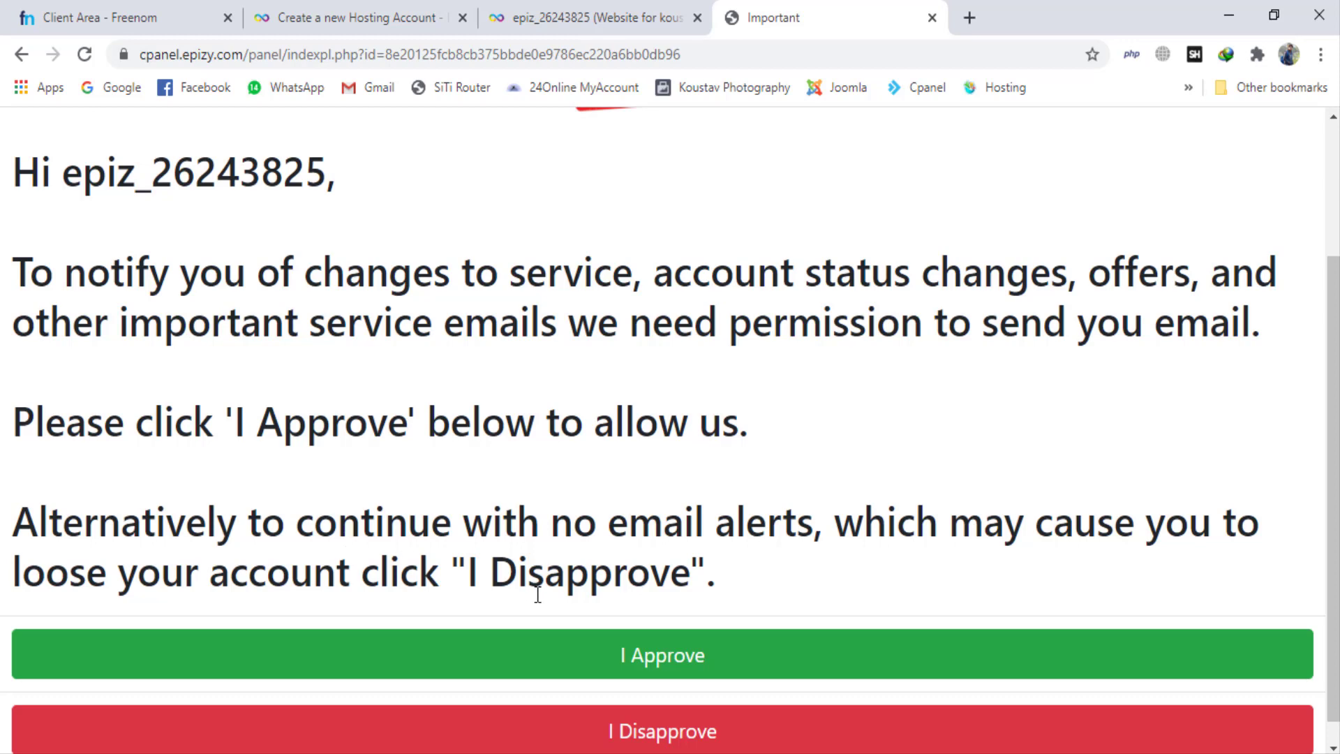
pyautogui.click(657, 657)
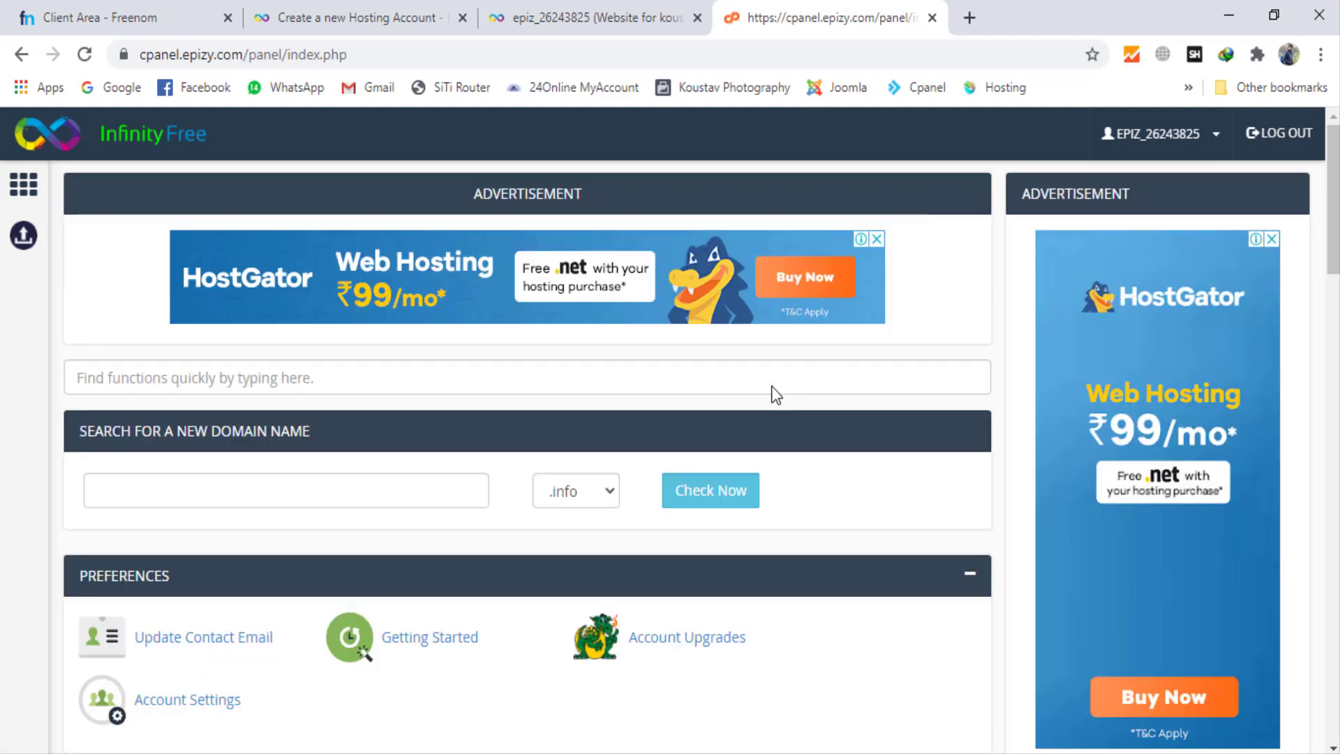
# Step: Dismiss the tall Google advertisement and examine the control panel's file, database, domain, email, security, software and support tools
pyautogui.click(1271, 238)
pyautogui.scroll(-2, 691, 497)
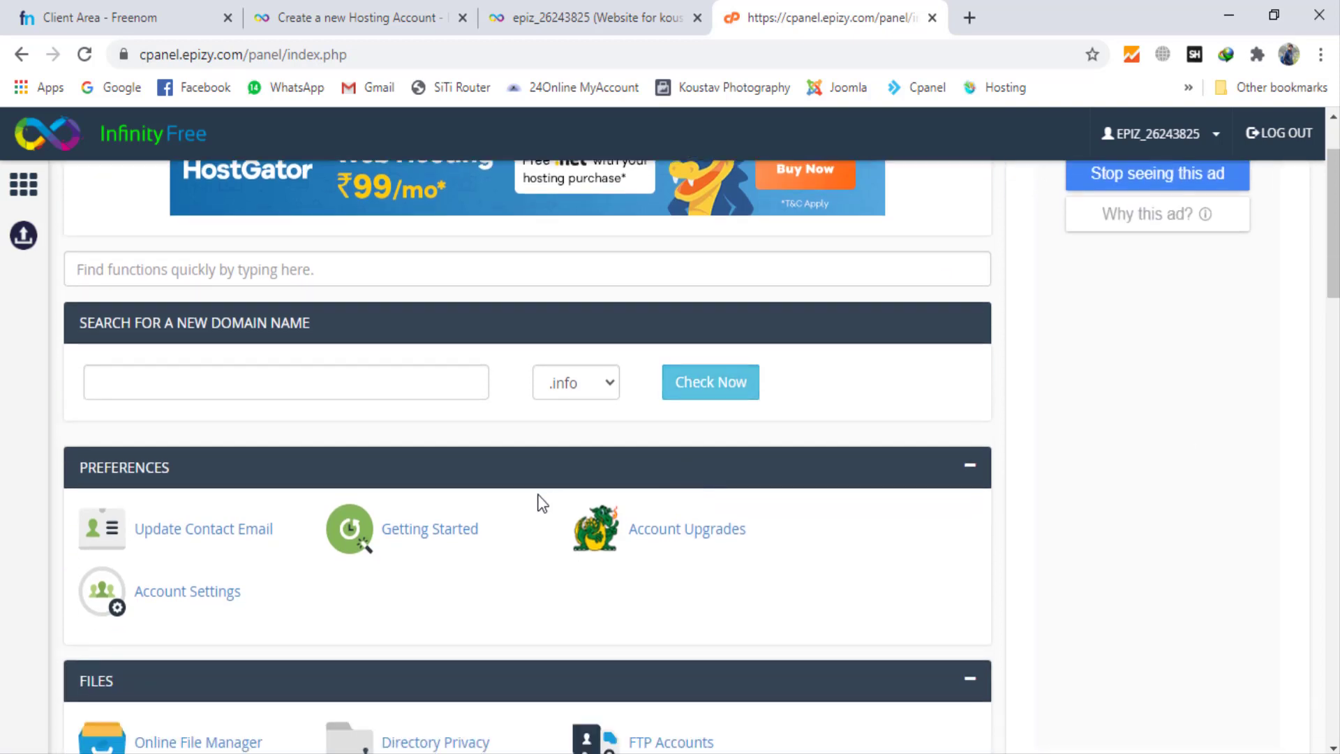
pyautogui.scroll(-2, 539, 497)
pyautogui.scroll(-5, 539, 497)
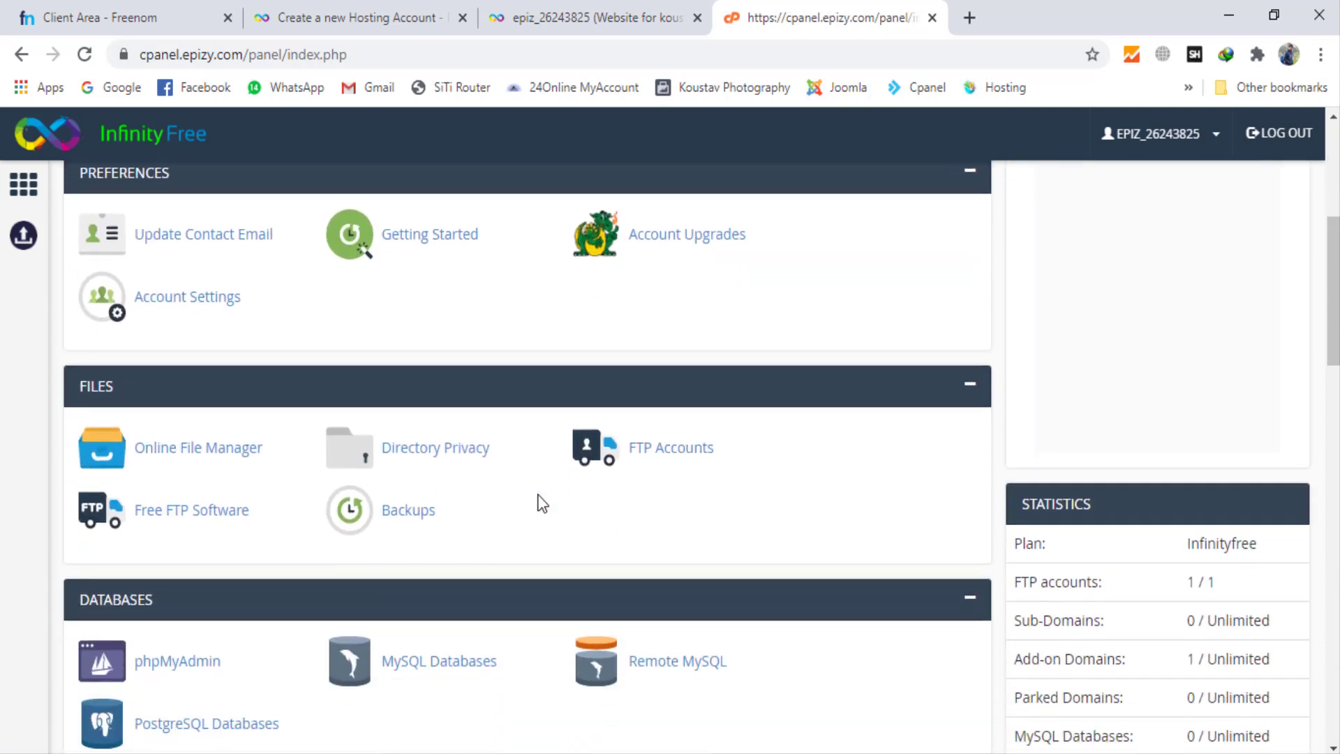
pyautogui.scroll(-10, 543, 502)
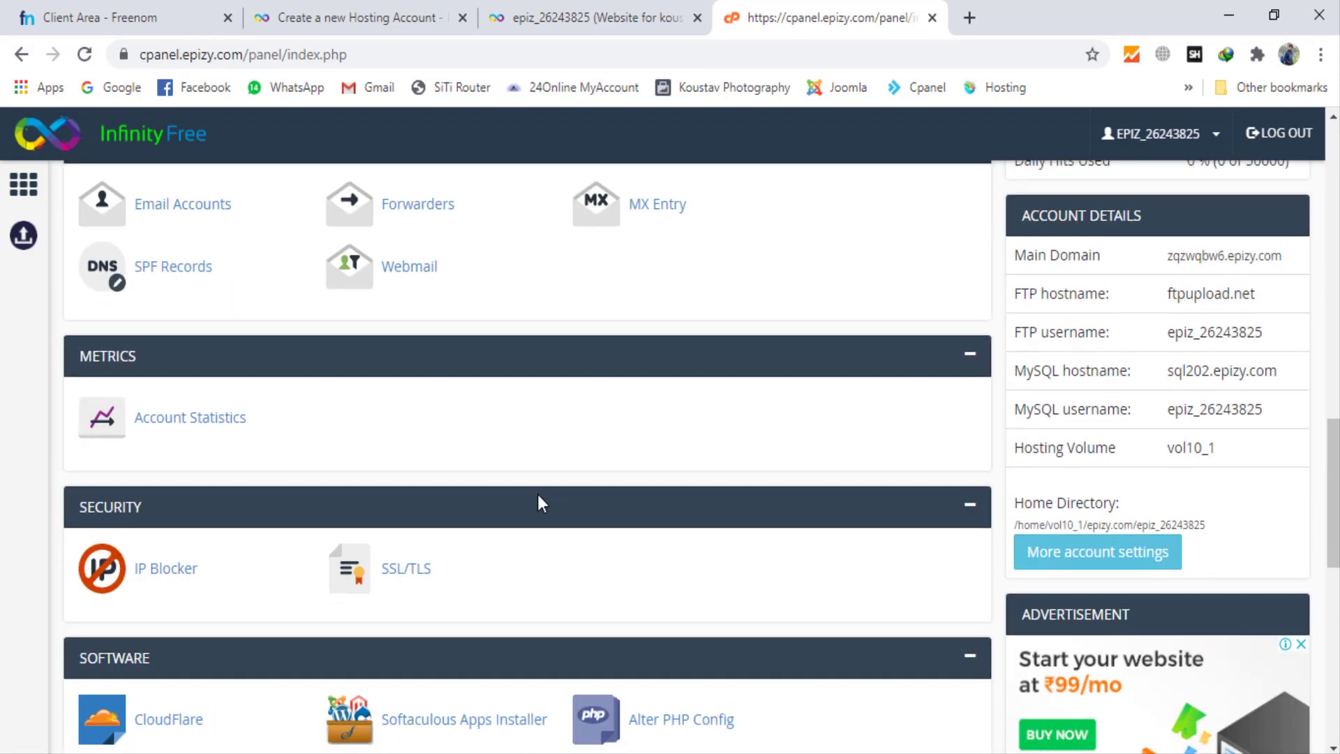
pyautogui.scroll(-5, 542, 503)
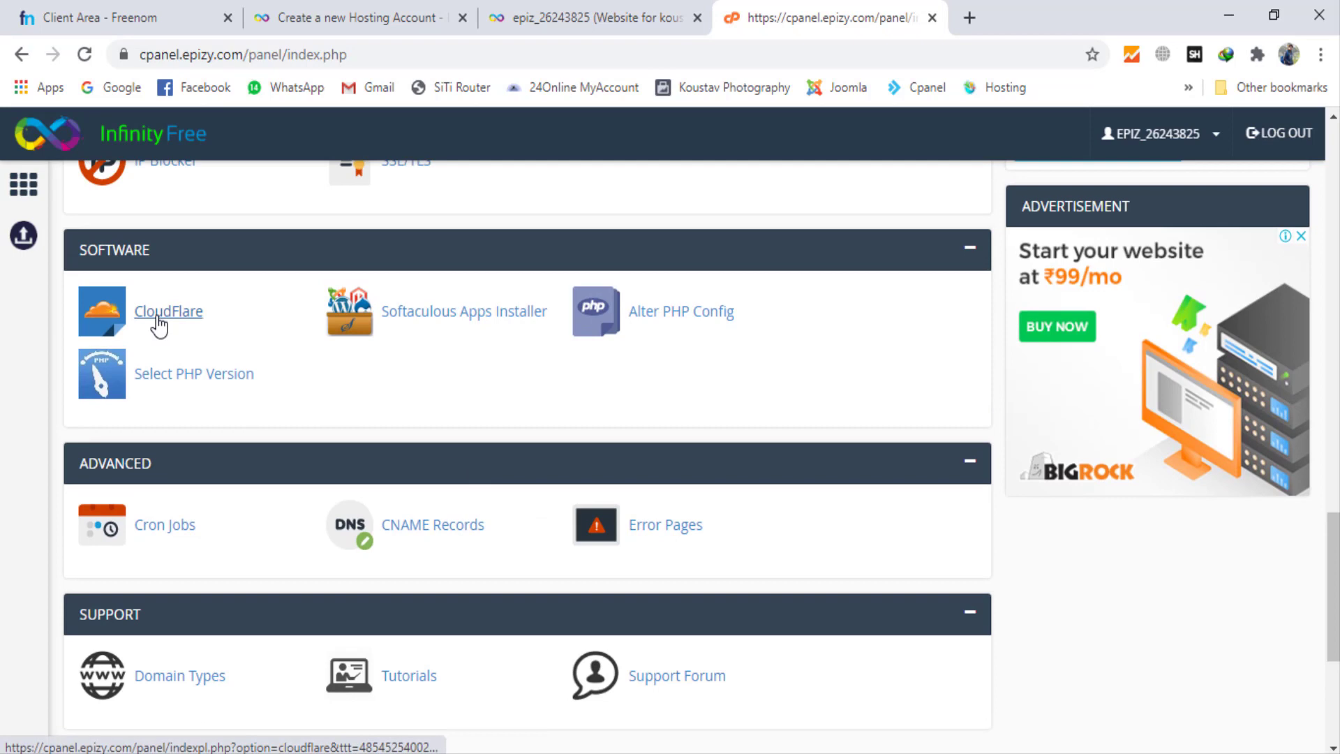
pyautogui.scroll(-5, 500, 461)
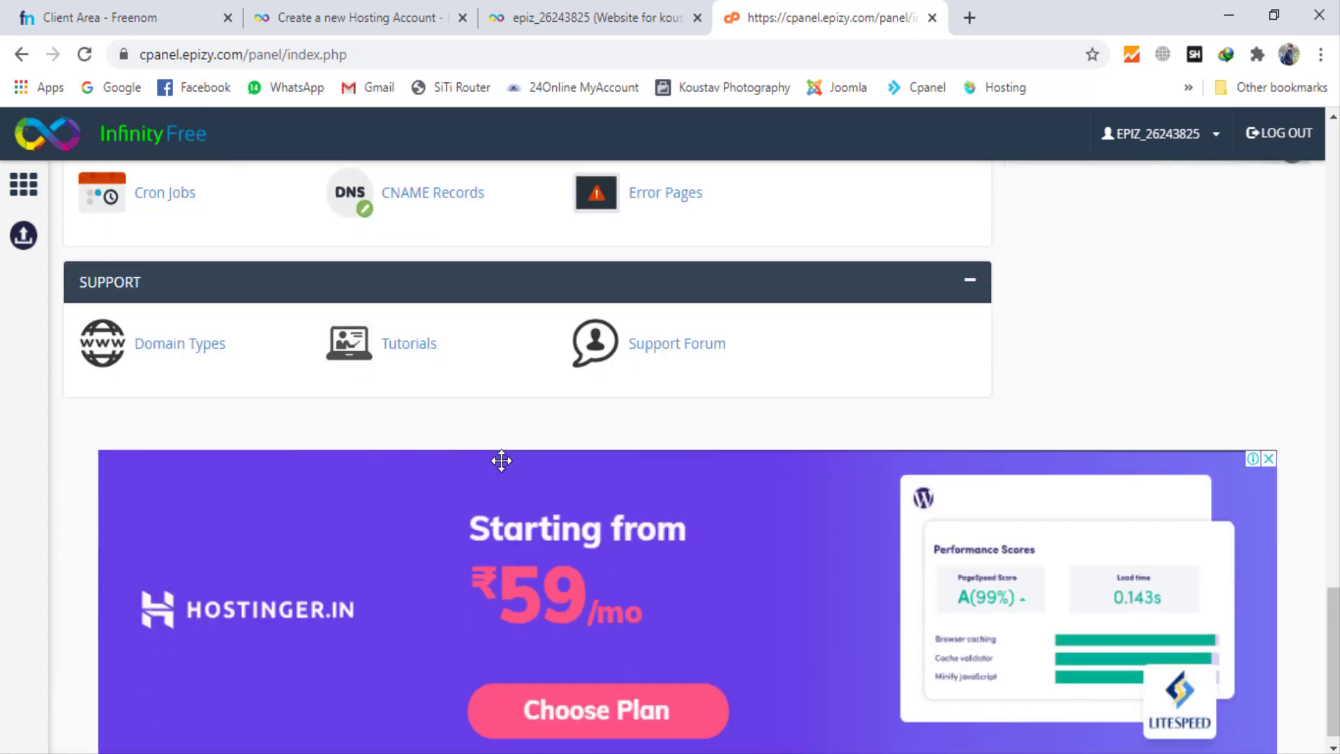
pyautogui.scroll(10, 501, 461)
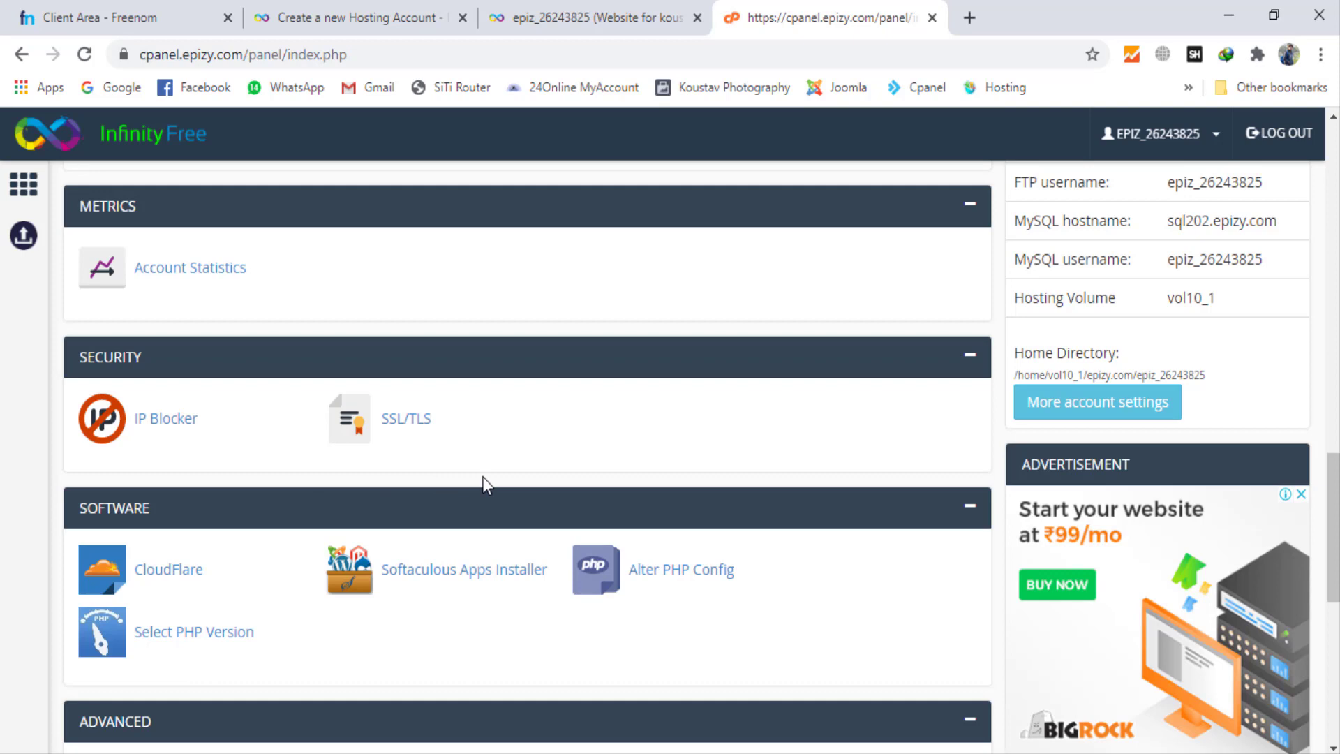
pyautogui.scroll(6, 483, 477)
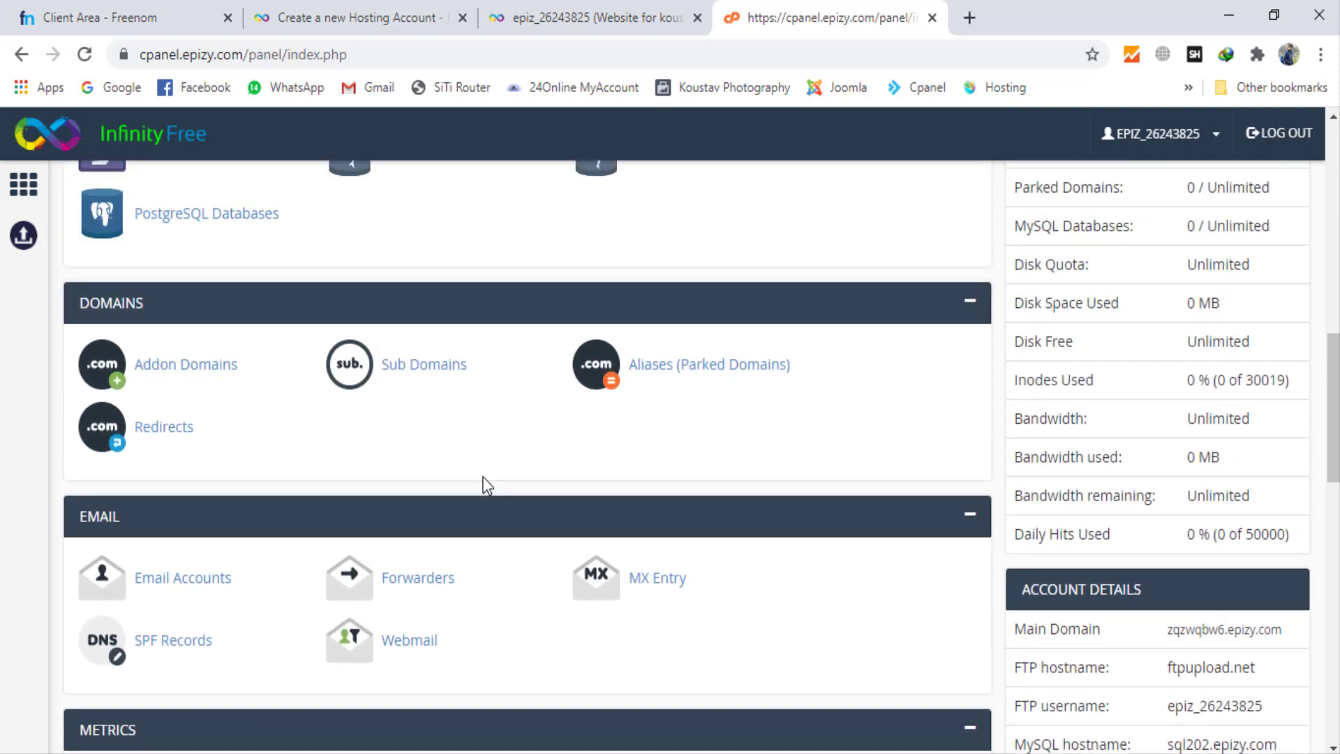
pyautogui.scroll(3, 488, 485)
pyautogui.scroll(5, 487, 486)
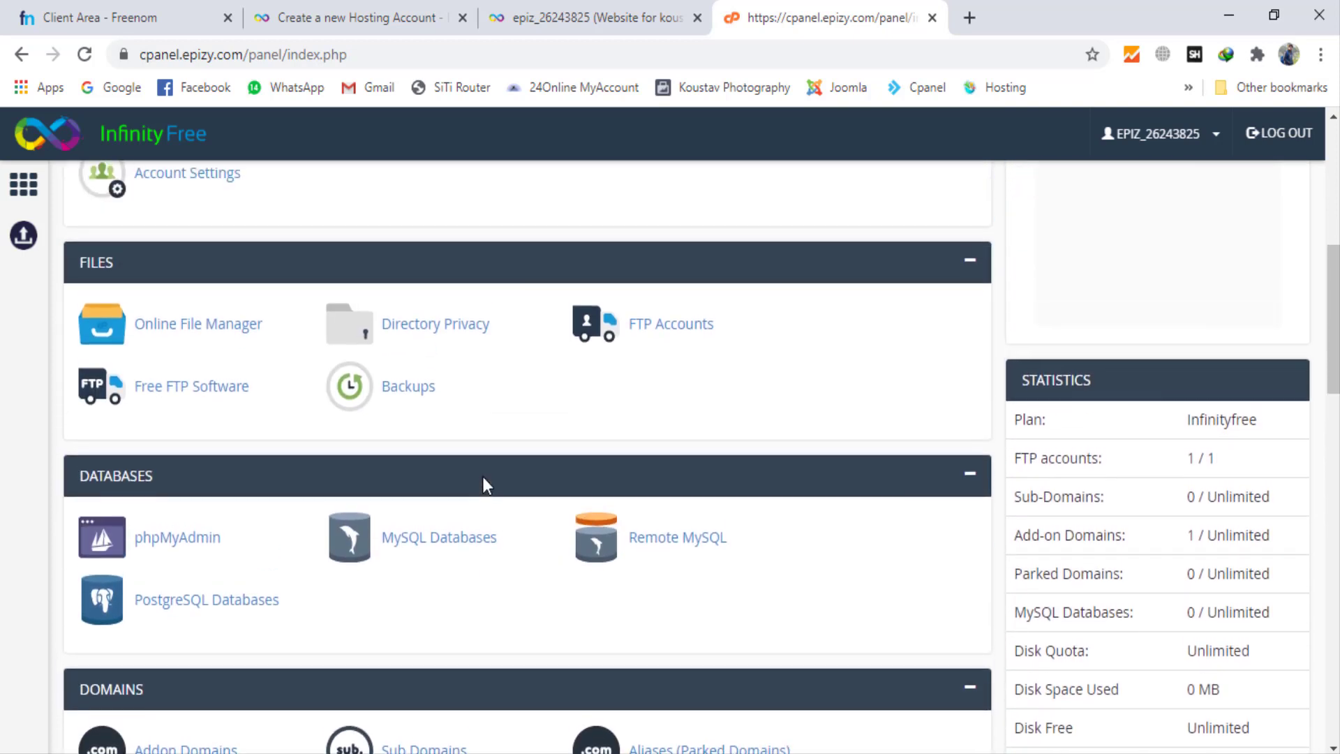
pyautogui.scroll(3, 487, 485)
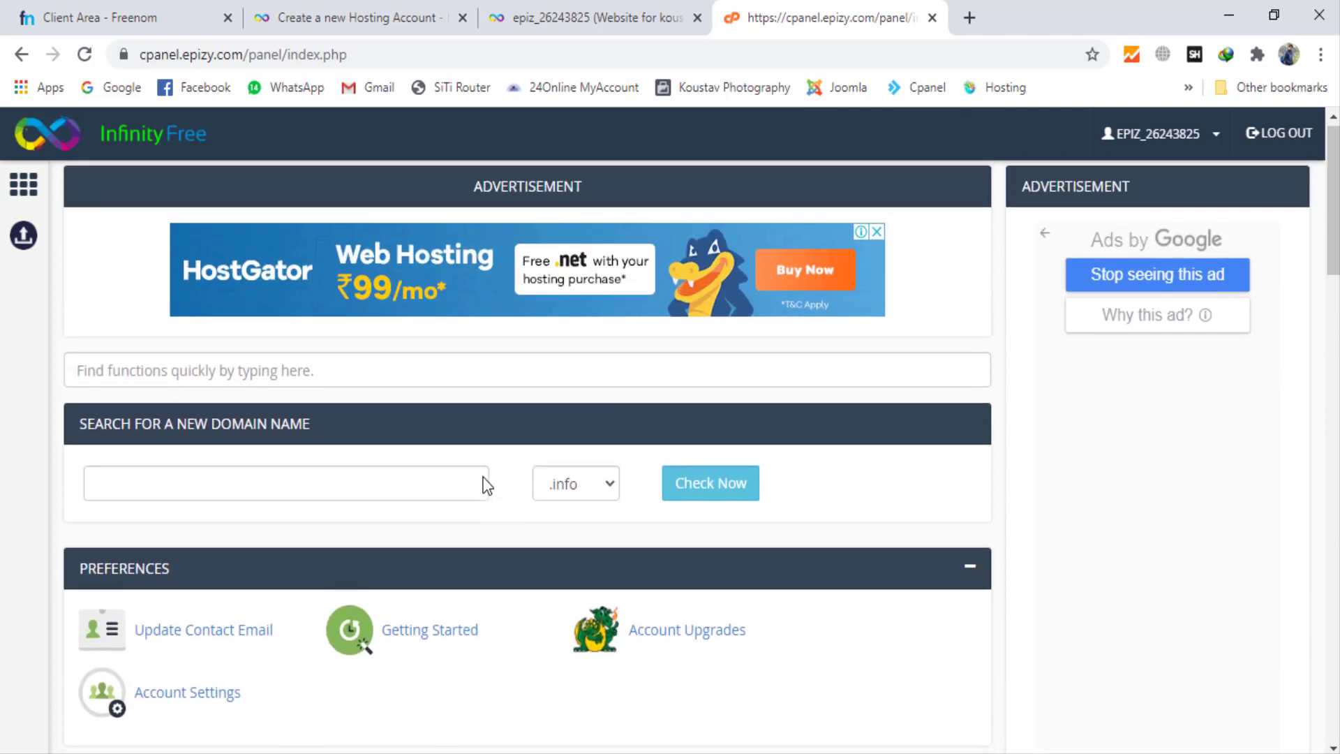
# Step: Open the Softaculous Apps Installer from the control panel's software section and start the WordPress installation form
pyautogui.scroll(-6, 486, 484)
pyautogui.scroll(-9, 484, 477)
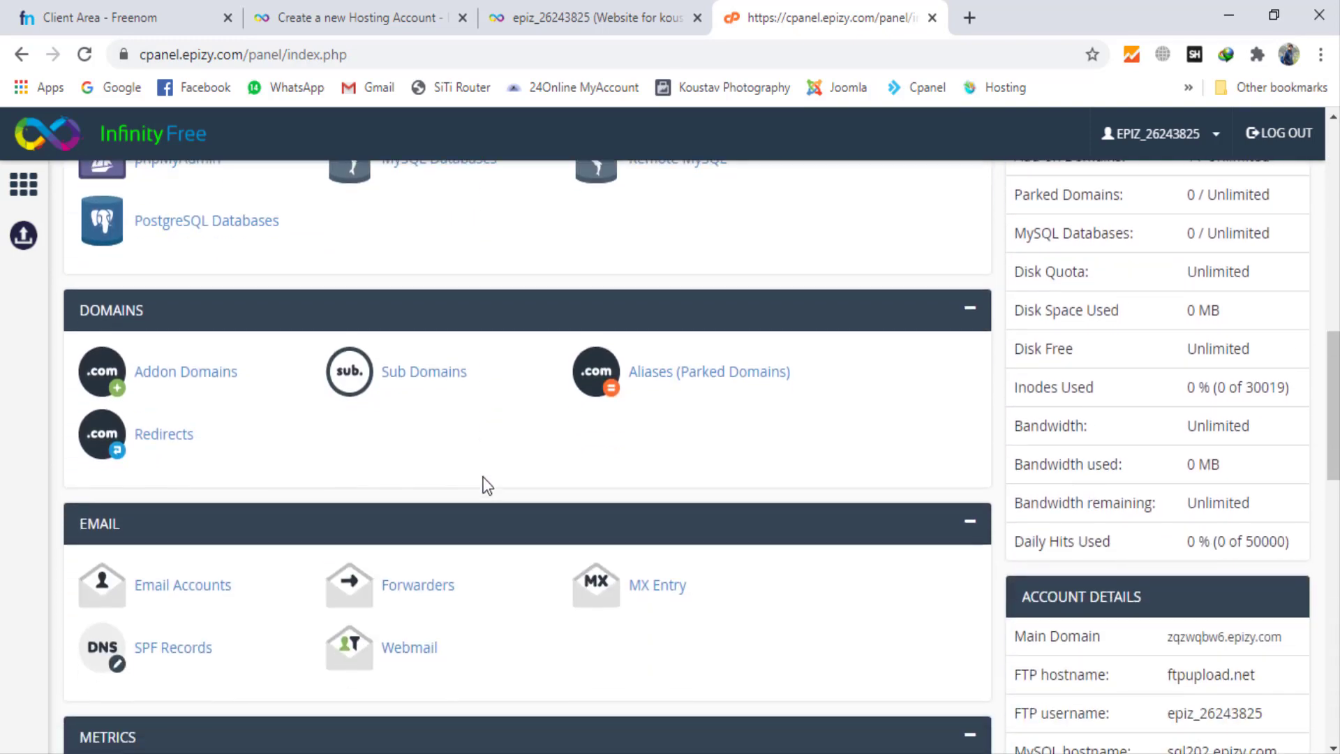
pyautogui.scroll(-4, 484, 478)
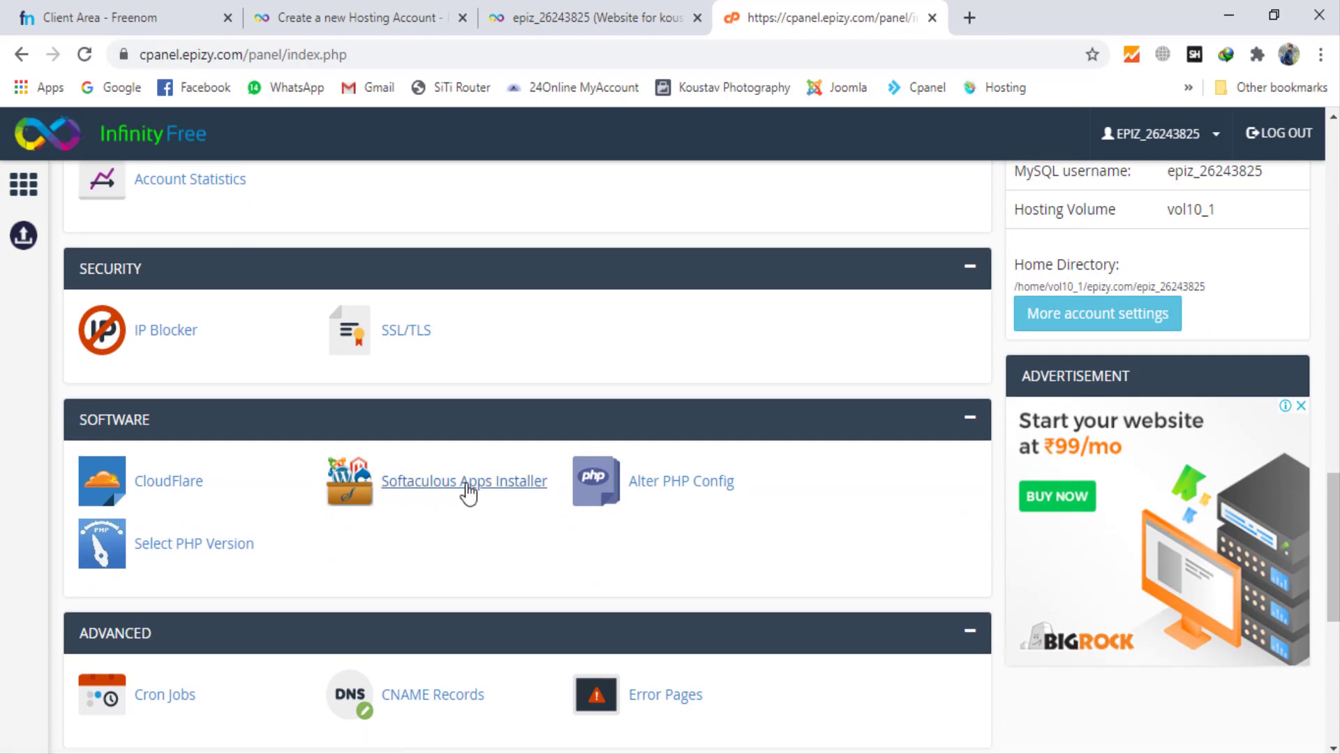
pyautogui.click(438, 489)
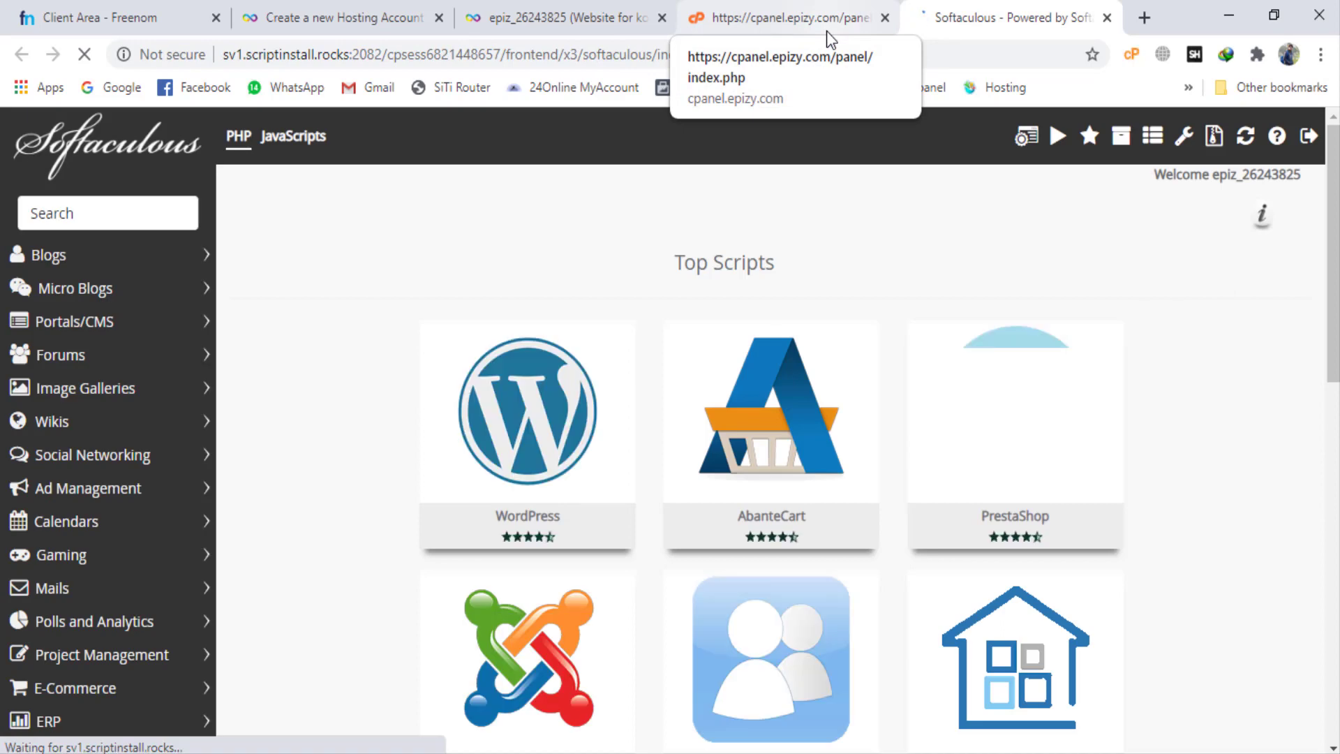
pyautogui.moveTo(514, 424)
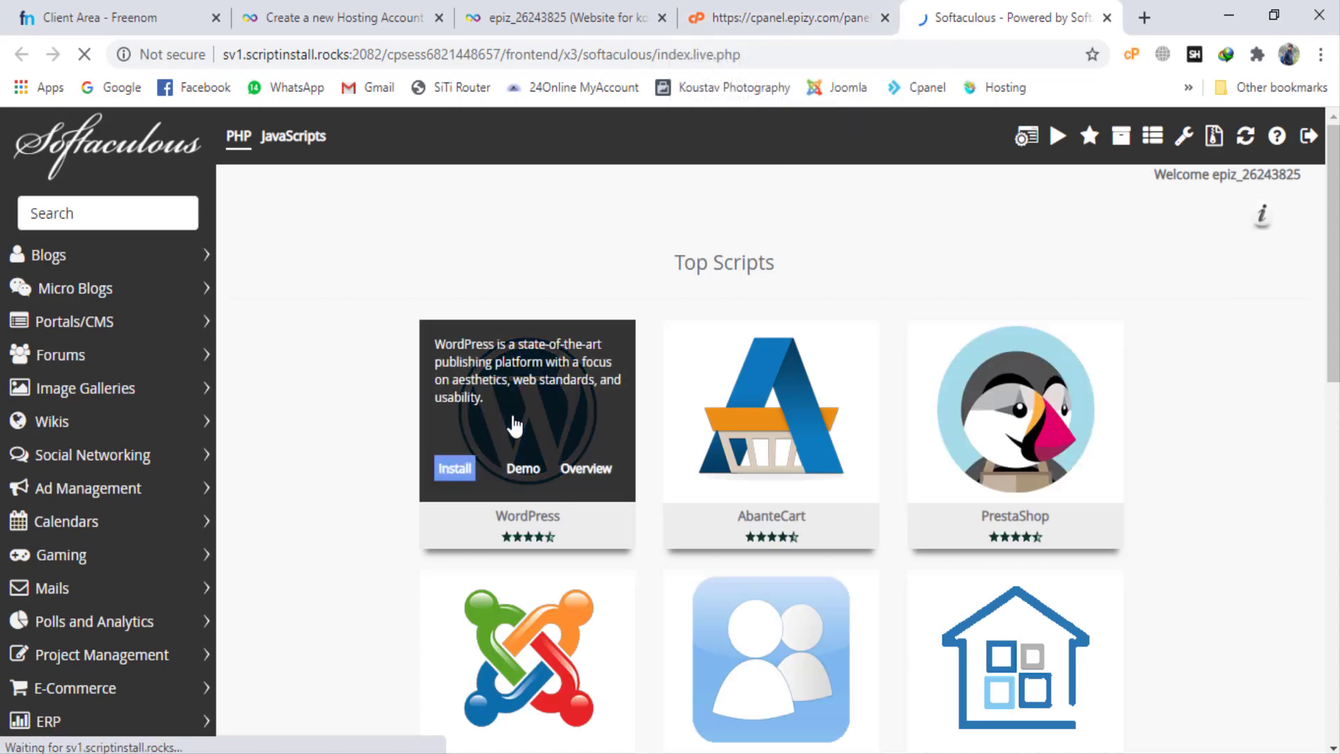
pyautogui.click(457, 469)
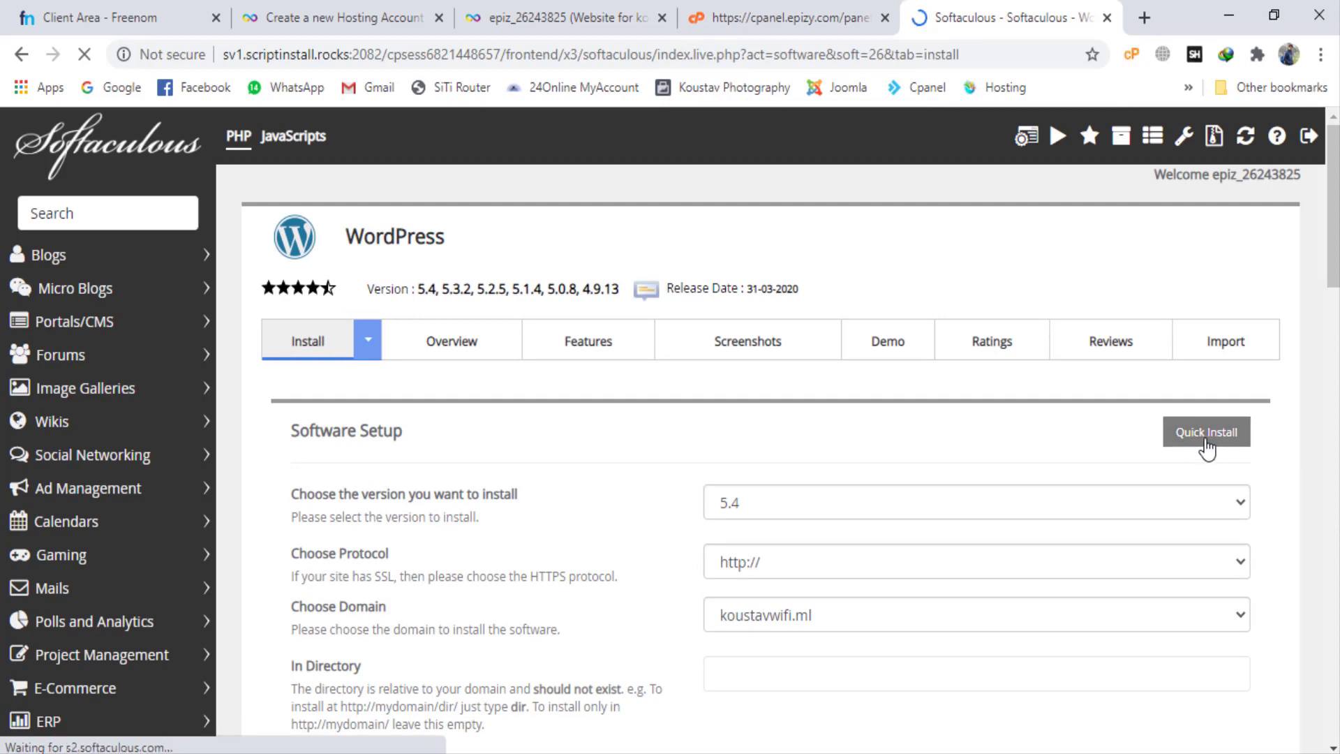
# Step: Set the WordPress site name to "Koustav WiFi Tutorial" in the site settings
pyautogui.scroll(-1, 956, 449)
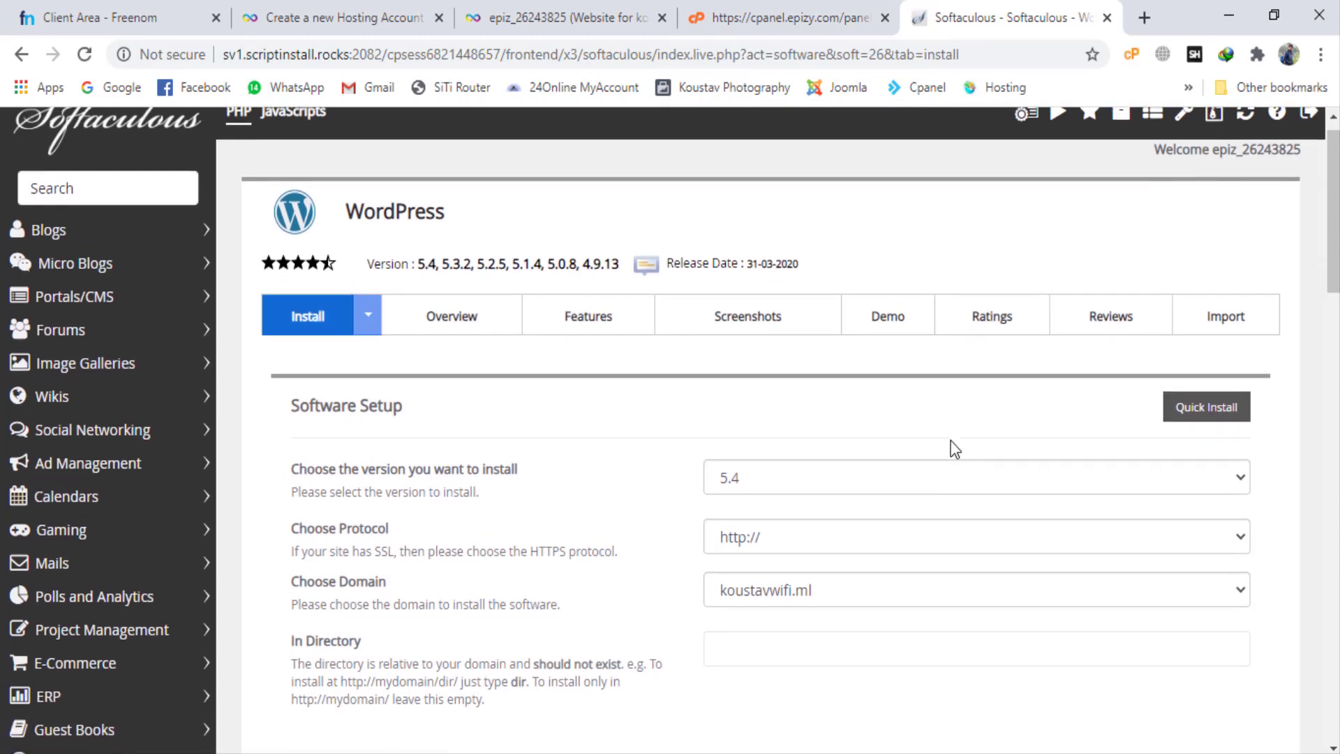
pyautogui.scroll(-3, 955, 449)
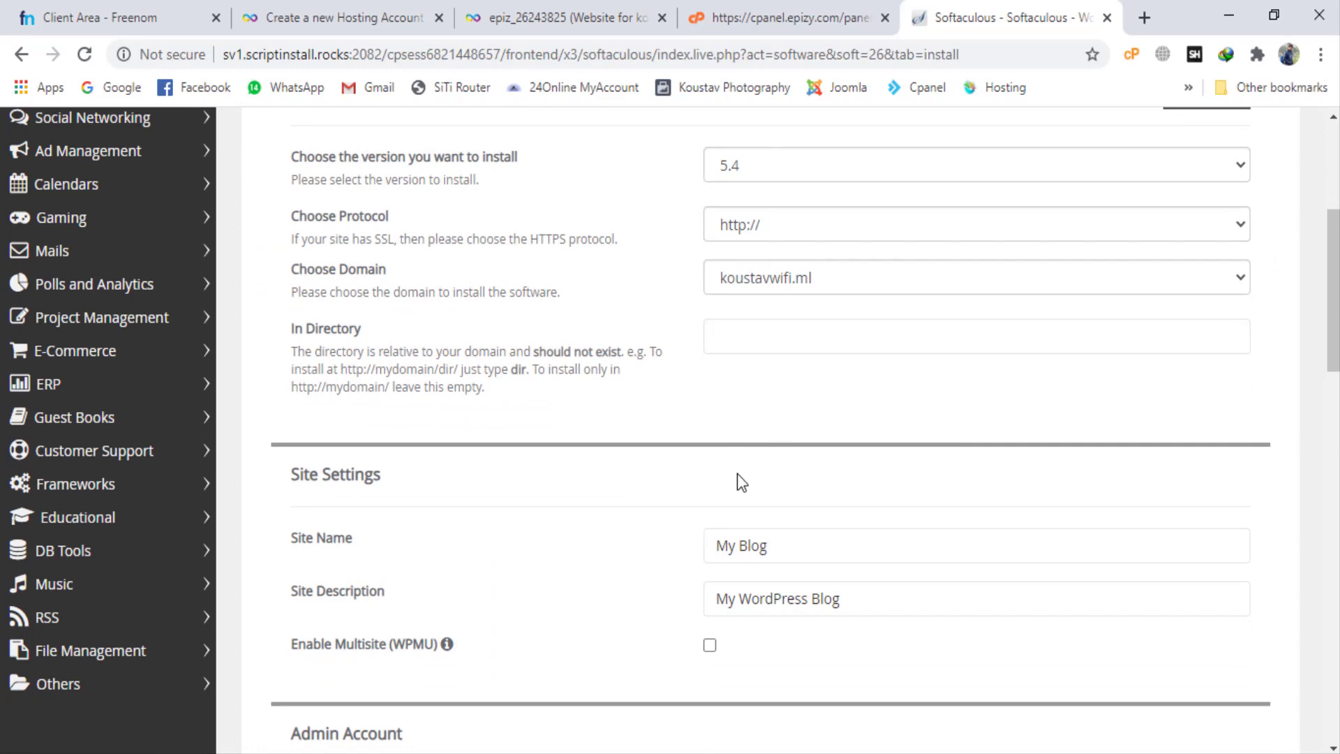
pyautogui.scroll(-3, 738, 474)
pyautogui.moveTo(780, 270); pyautogui.dragTo(668, 266)
pyautogui.write('Kous')
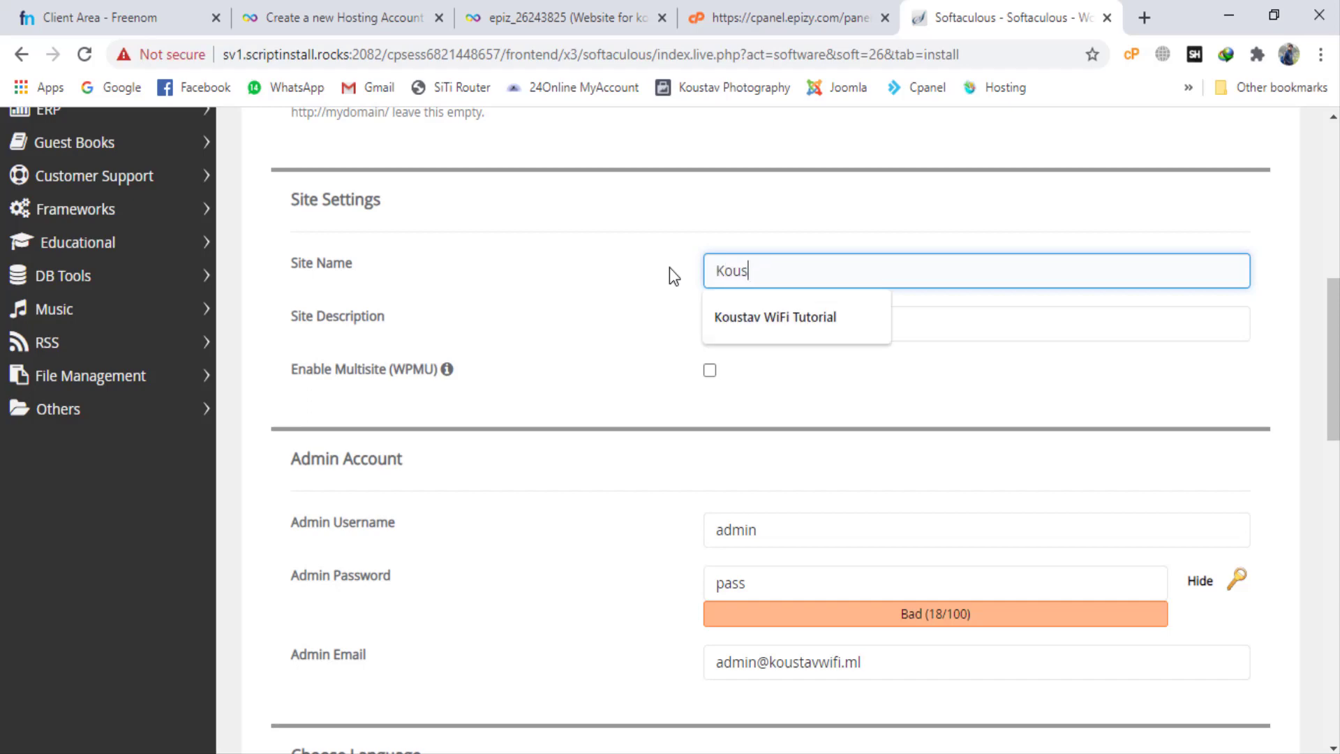
pyautogui.write('tav WiFi')
pyautogui.click(683, 309)
pyautogui.click(820, 271)
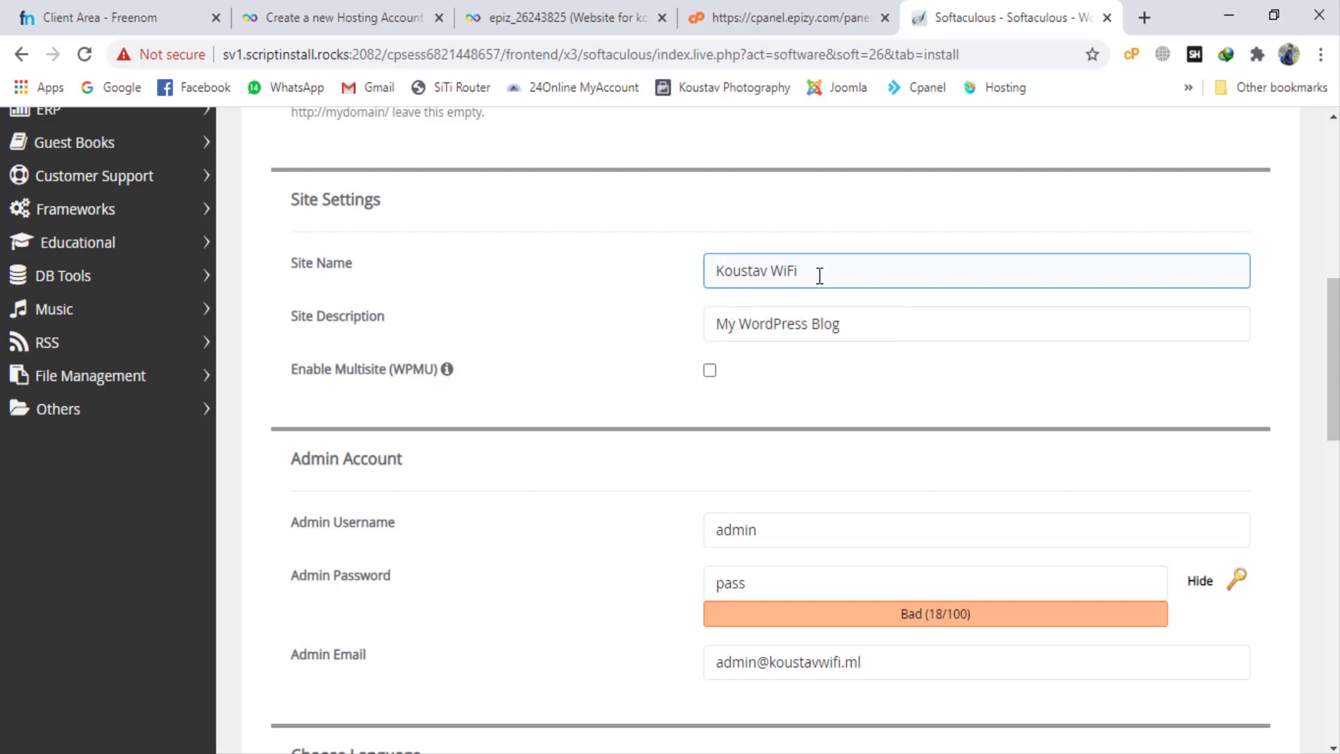
pyautogui.click(816, 315)
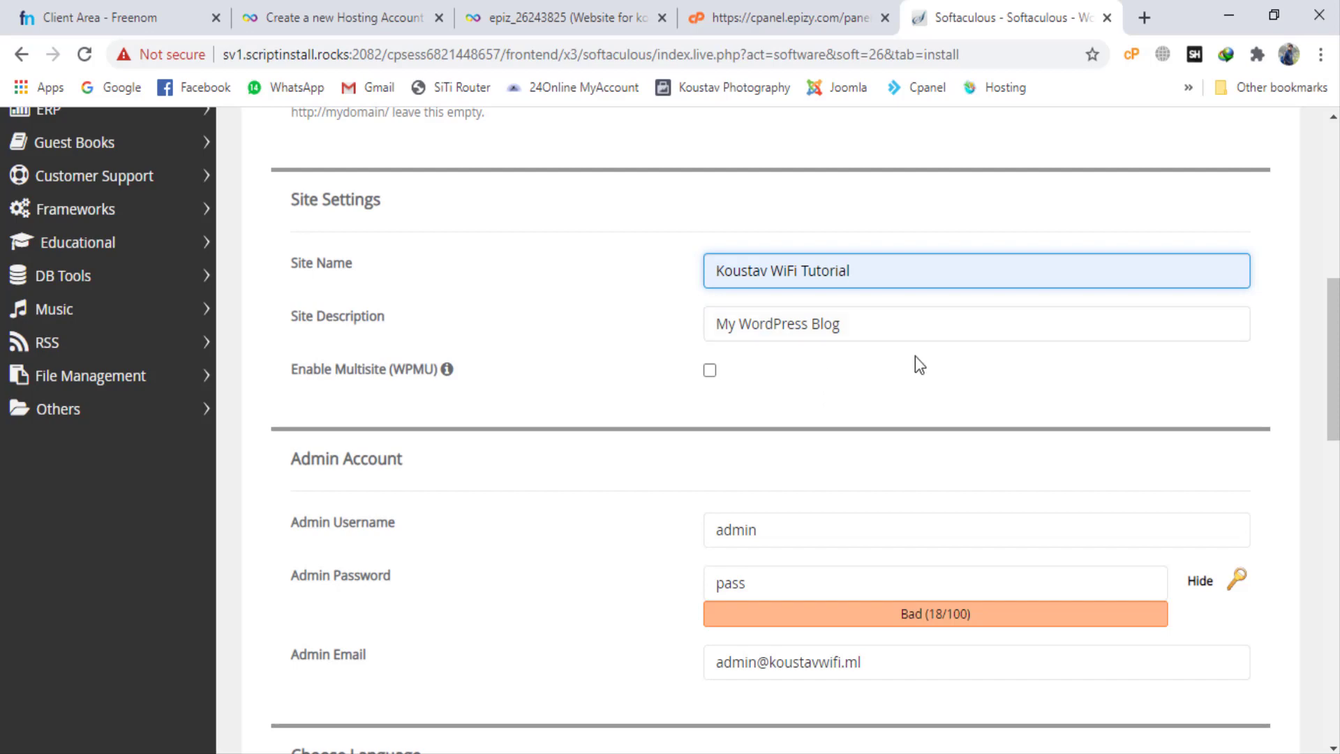
# Step: Replace the default admin password of the WordPress admin account with a new password
pyautogui.scroll(-2, 741, 468)
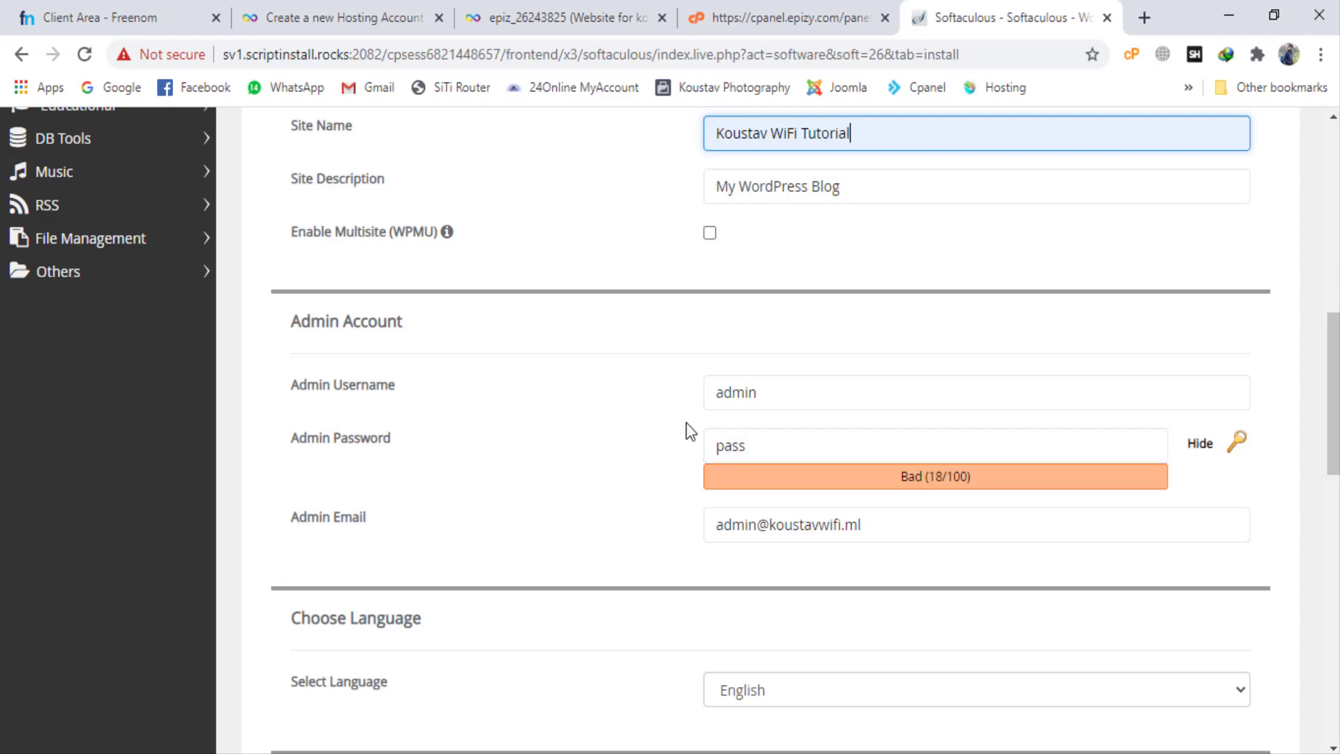
pyautogui.doubleClick(768, 394)
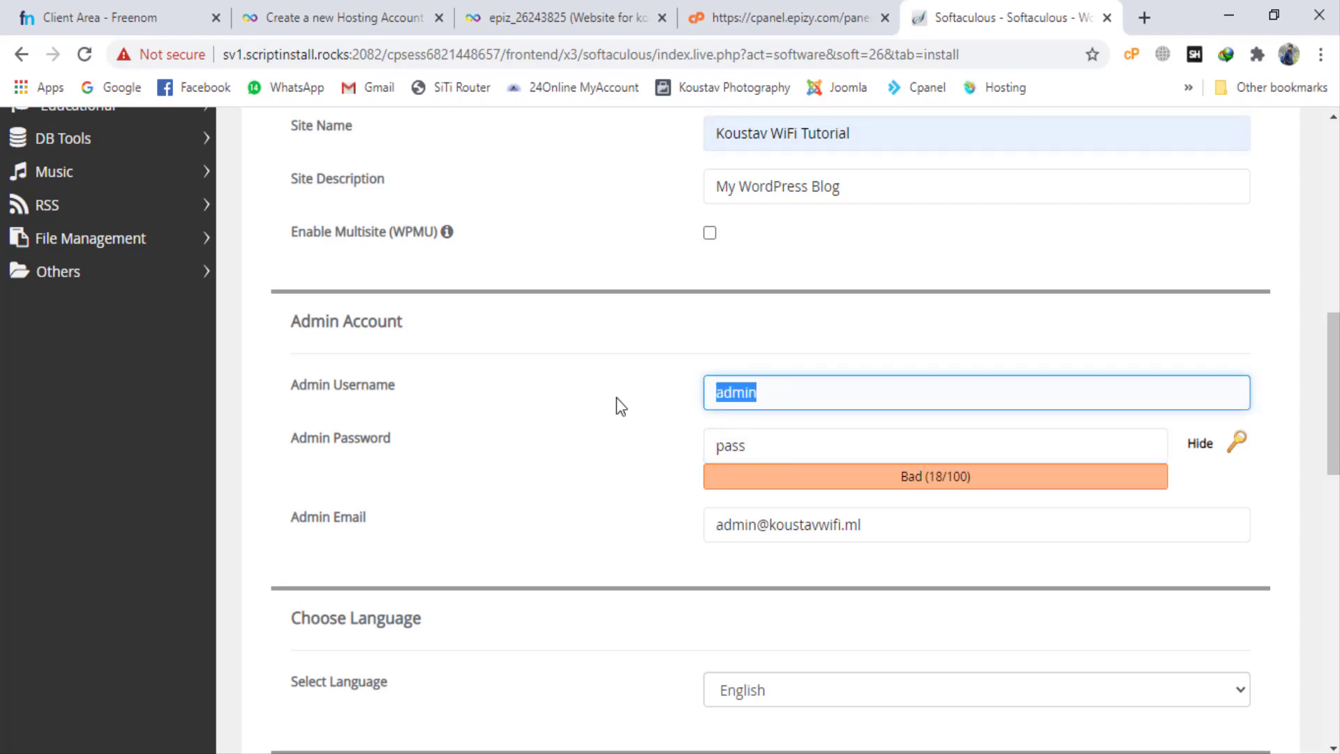
pyautogui.doubleClick(775, 449)
pyautogui.press('BackSpace')
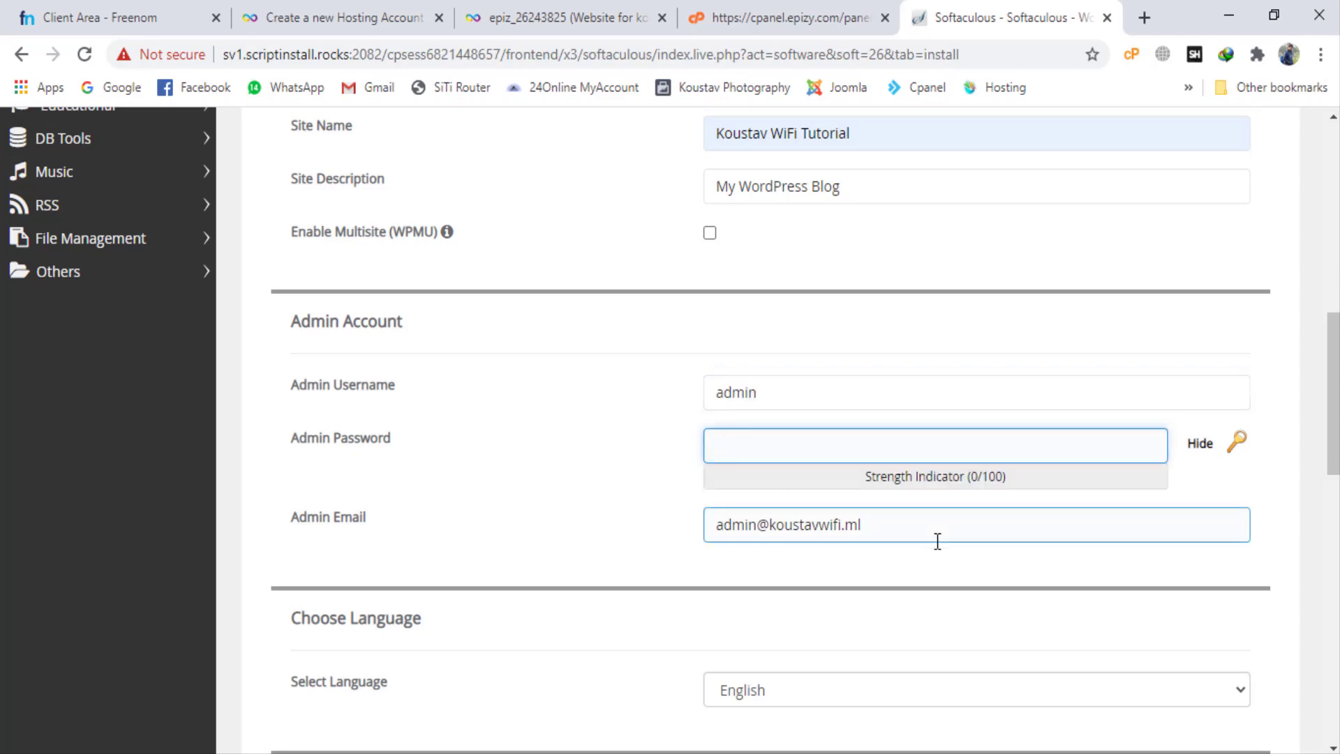
pyautogui.write('12345')
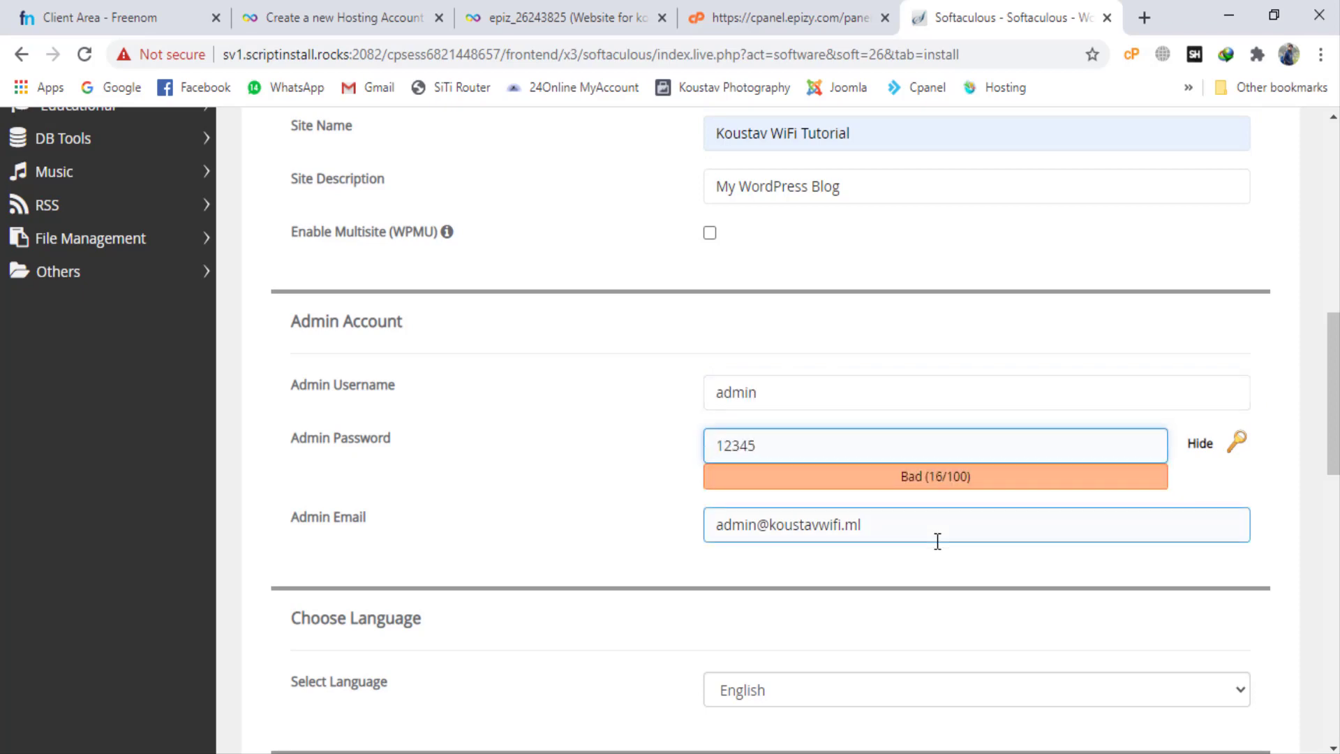
# Step: Replace the default admin email with the site owner's Gmail address
pyautogui.scroll(-3, 937, 542)
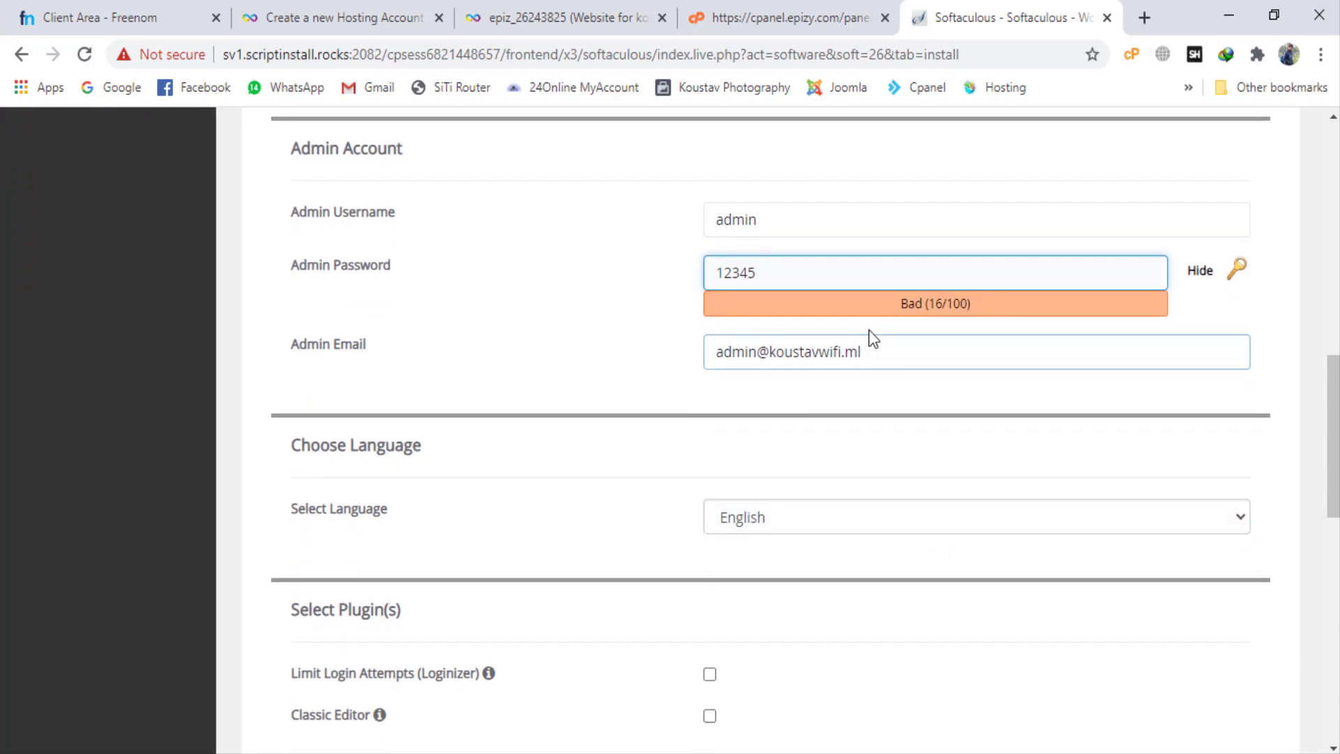
pyautogui.moveTo(885, 347); pyautogui.dragTo(571, 368)
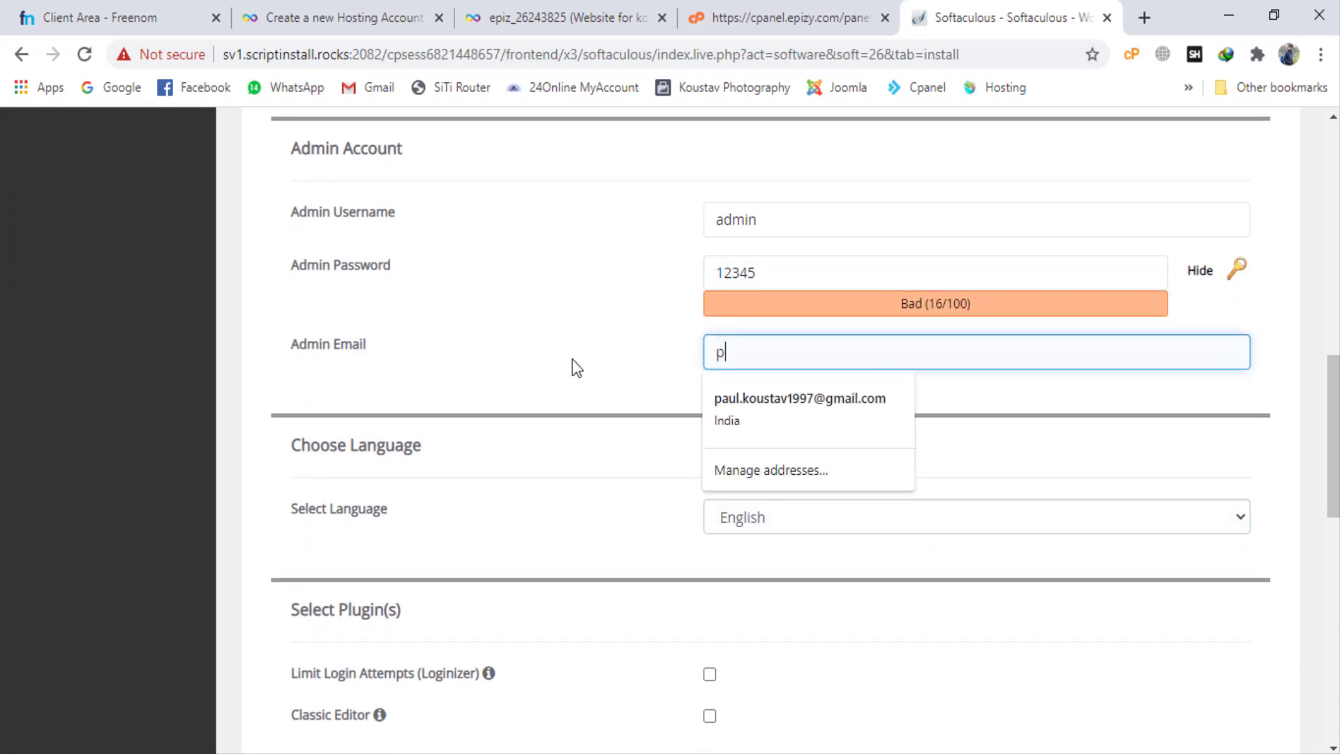
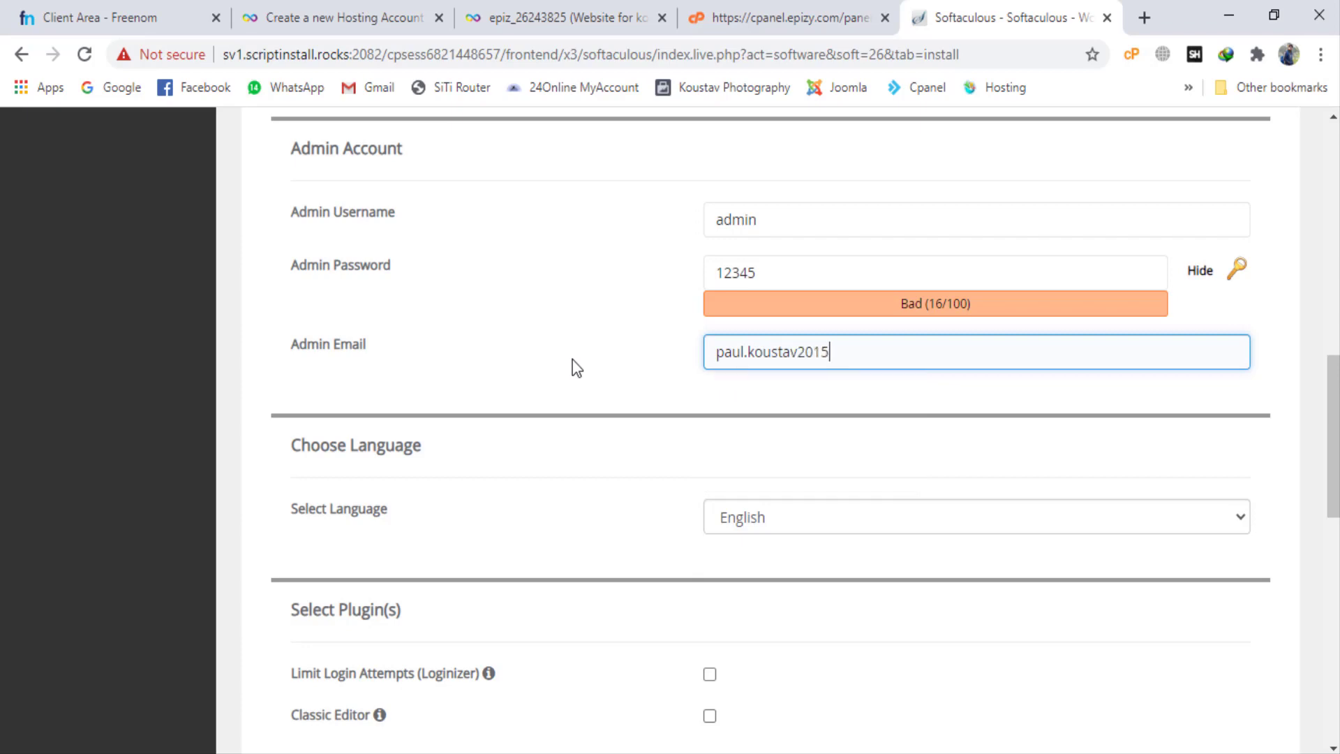
# Step: Select the Travely theme and install WordPress on the domain
pyautogui.scroll(-4, 736, 447)
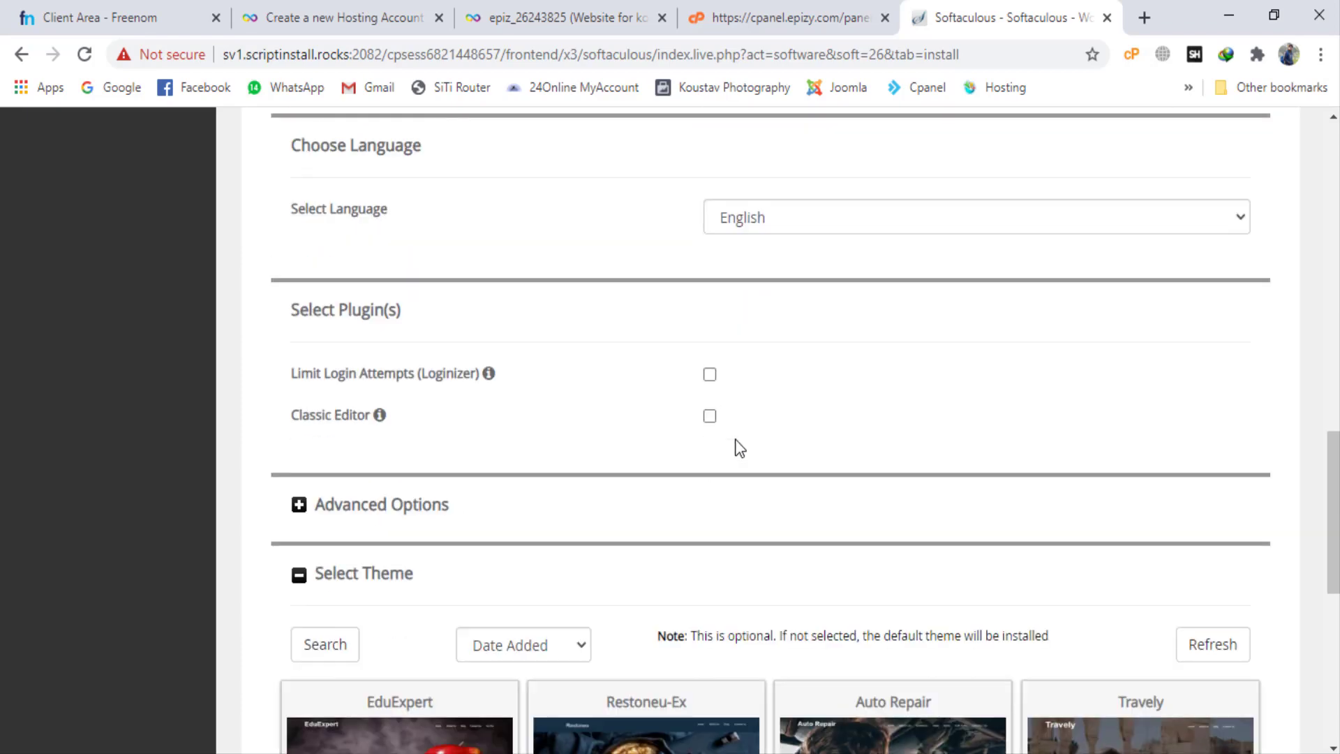
pyautogui.scroll(-2, 564, 427)
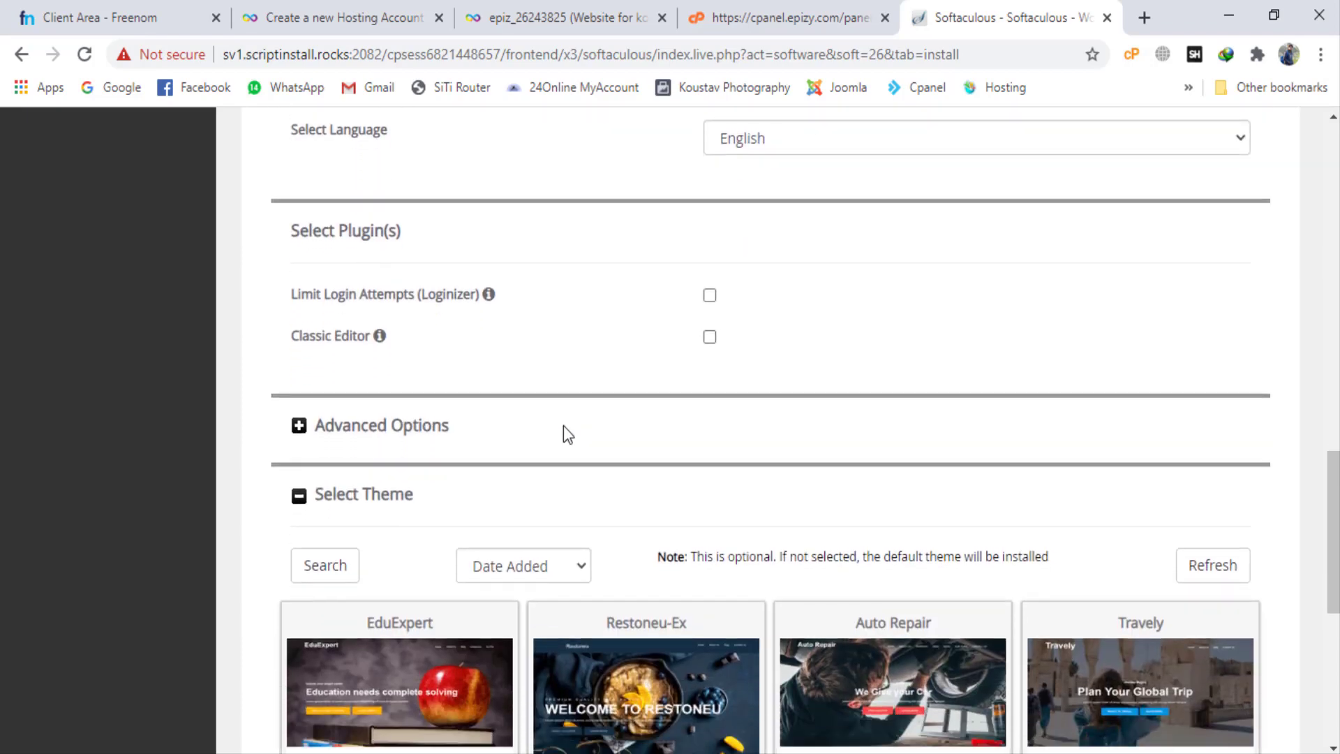
pyautogui.scroll(-4, 563, 434)
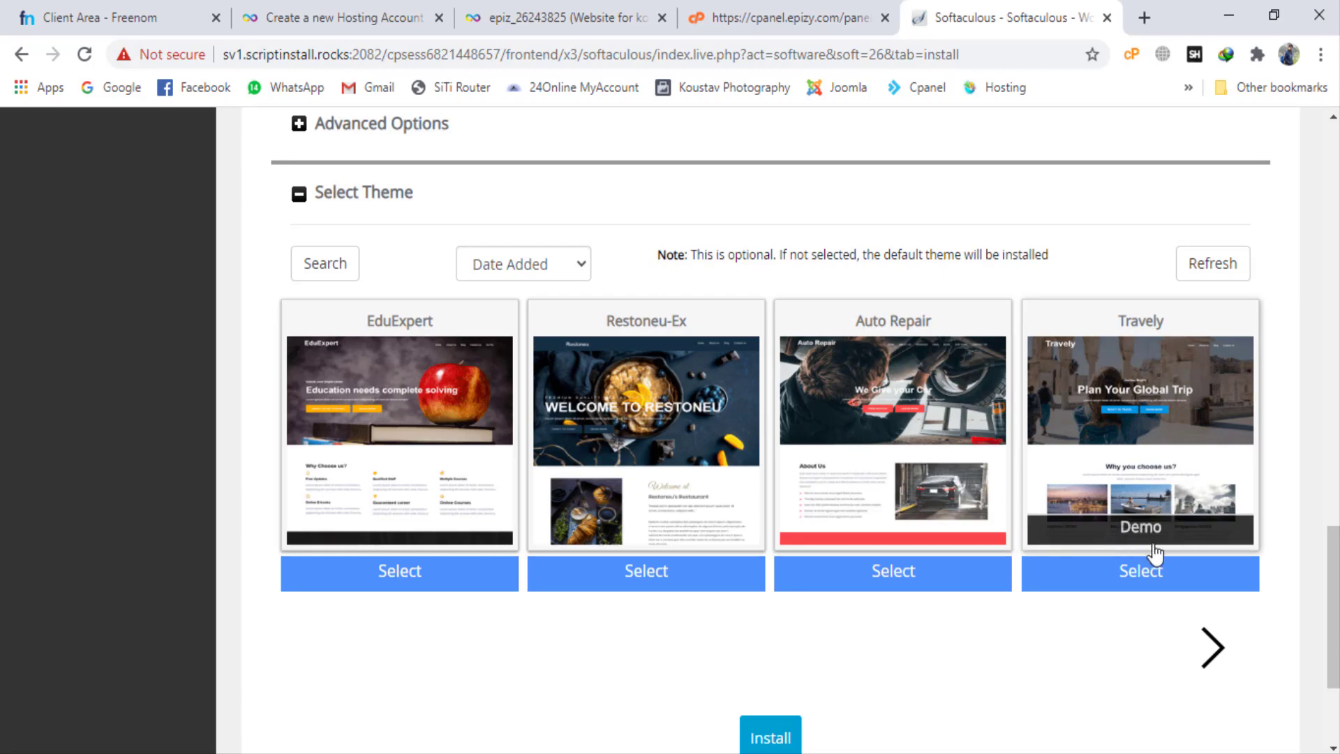
pyautogui.click(1176, 580)
pyautogui.scroll(-1, 768, 663)
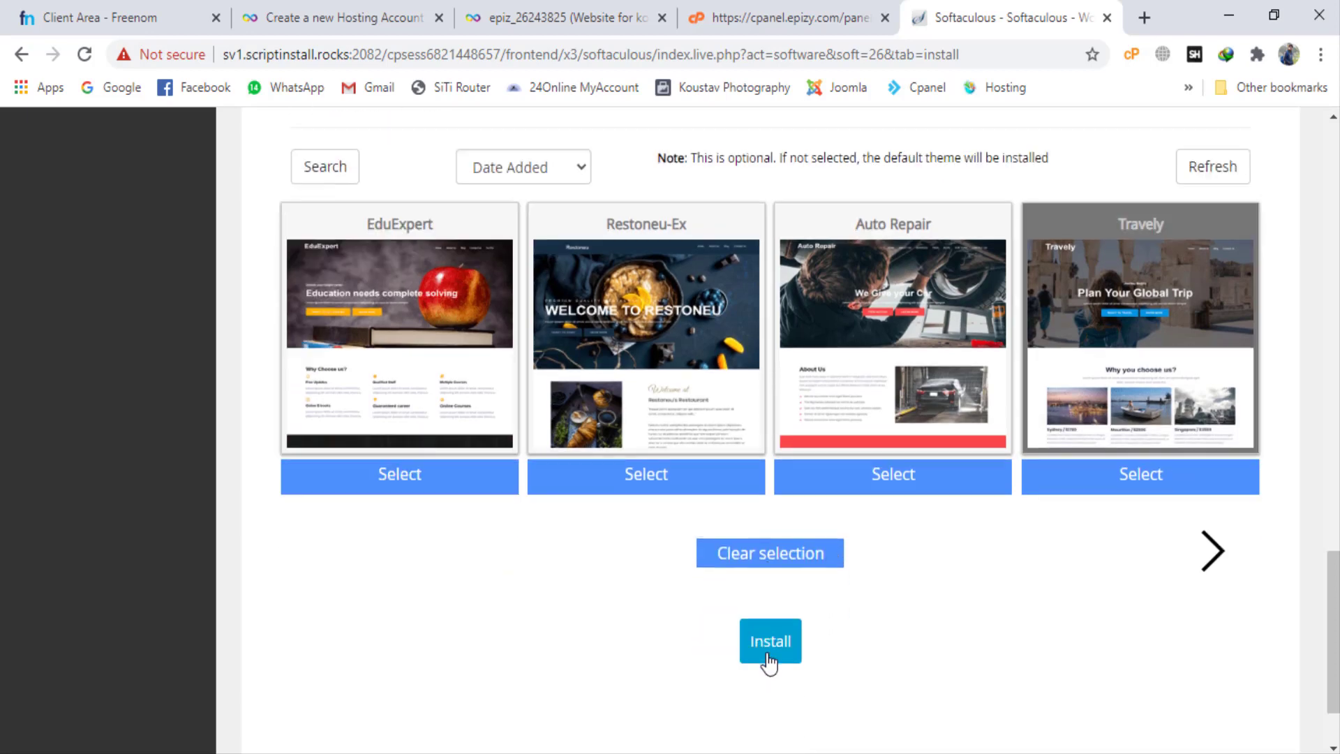
pyautogui.scroll(-1, 770, 662)
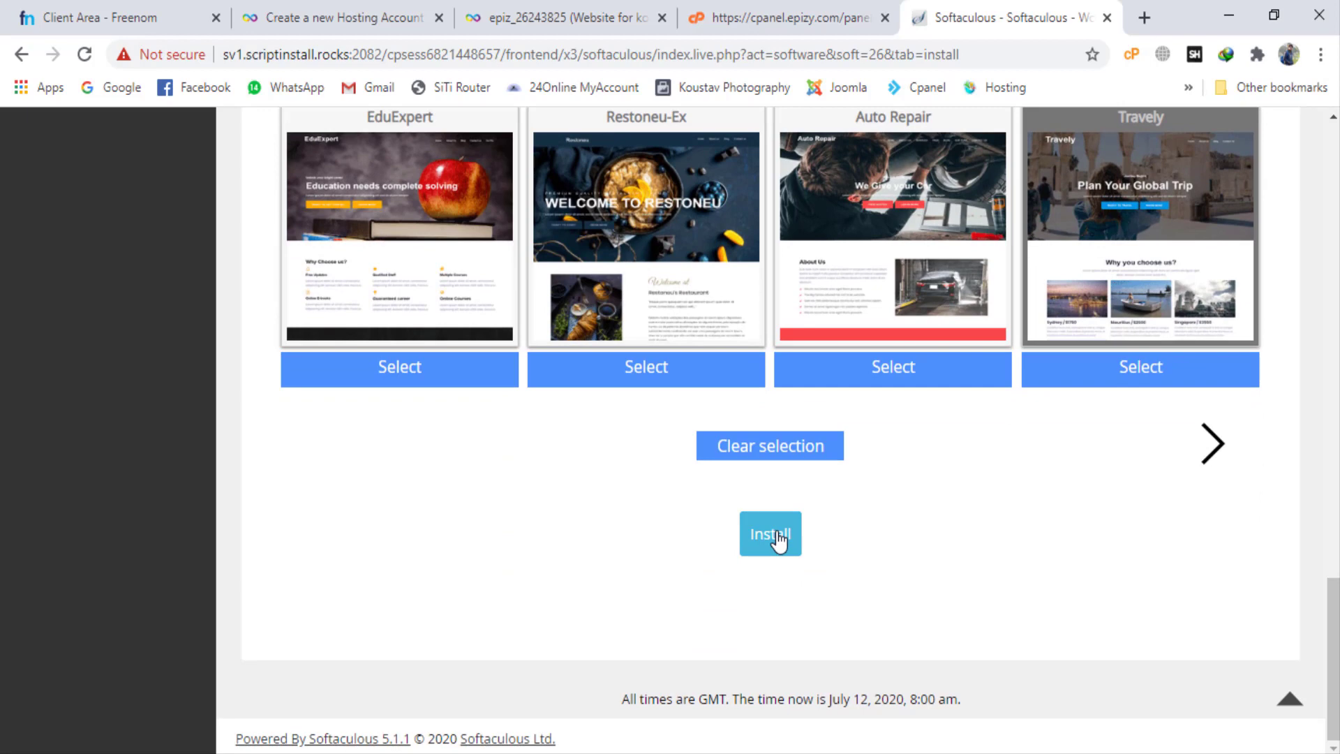
pyautogui.click(777, 538)
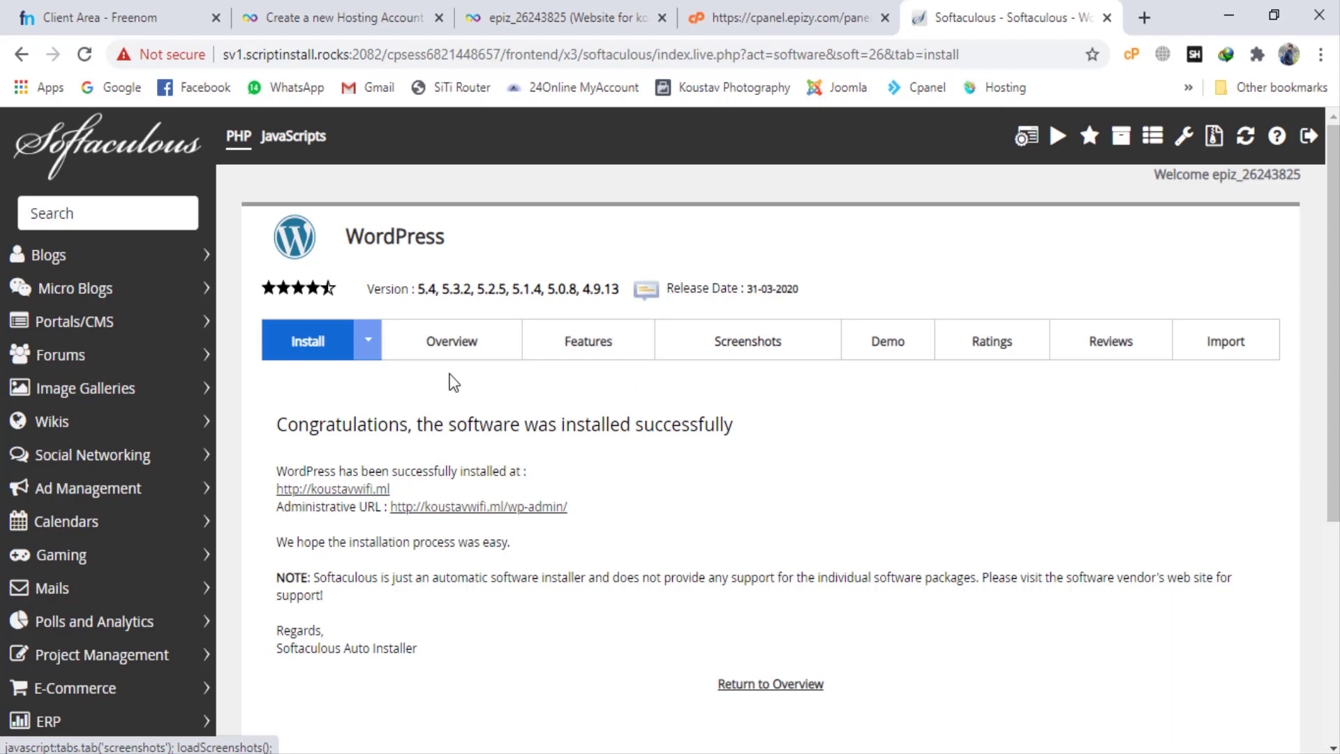
# Step: Open the newly installed WordPress site koustavwifi.ml in a separate tab from the Softaculous installation result
pyautogui.moveTo(270, 424); pyautogui.dragTo(745, 441)
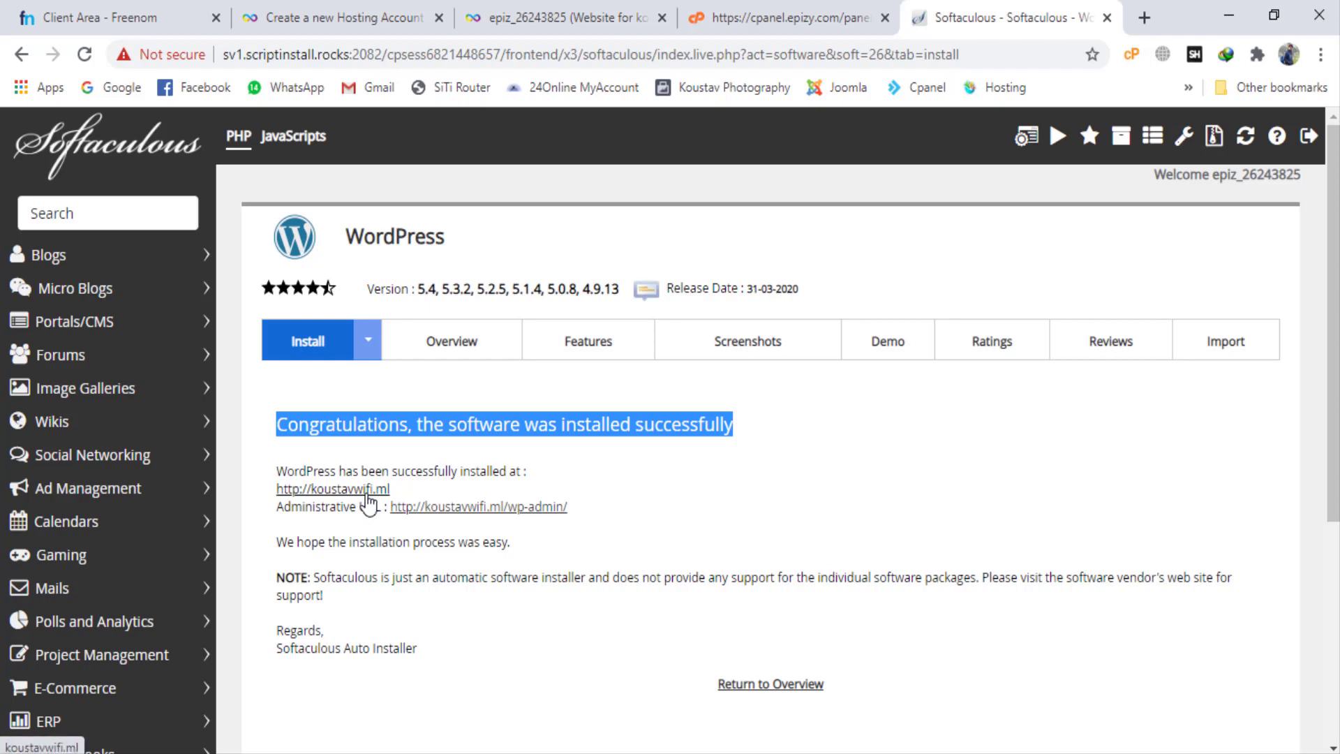
pyautogui.rightClick(366, 495)
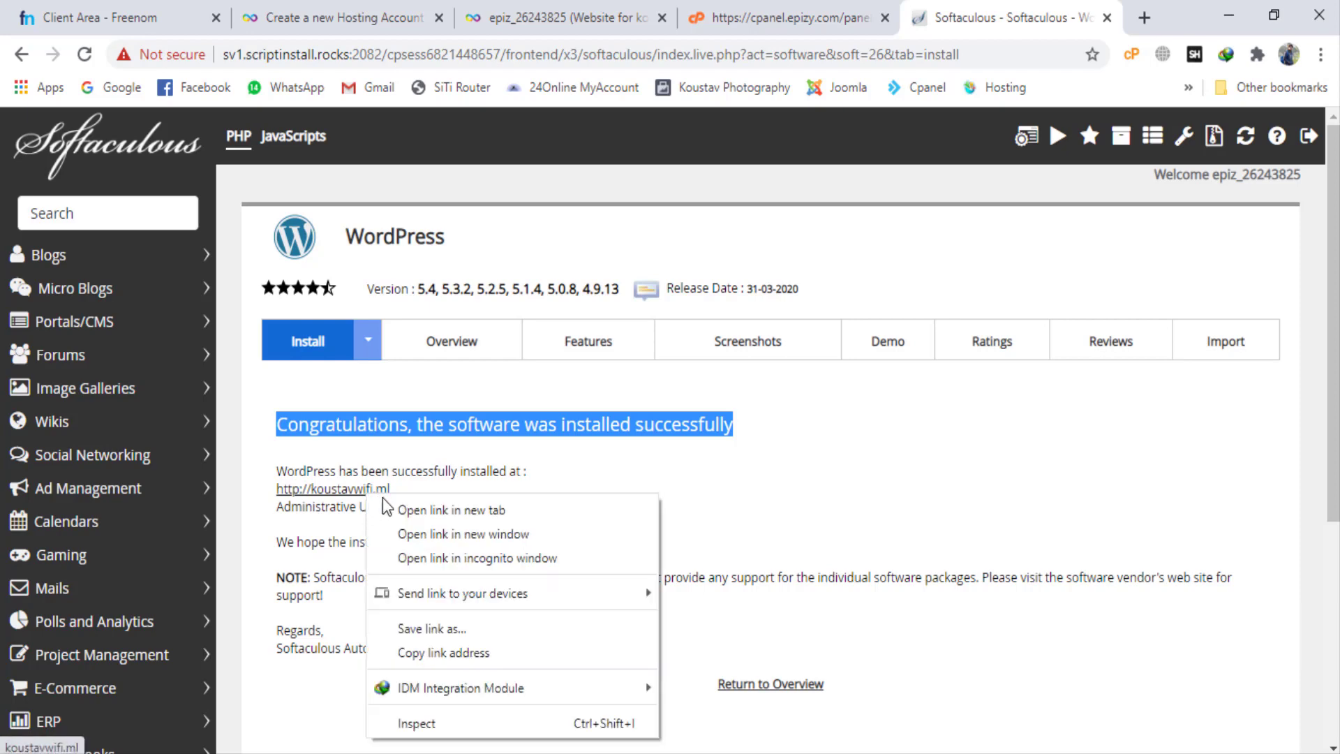
pyautogui.click(387, 503)
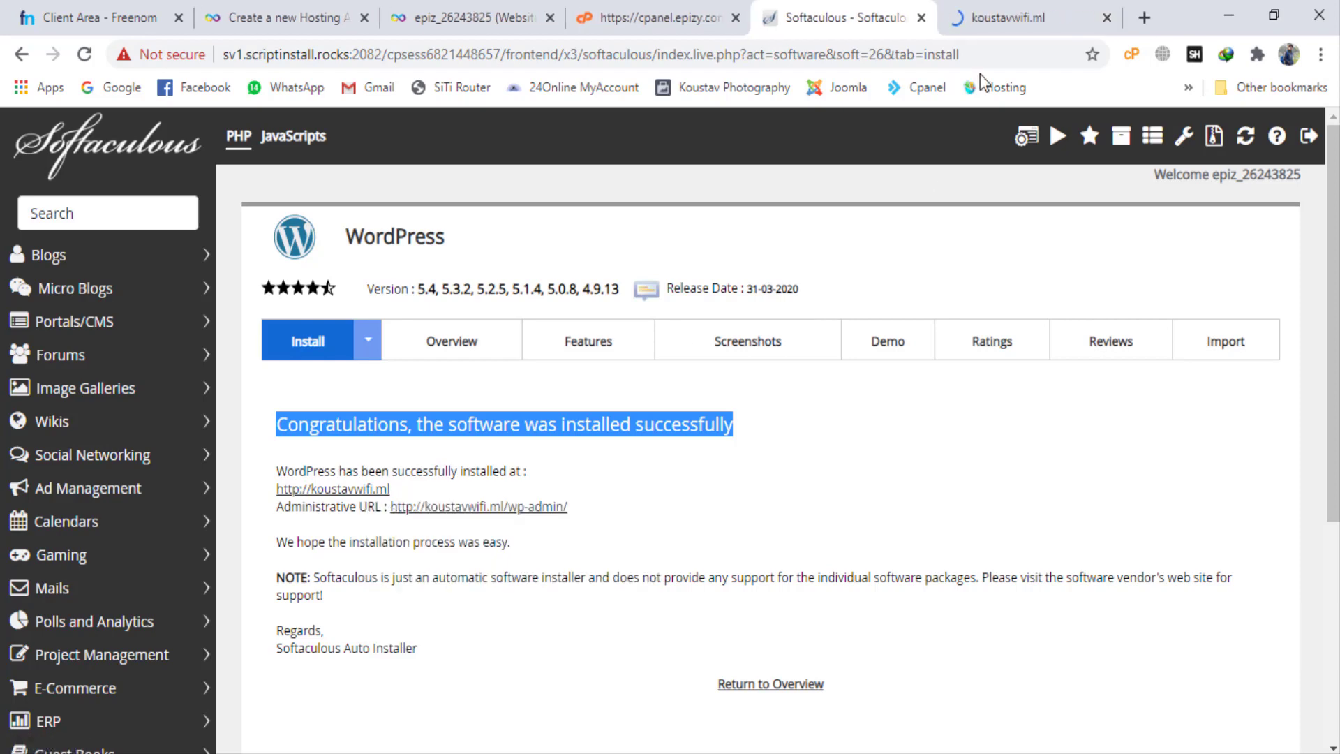
pyautogui.click(1001, 13)
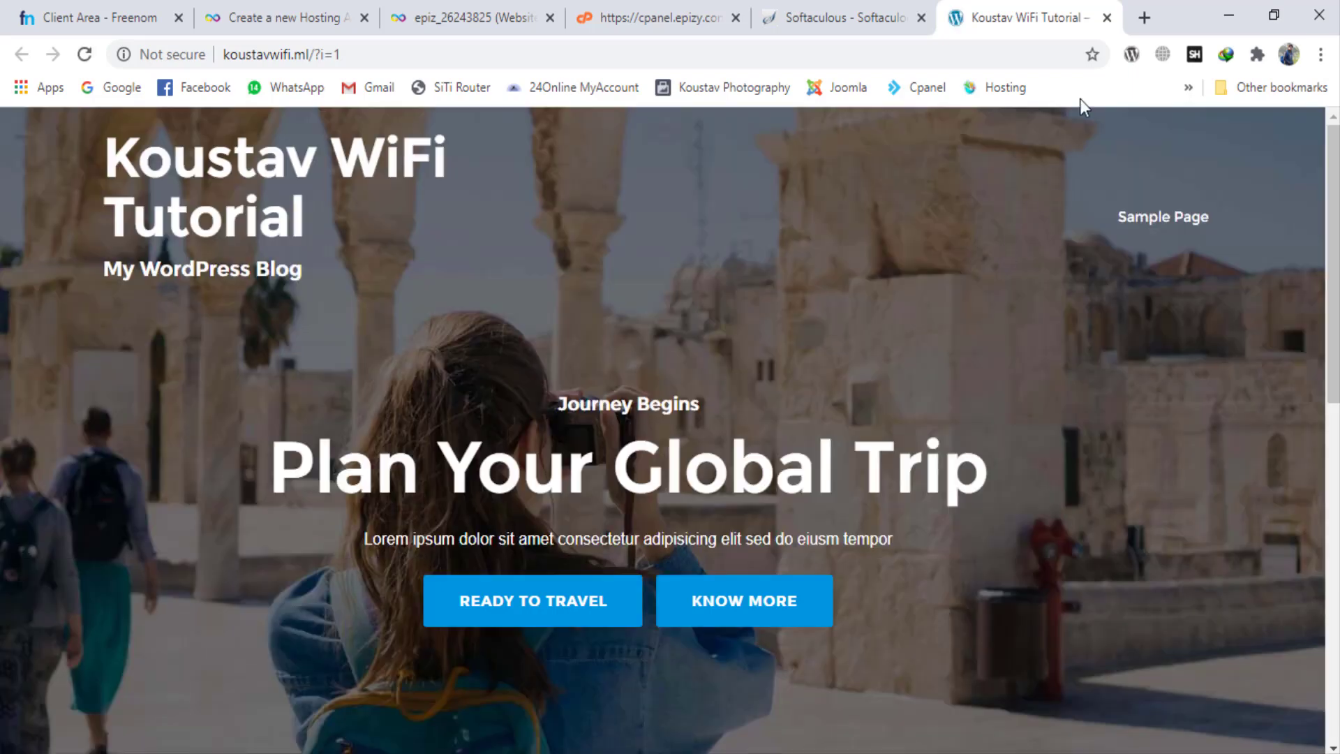
# Step: Inspect the site's technologies with Wappalyzer and look over its homepage down to the footer, returning to the Softaculous installation result
pyautogui.click(1132, 55)
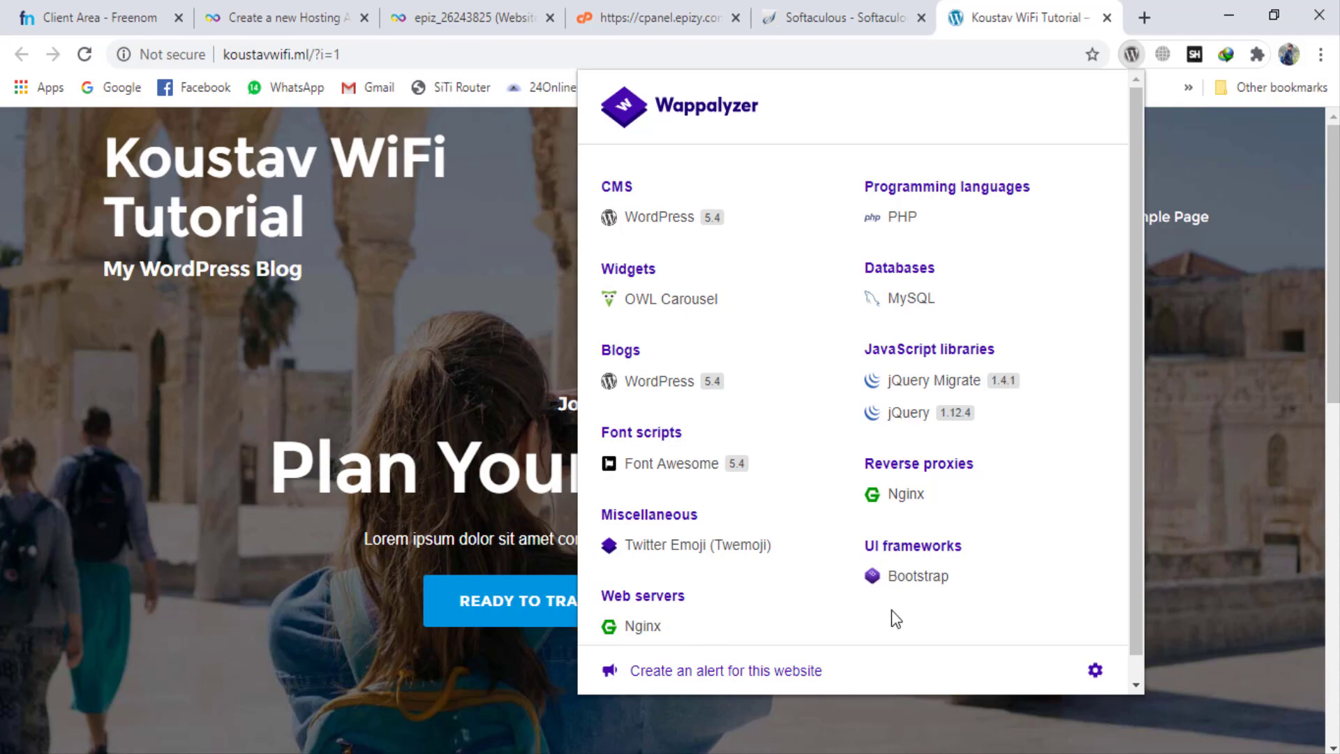
pyautogui.click(349, 283)
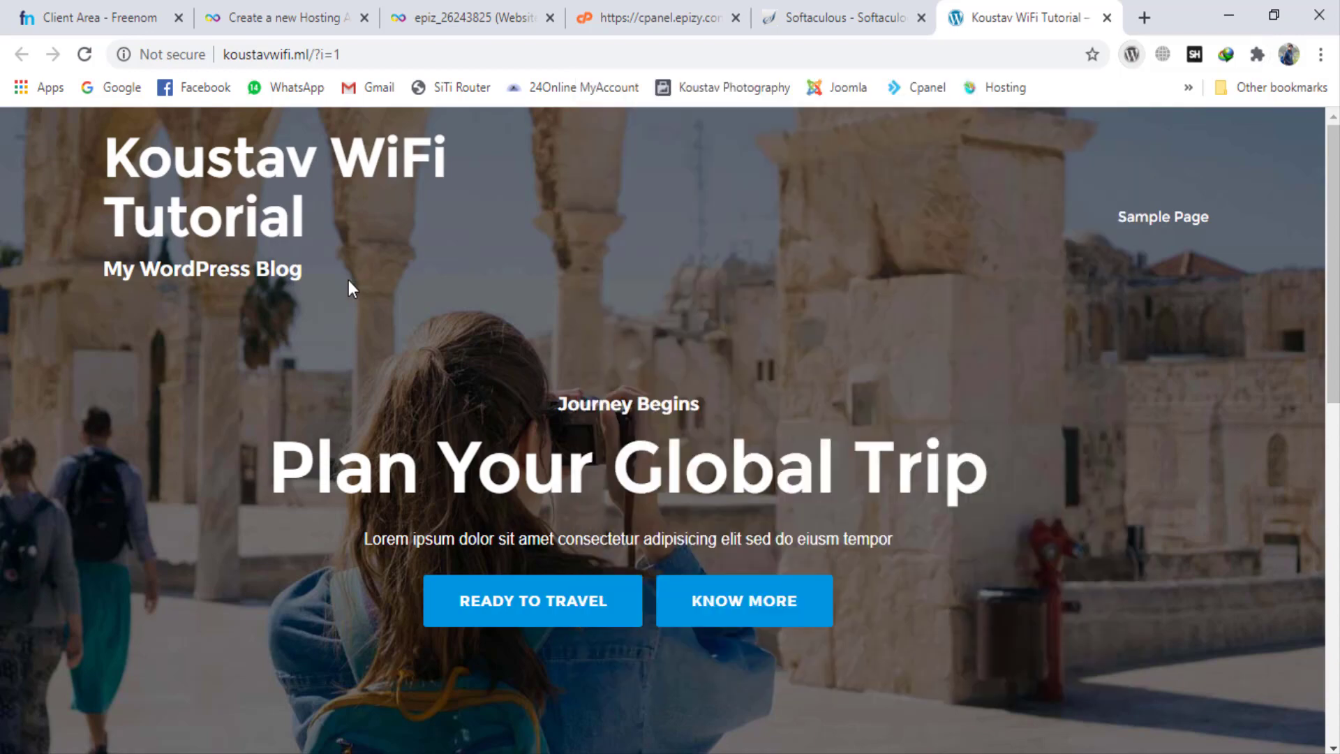
pyautogui.scroll(-10, 349, 283)
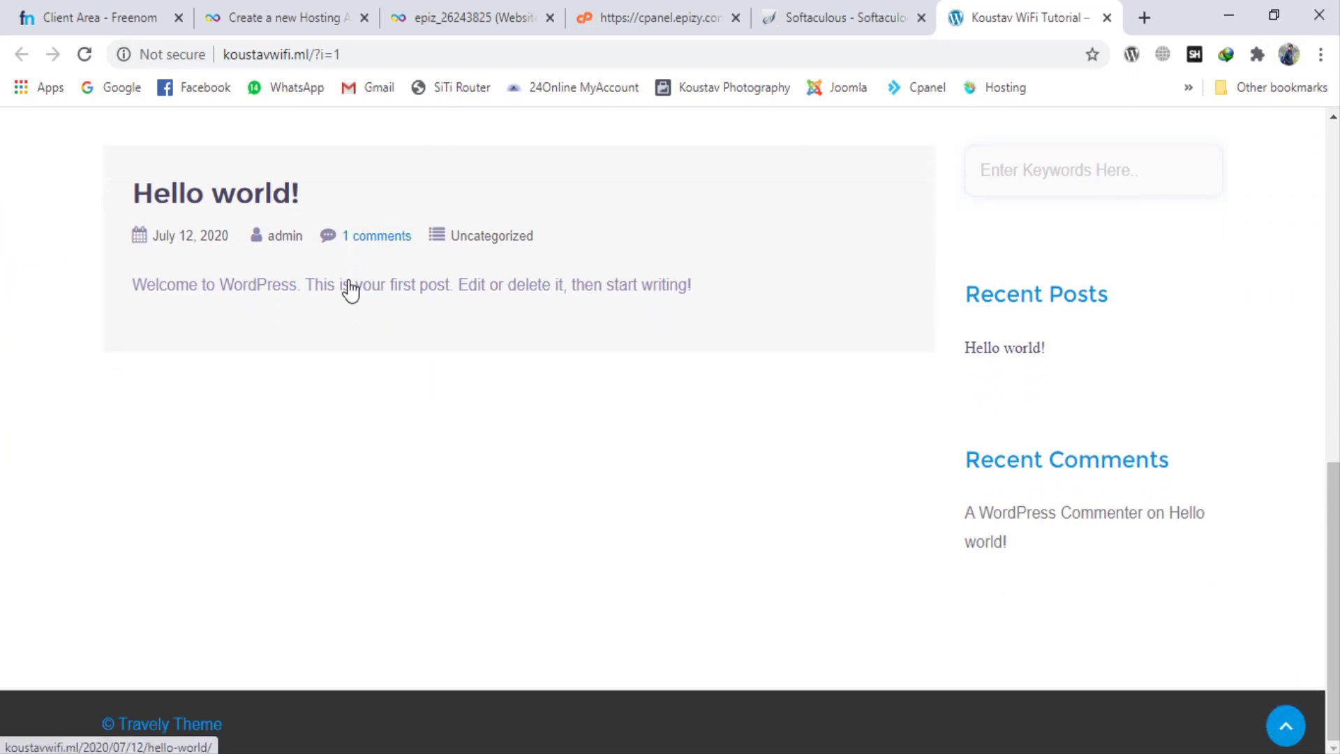
pyautogui.scroll(10, 349, 283)
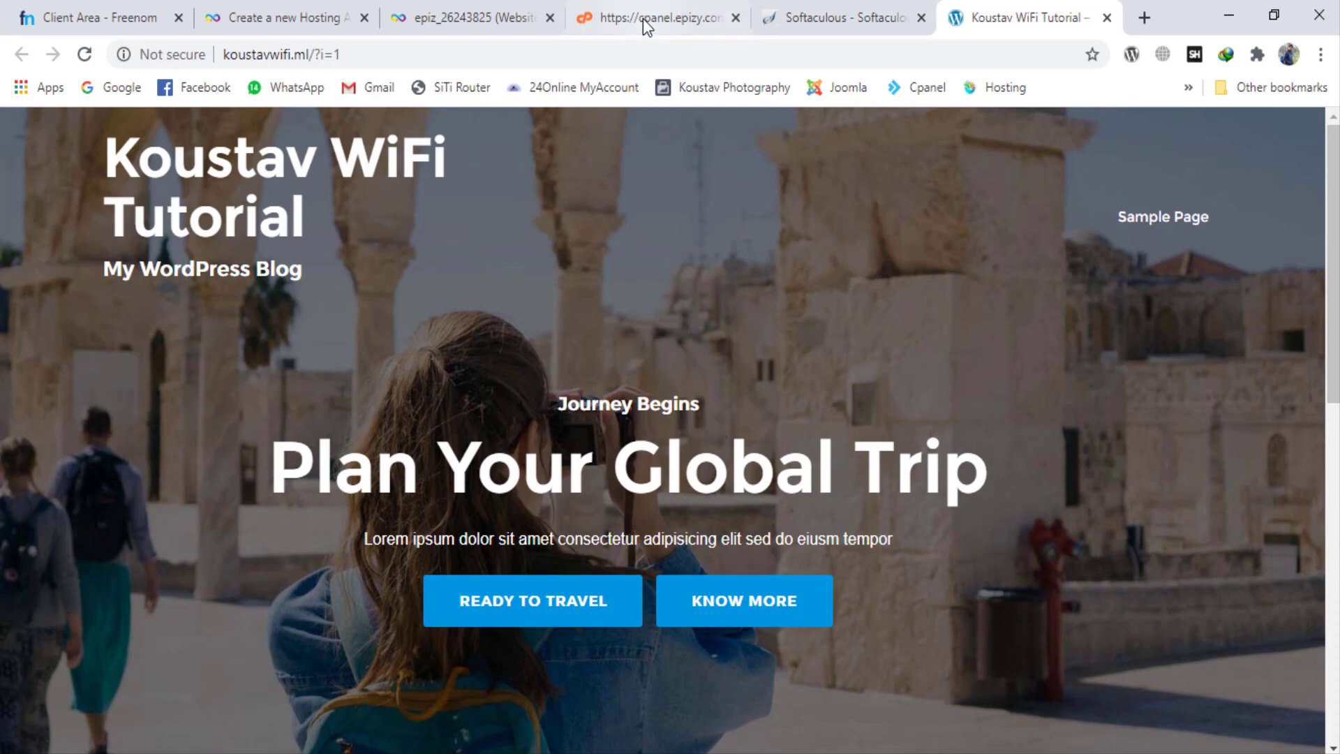
pyautogui.click(834, 2)
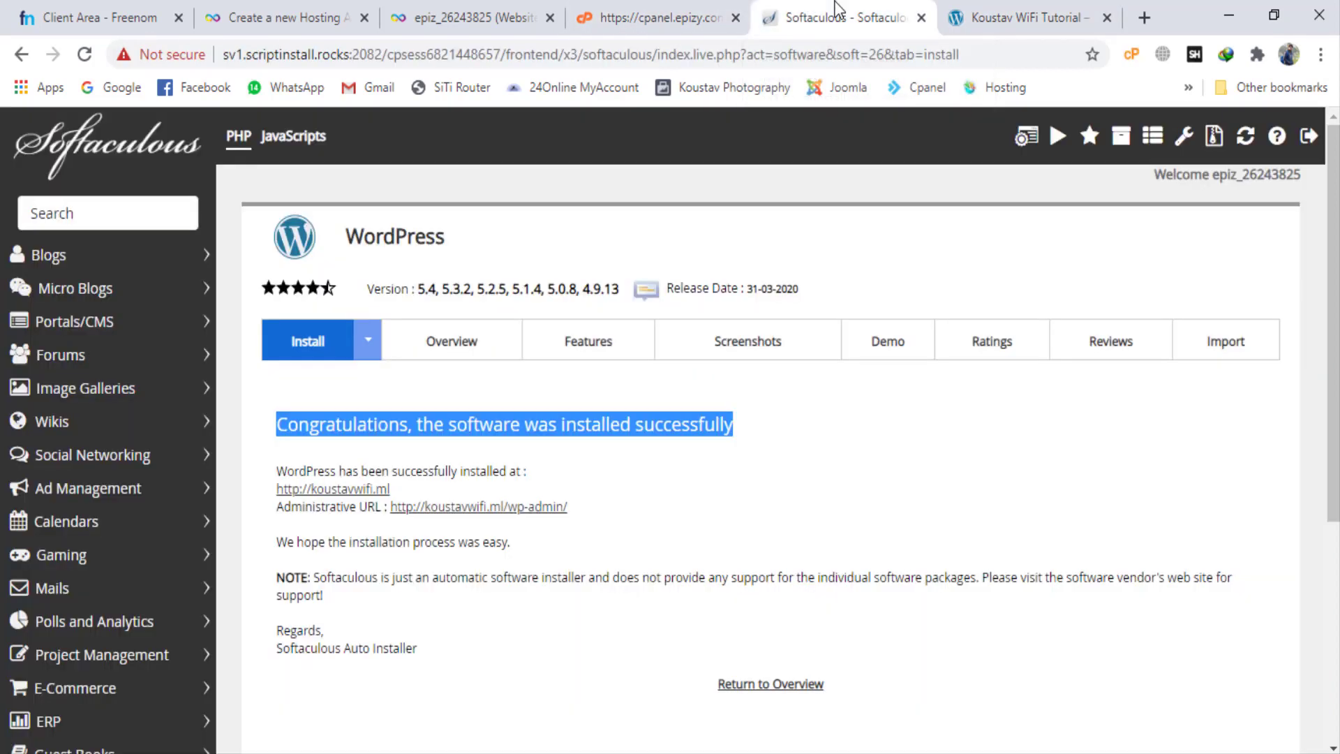